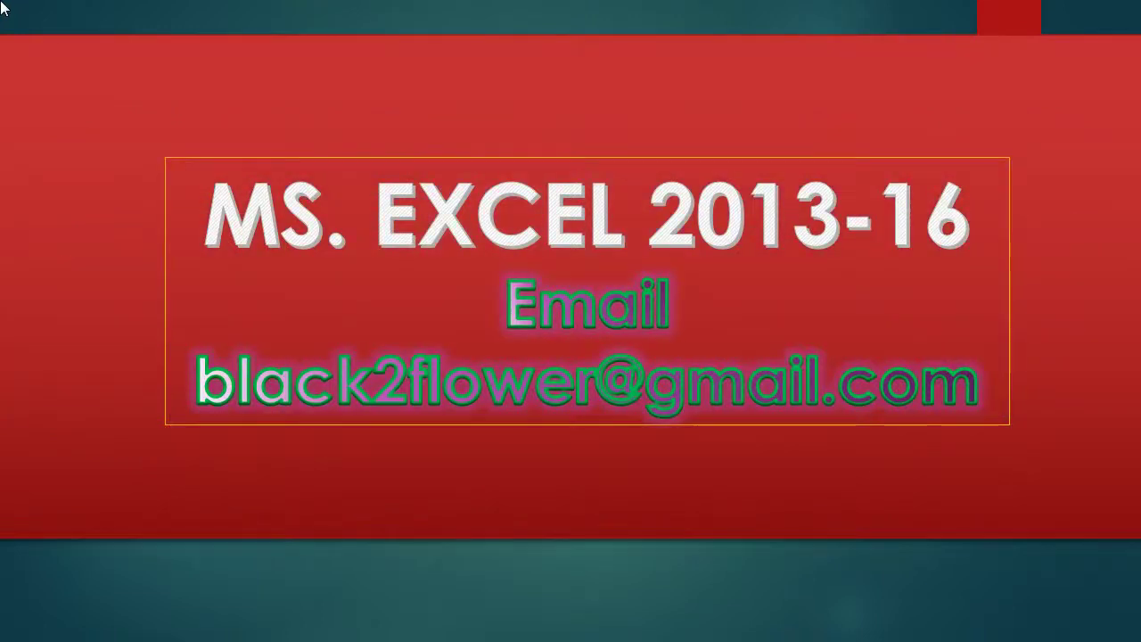
Exit the PowerPoint title slideshow and restore salary.xlsx from the Excel taskbar button
{"action": "left_click", "coordinate": [3, 7]}
{"action": "left_click", "coordinate": [2, 8]}
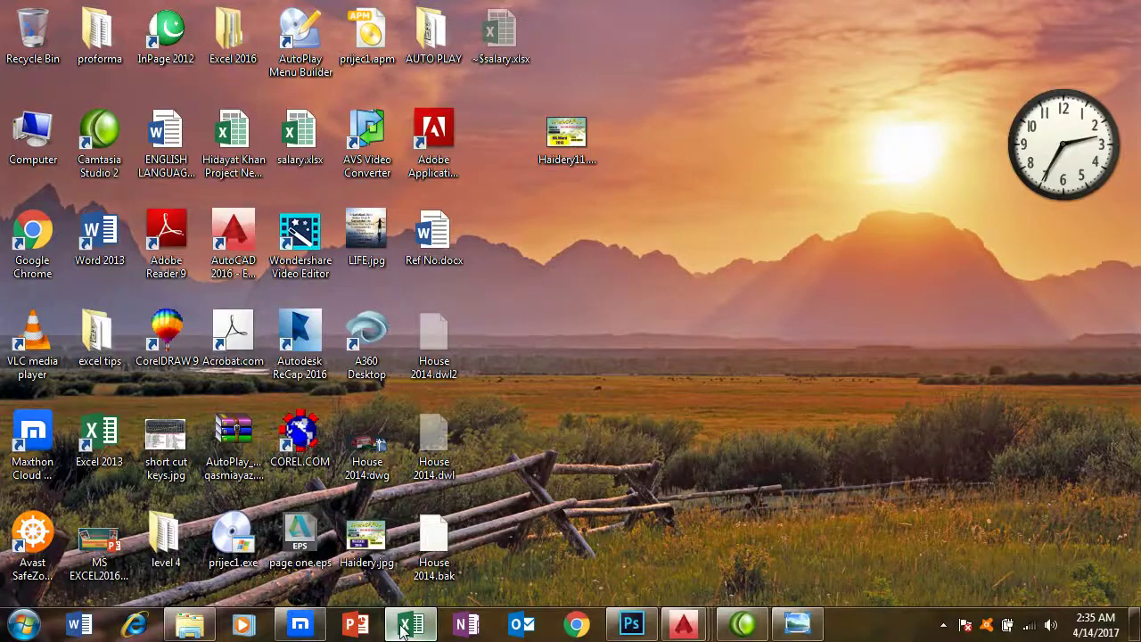
{"action": "left_click", "coordinate": [401, 629]}
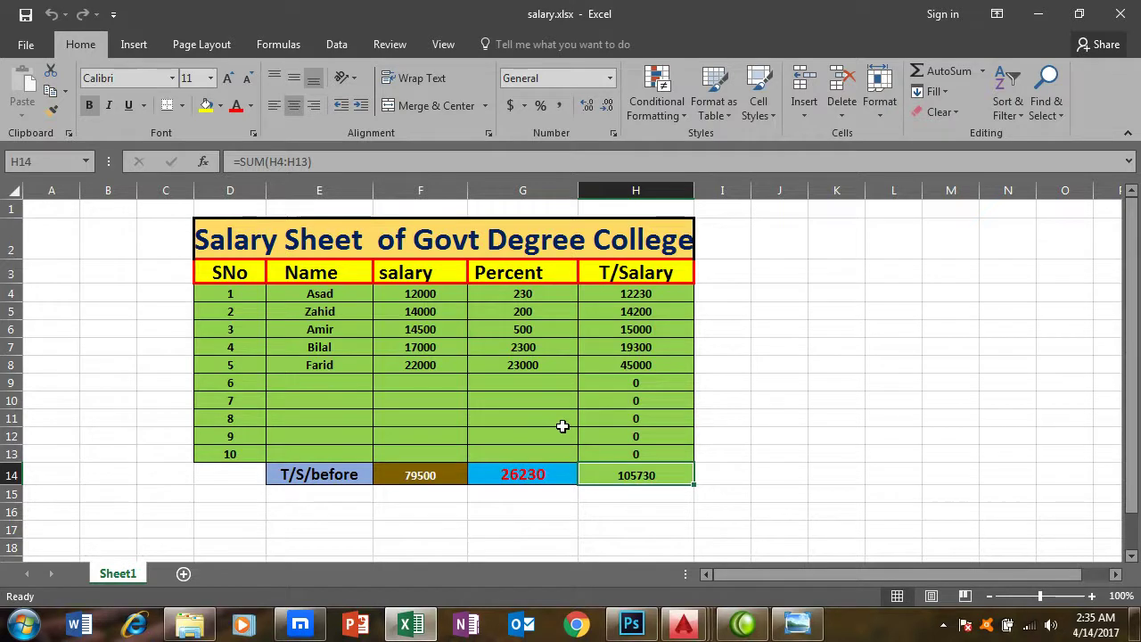
{"action": "left_click", "coordinate": [941, 625]}
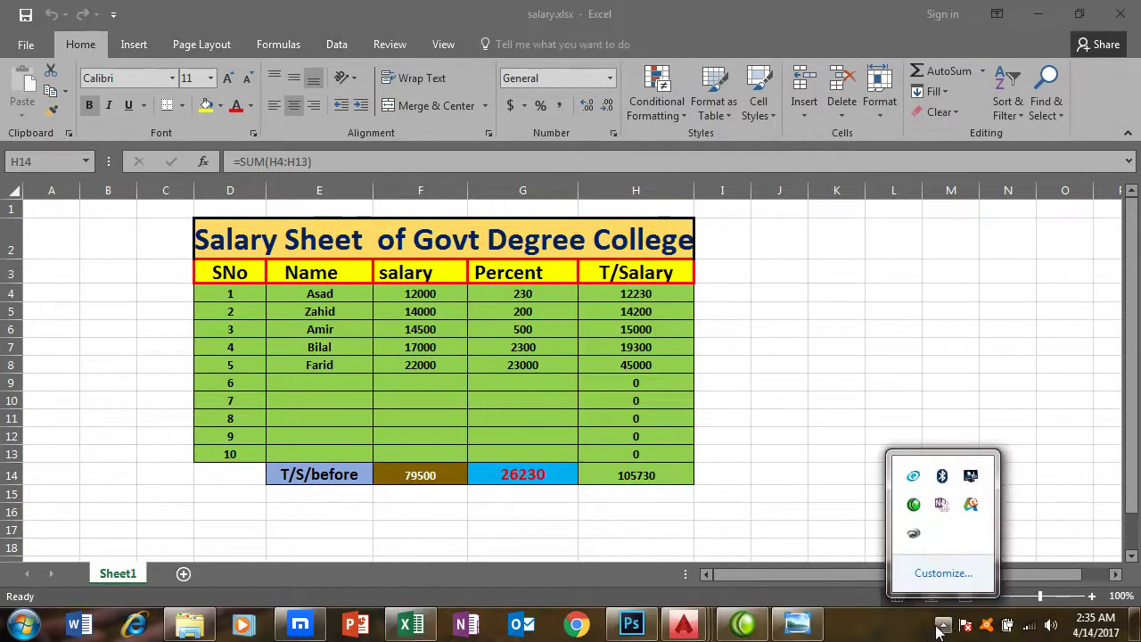
{"action": "left_click", "coordinate": [941, 626]}
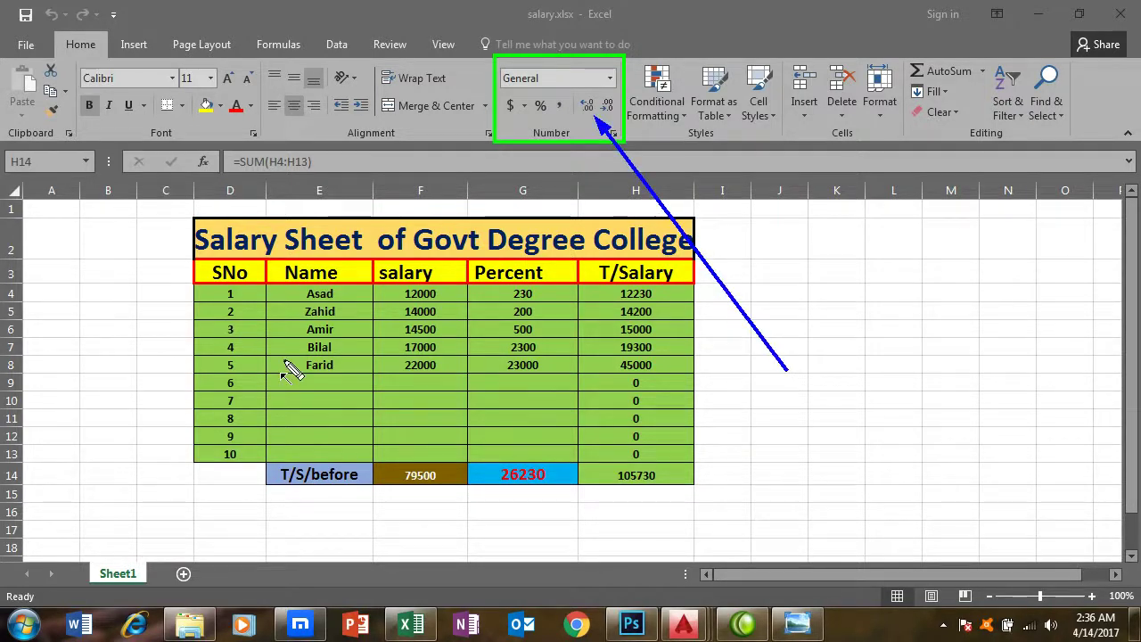
{"action": "left_click_drag", "start_coordinate": [135, 425], "coordinate": [524, 123]}
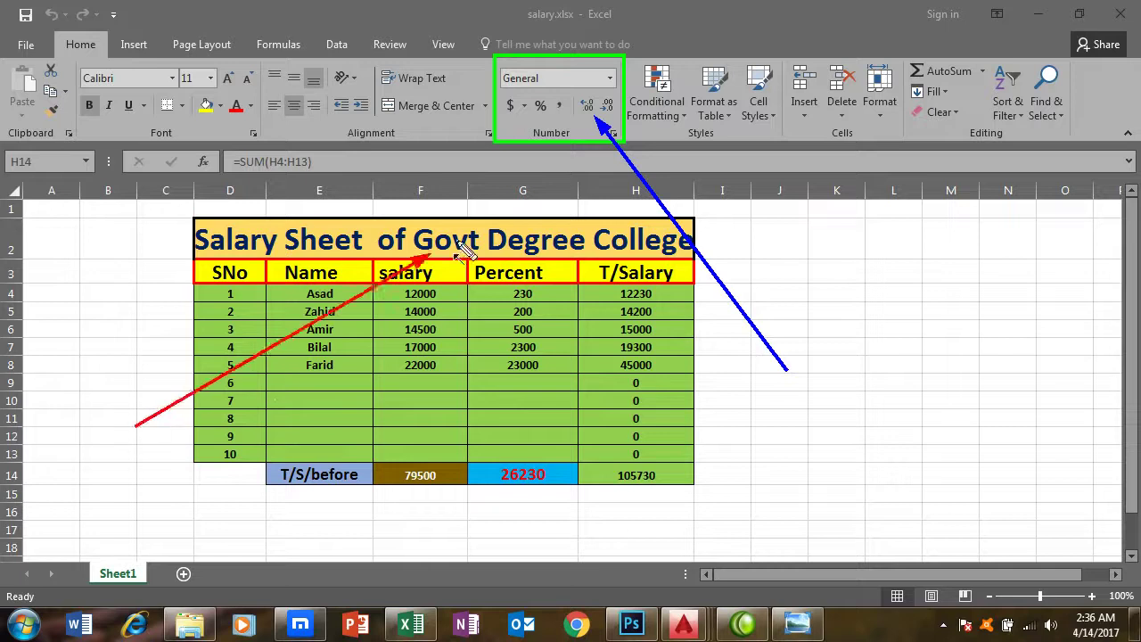
{"action": "left_click_drag", "start_coordinate": [614, 521], "coordinate": [565, 108]}
{"action": "key", "text": "Escape"}
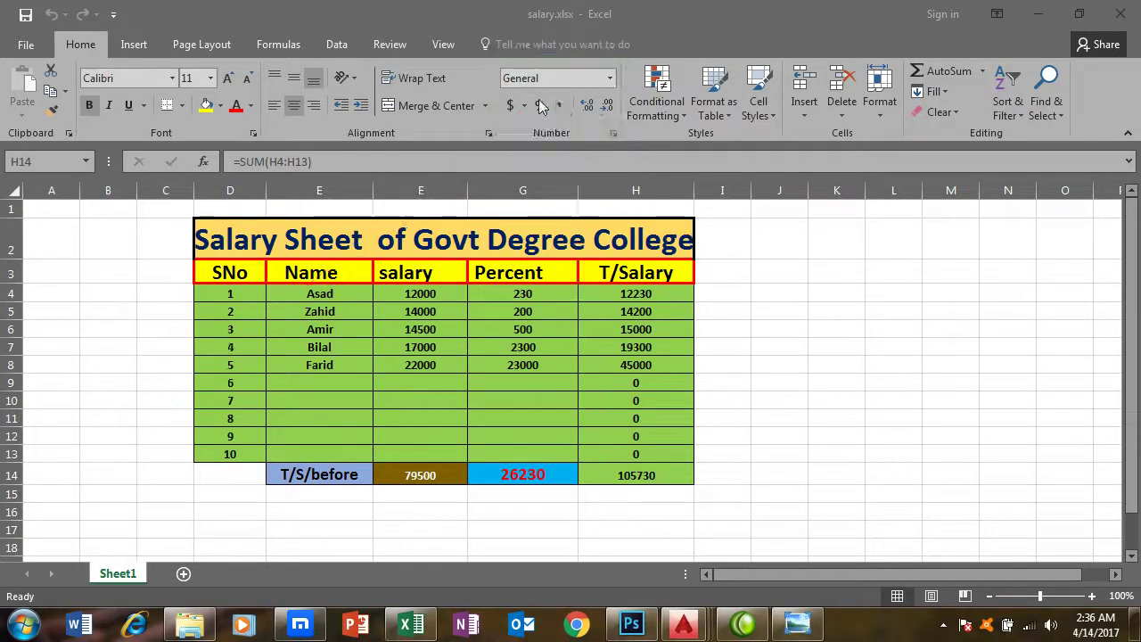
{"action": "key", "text": "alt+Tab"}
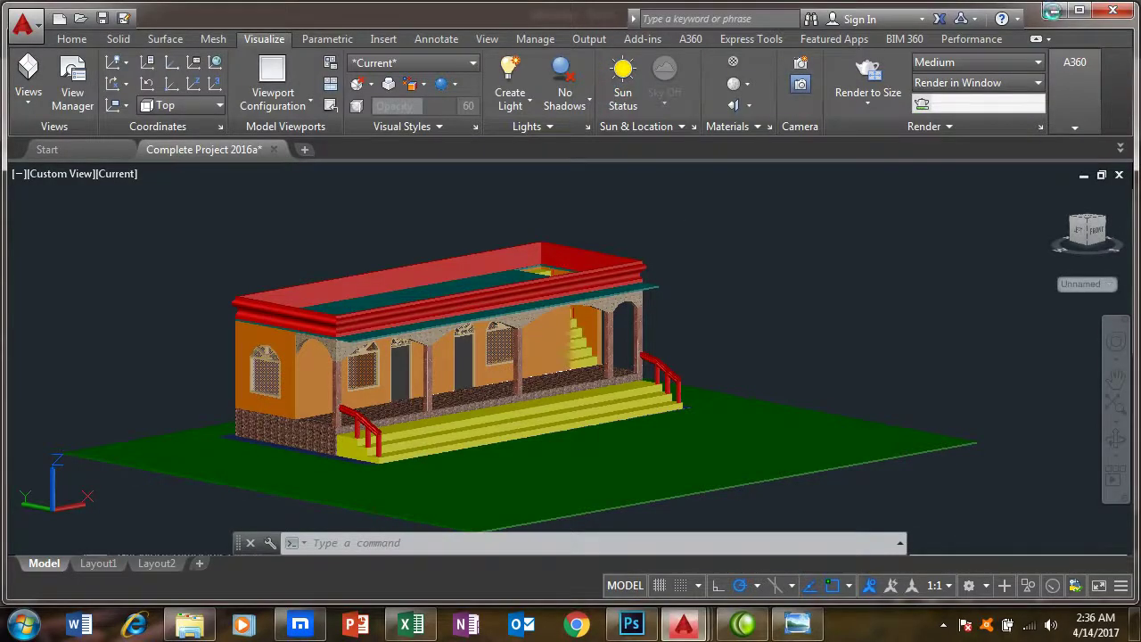
{"action": "left_click", "coordinate": [412, 625]}
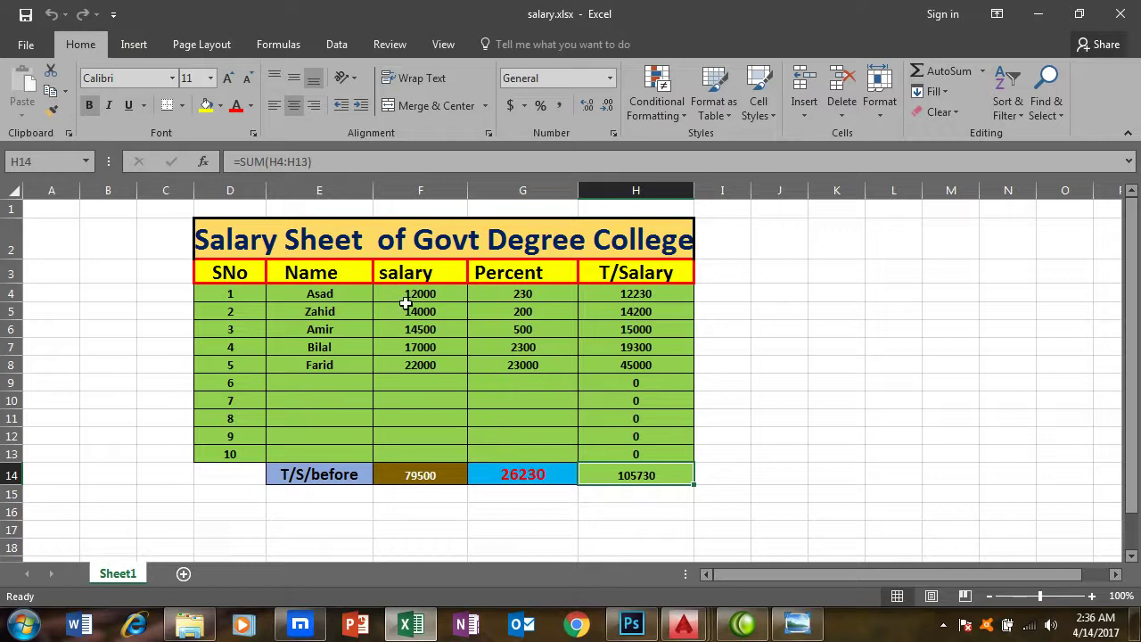
Copy the salary figures in F4:F11 and paste them as values into F5 of a new sheet
{"action": "left_click_drag", "start_coordinate": [405, 301], "coordinate": [406, 419]}
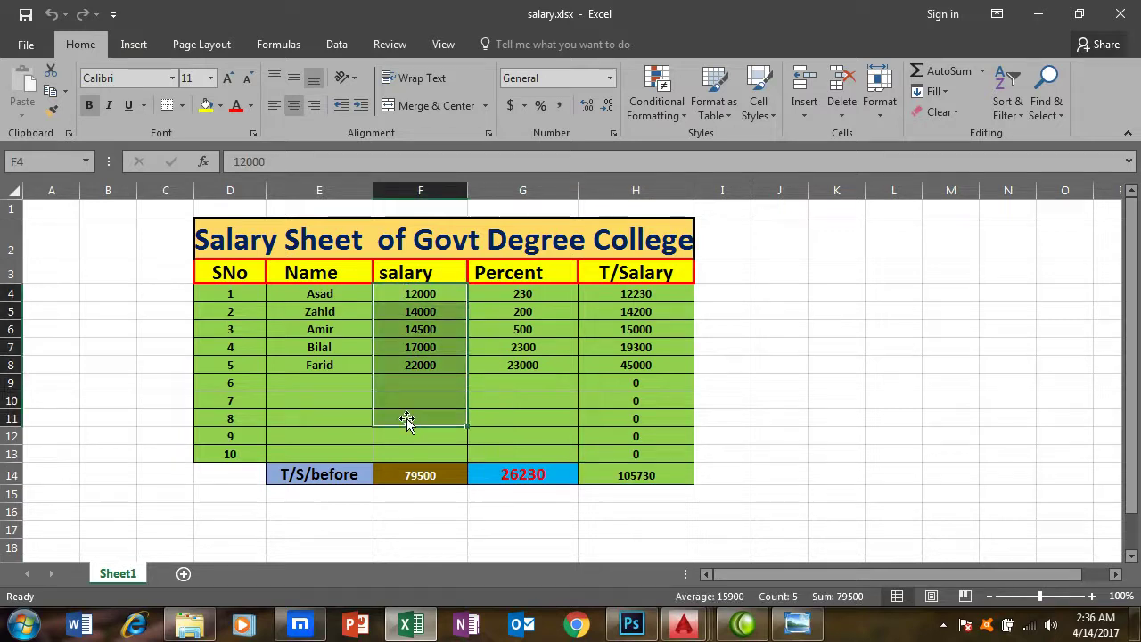
{"action": "right_click", "coordinate": [414, 311]}
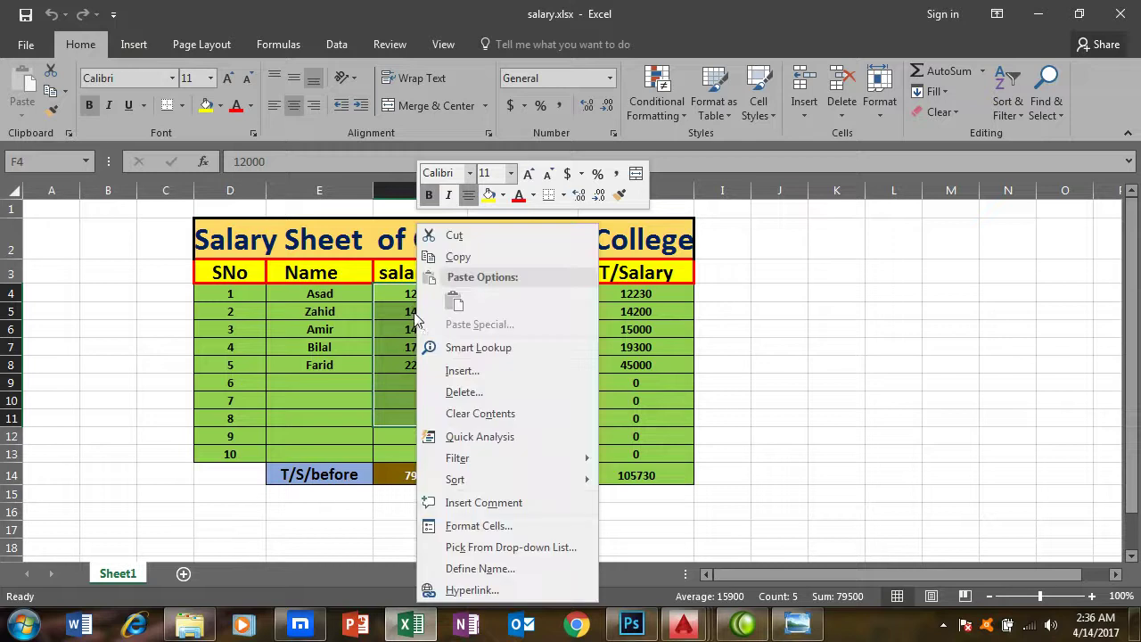
{"action": "left_click", "coordinate": [457, 257]}
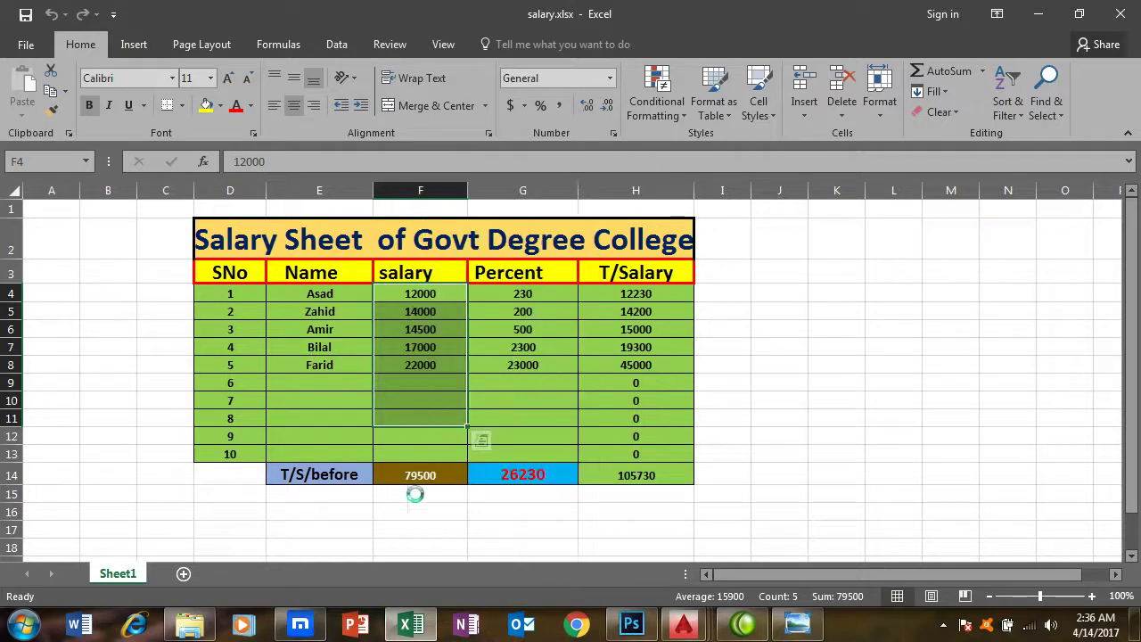
{"action": "left_click", "coordinate": [183, 574]}
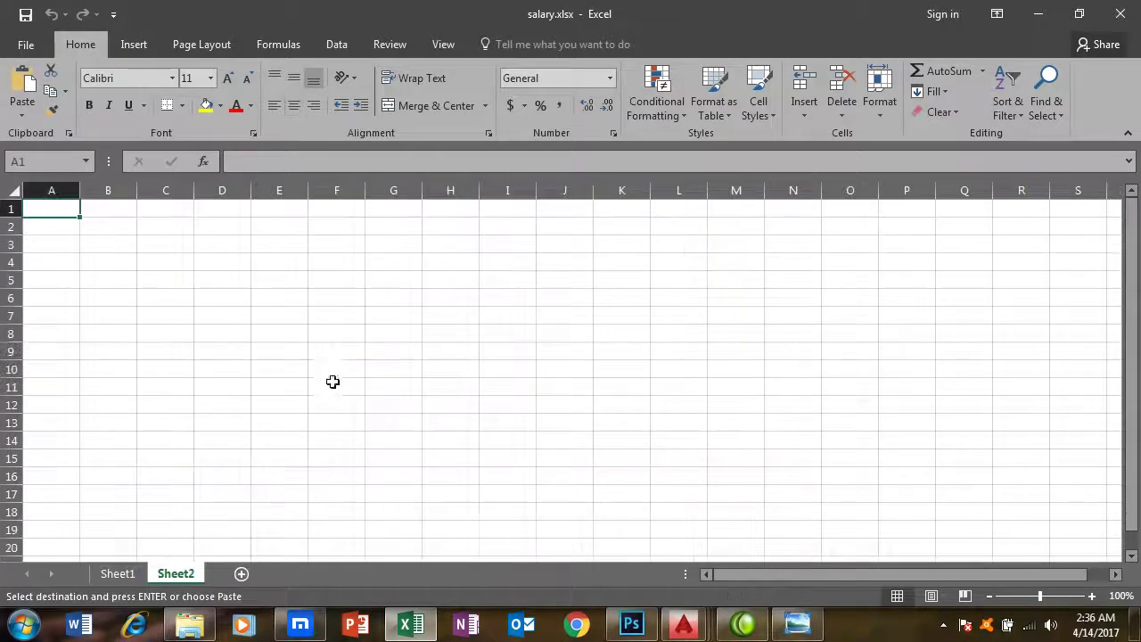
{"action": "left_click", "coordinate": [337, 278]}
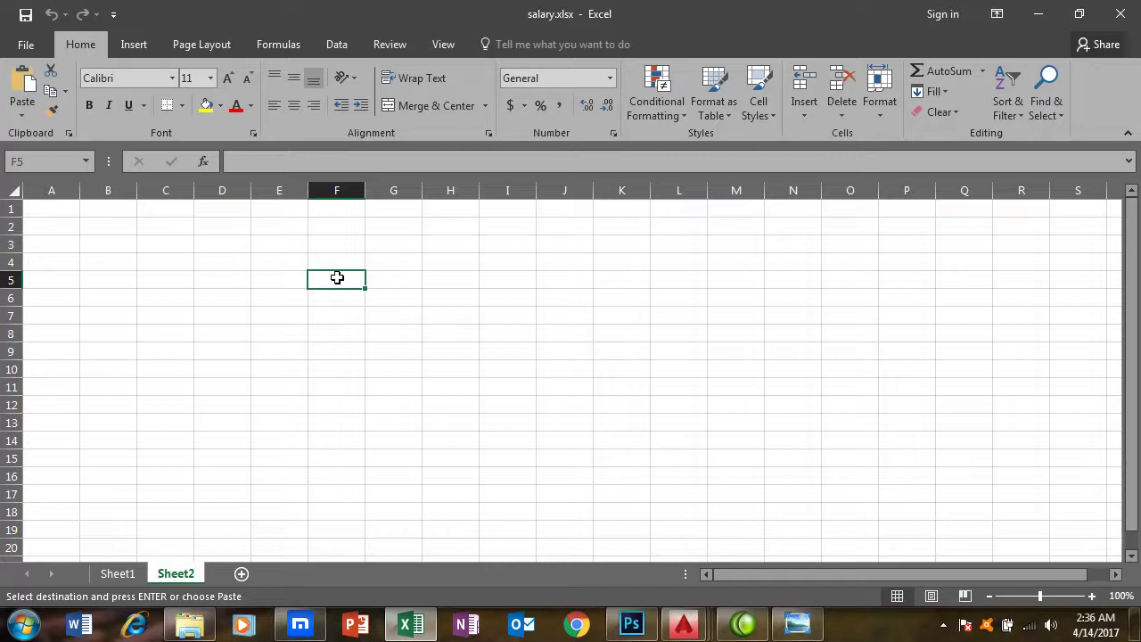
{"action": "right_click", "coordinate": [337, 278]}
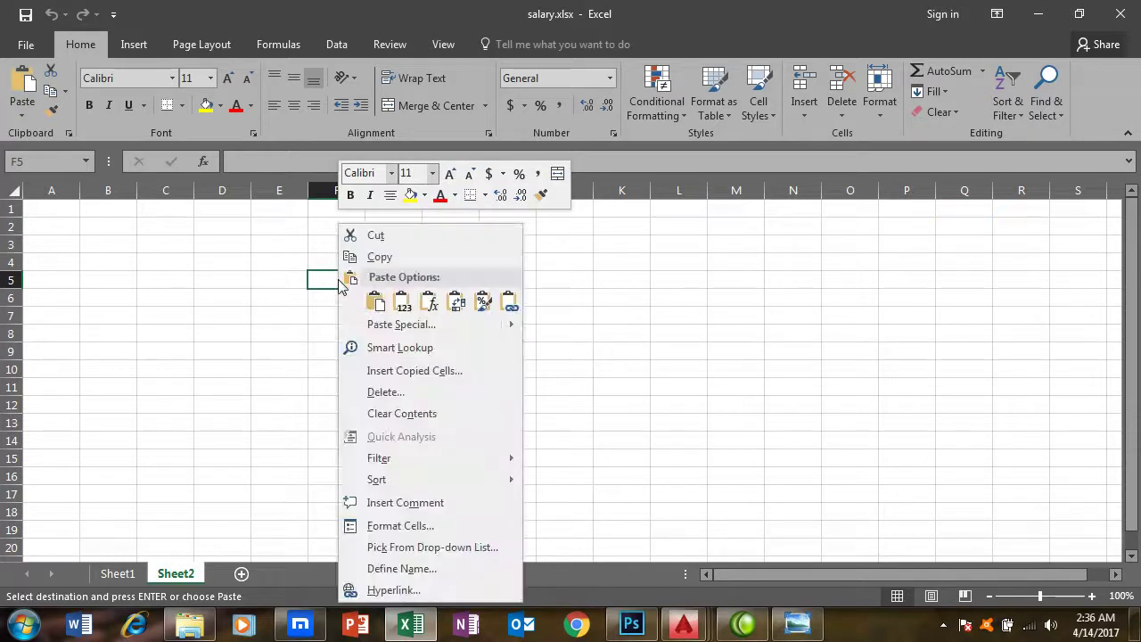
{"action": "left_click", "coordinate": [402, 304]}
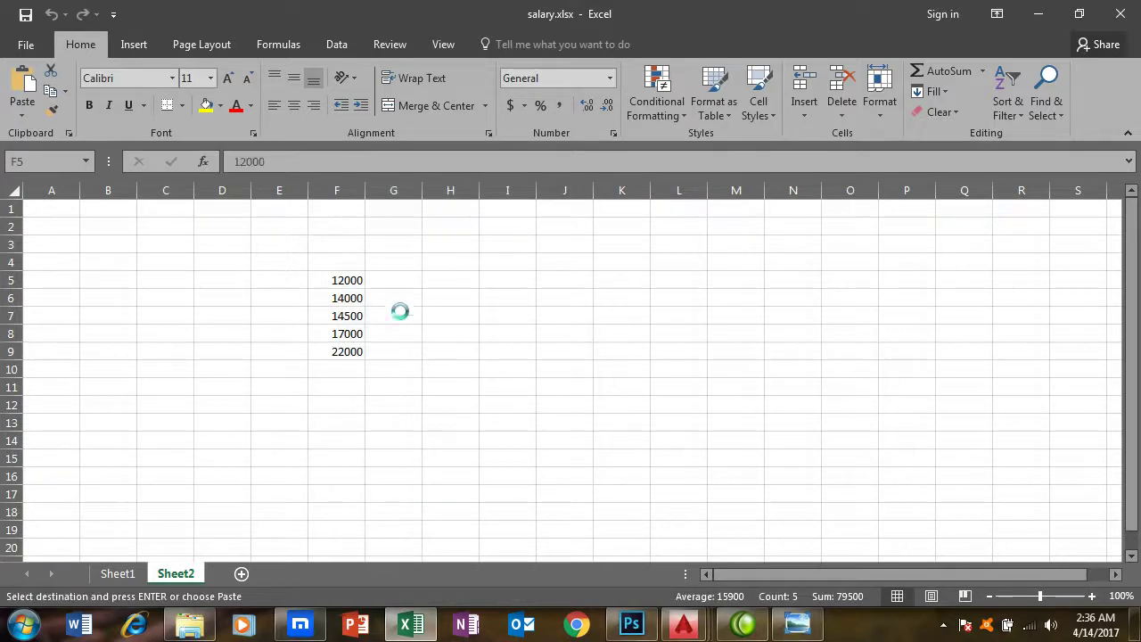
Widen column F so the pasted values 12000–22000 in F5:F9 fit
{"action": "left_click", "coordinate": [438, 371]}
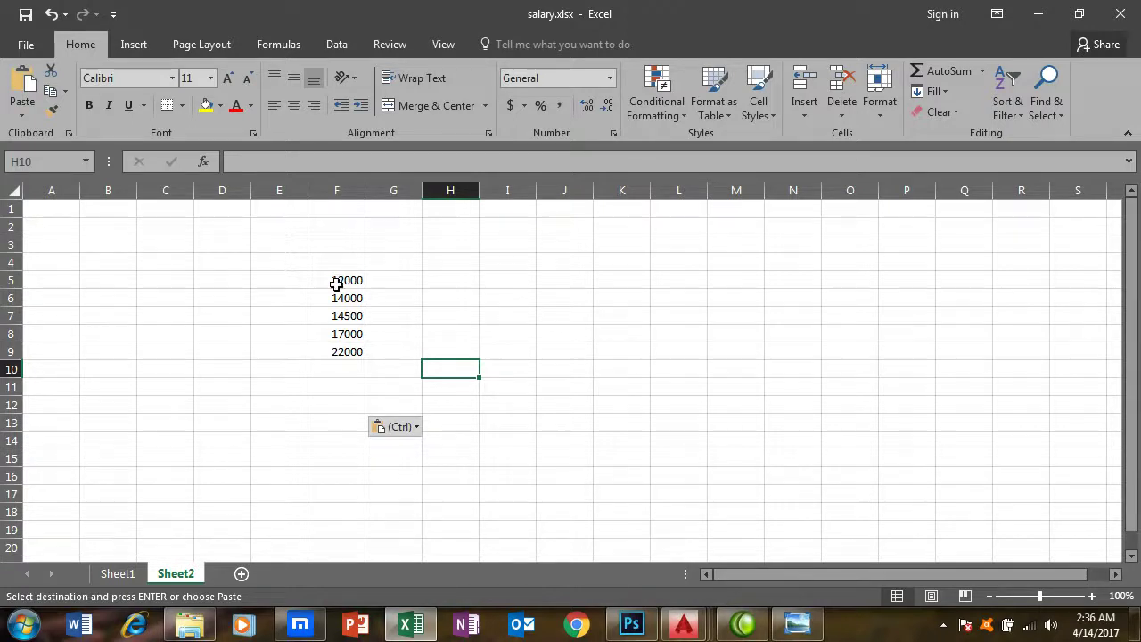
{"action": "key", "text": "ctrl"}
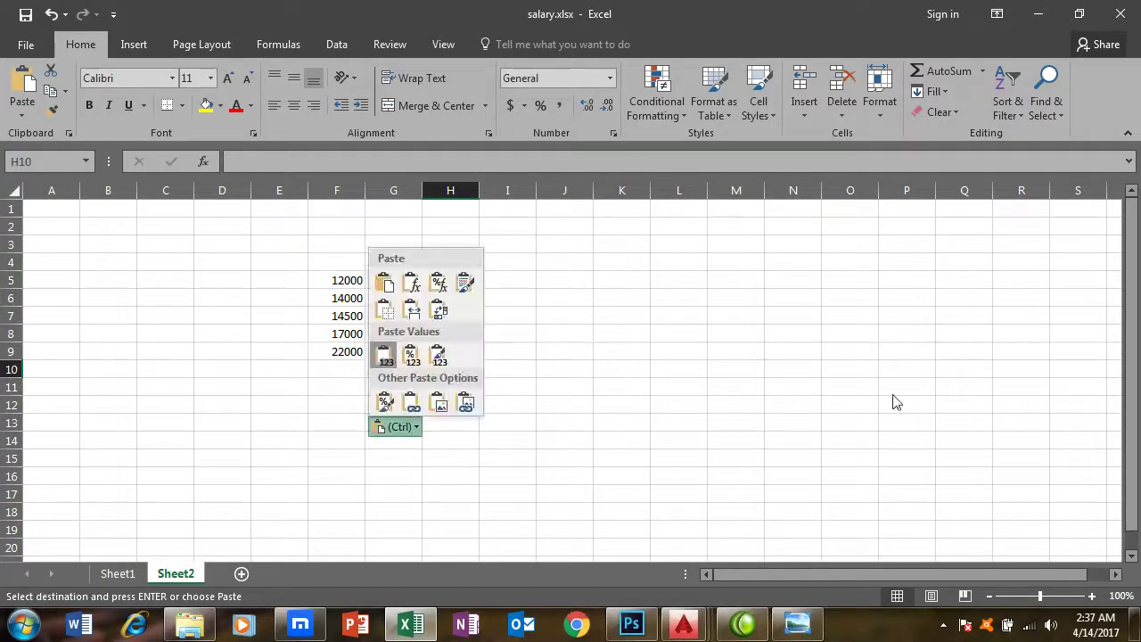
{"action": "key", "text": "ctrl"}
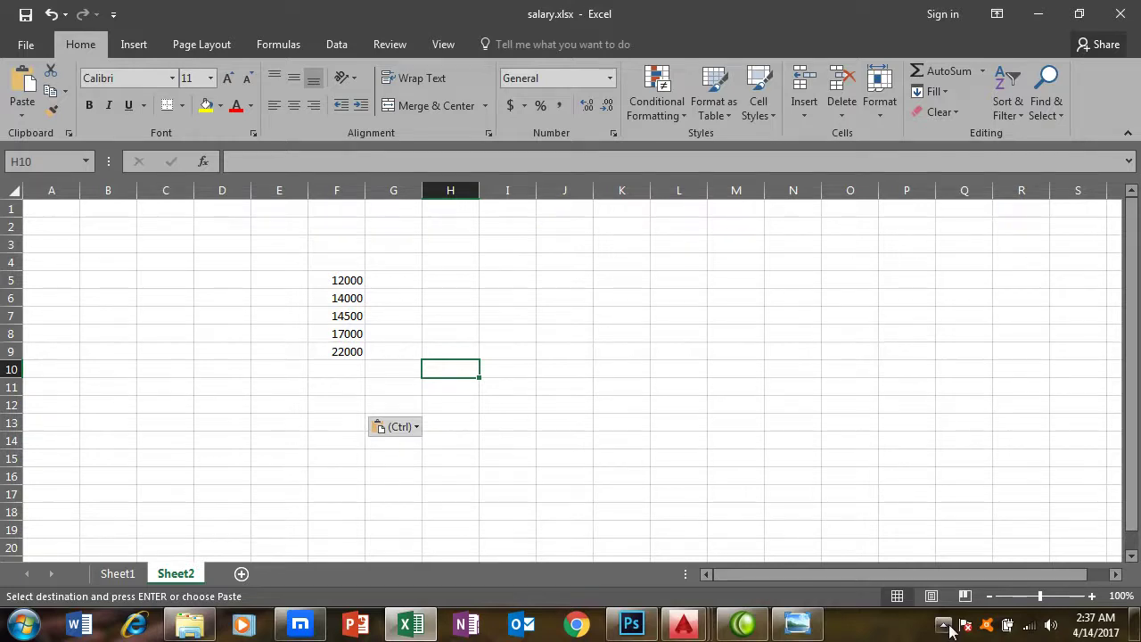
{"action": "left_click", "coordinate": [946, 625]}
{"action": "left_click", "coordinate": [705, 399]}
{"action": "left_click_drag", "start_coordinate": [337, 278], "coordinate": [344, 371]}
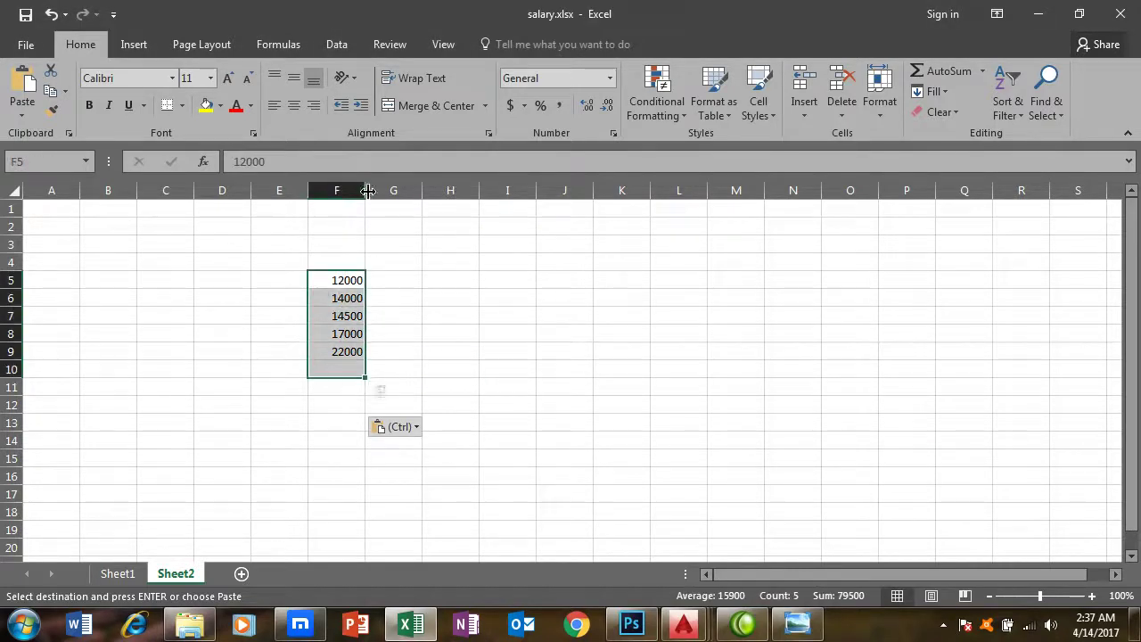
{"action": "left_click_drag", "start_coordinate": [364, 191], "coordinate": [418, 191]}
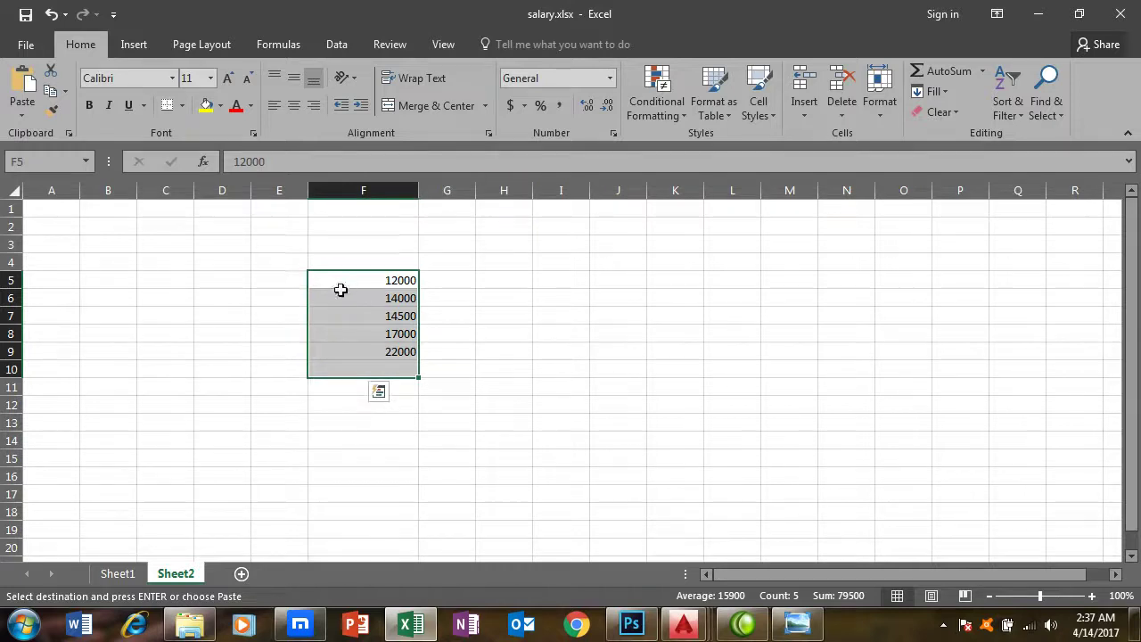
{"action": "left_click", "coordinate": [294, 277]}
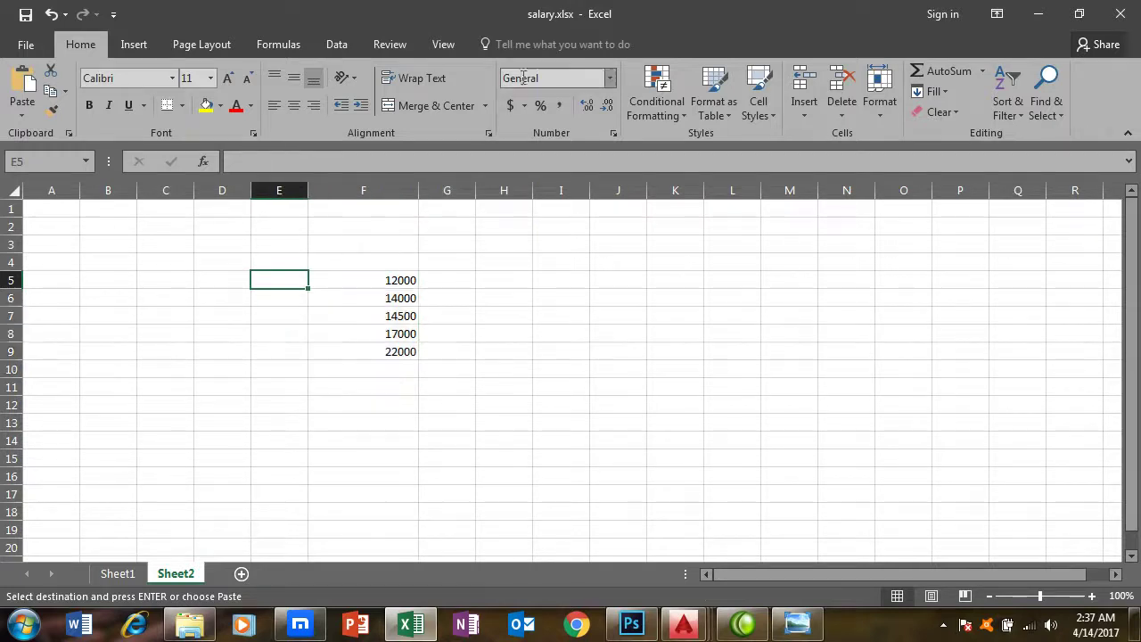
Apply the Time number format to cells E5:E13
{"action": "left_click", "coordinate": [610, 82]}
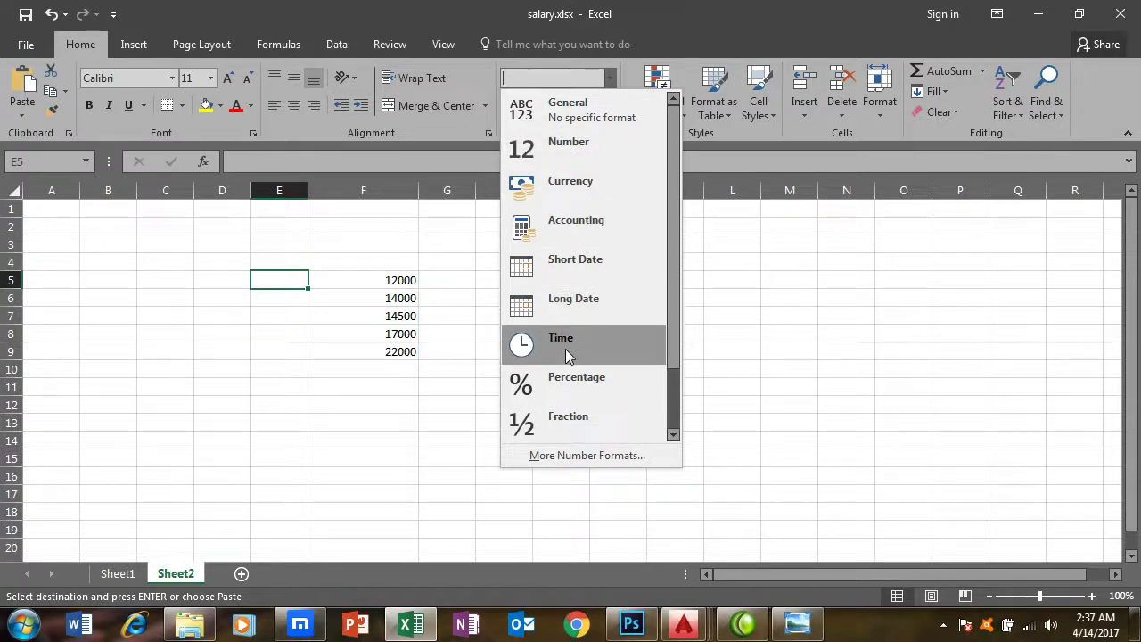
{"action": "left_click", "coordinate": [280, 276]}
{"action": "left_click_drag", "start_coordinate": [280, 280], "coordinate": [279, 424]}
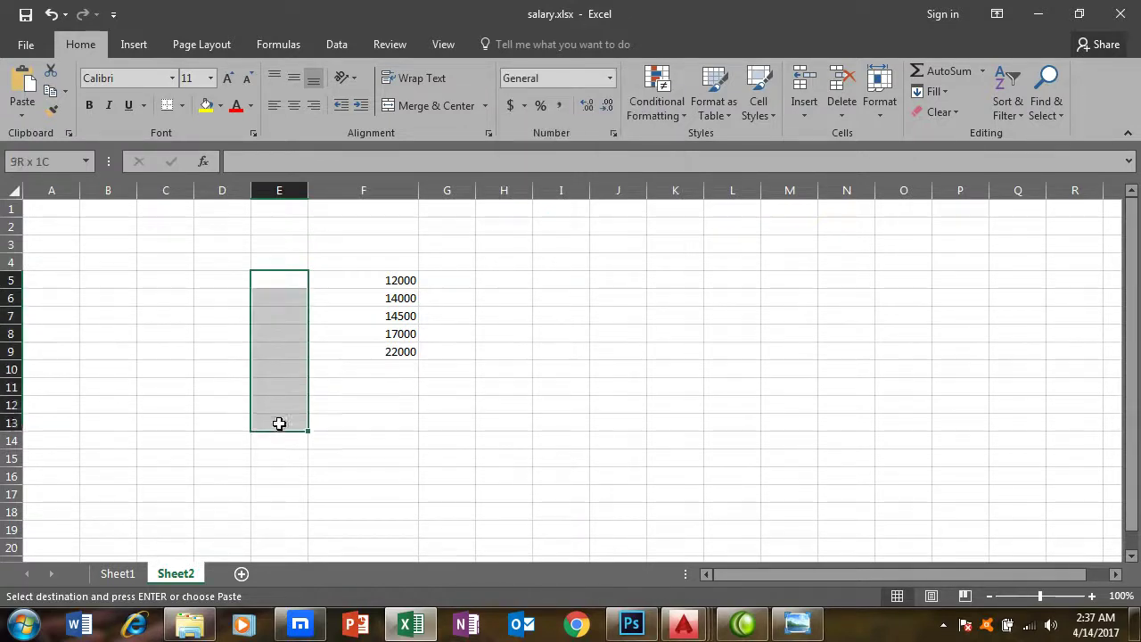
{"action": "left_click", "coordinate": [610, 78]}
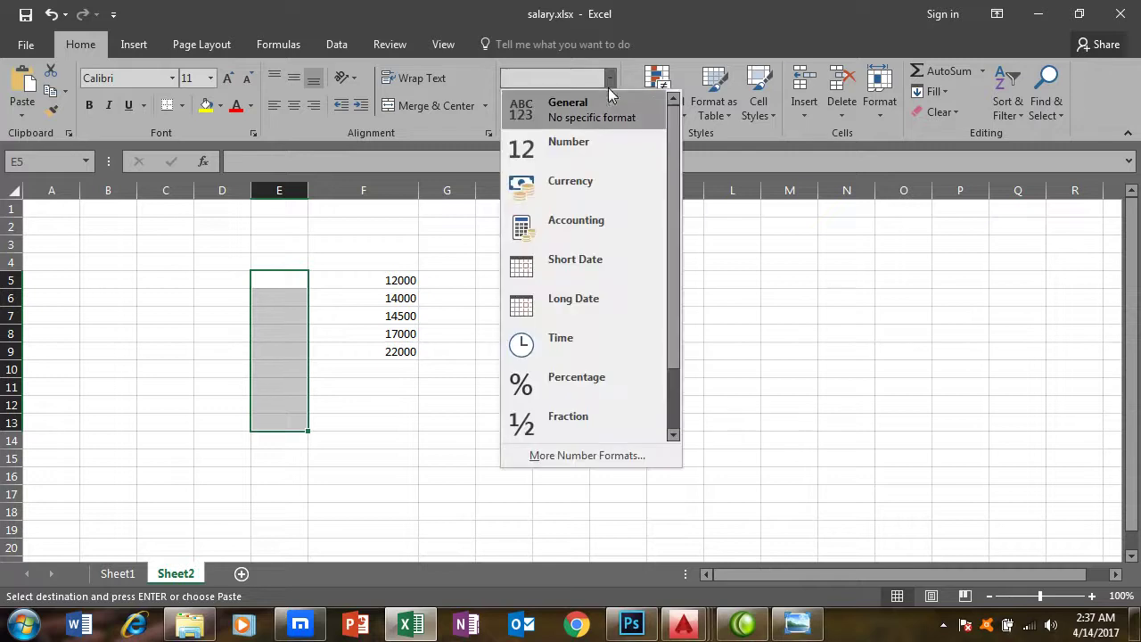
{"action": "left_click", "coordinate": [582, 349]}
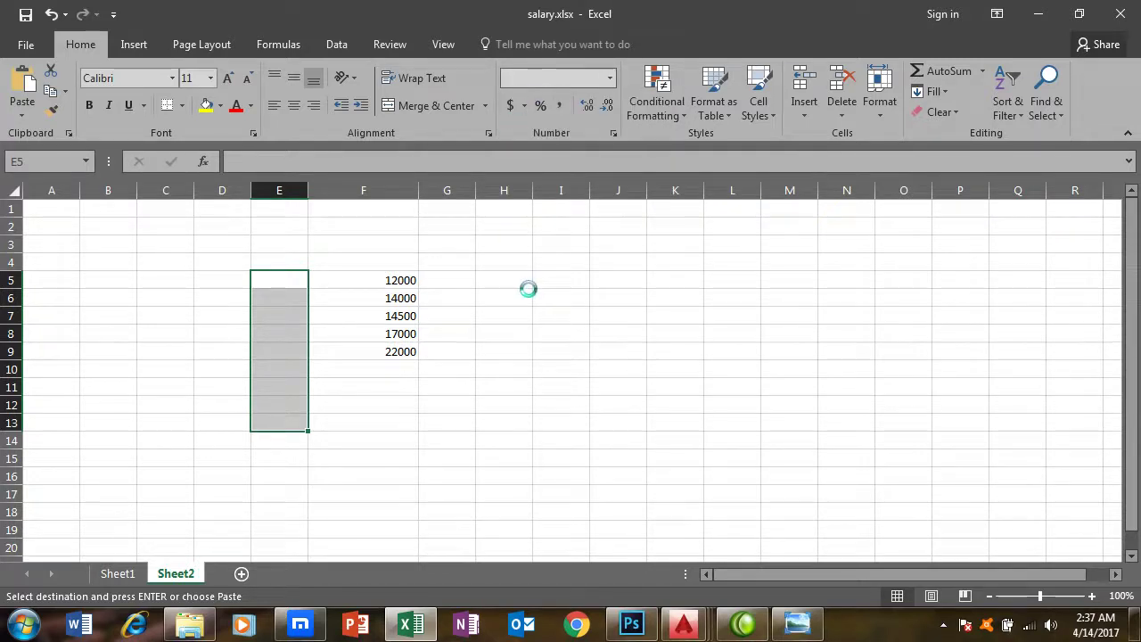
Enter test numbers 12333 and 44 in E5, widen column E and hide column D
{"action": "left_click", "coordinate": [279, 283]}
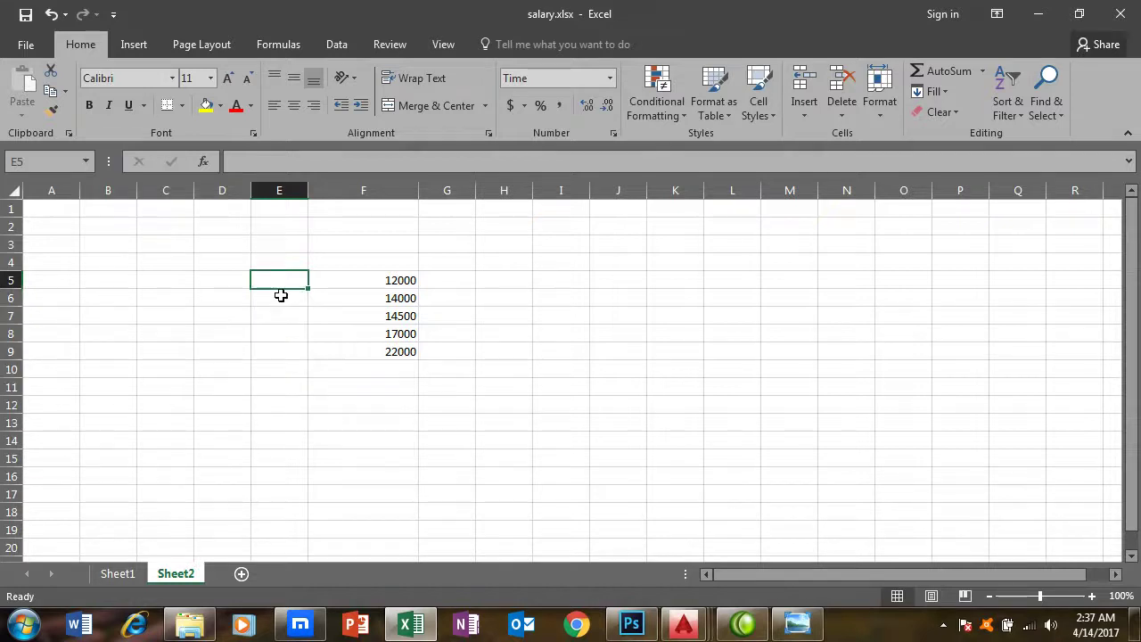
{"action": "type", "text": "12333"}
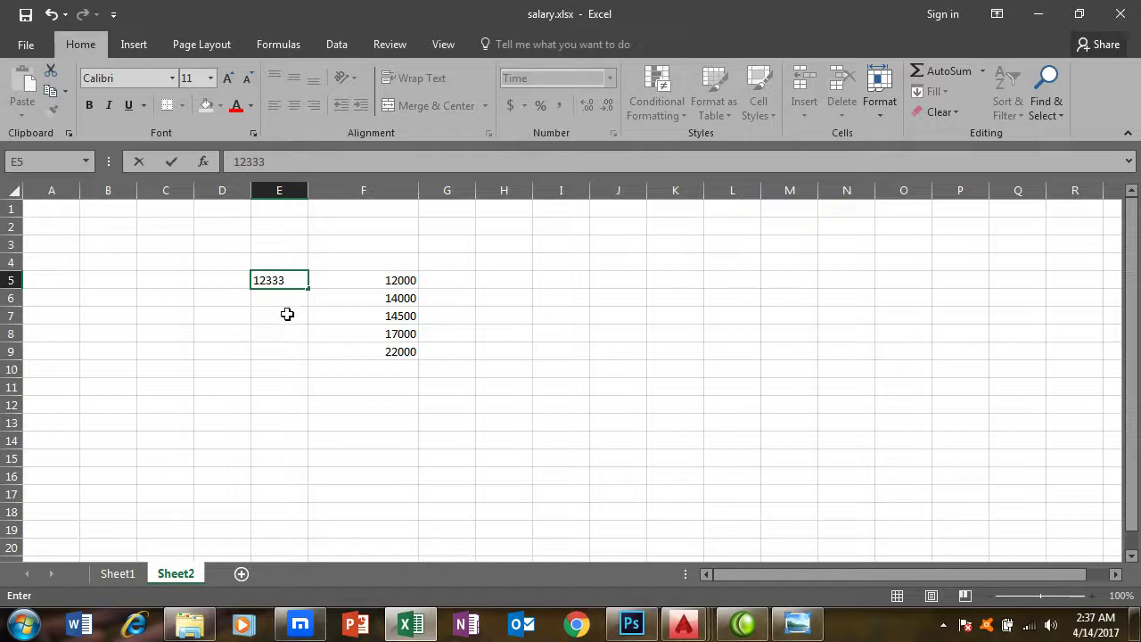
{"action": "key", "text": "Return"}
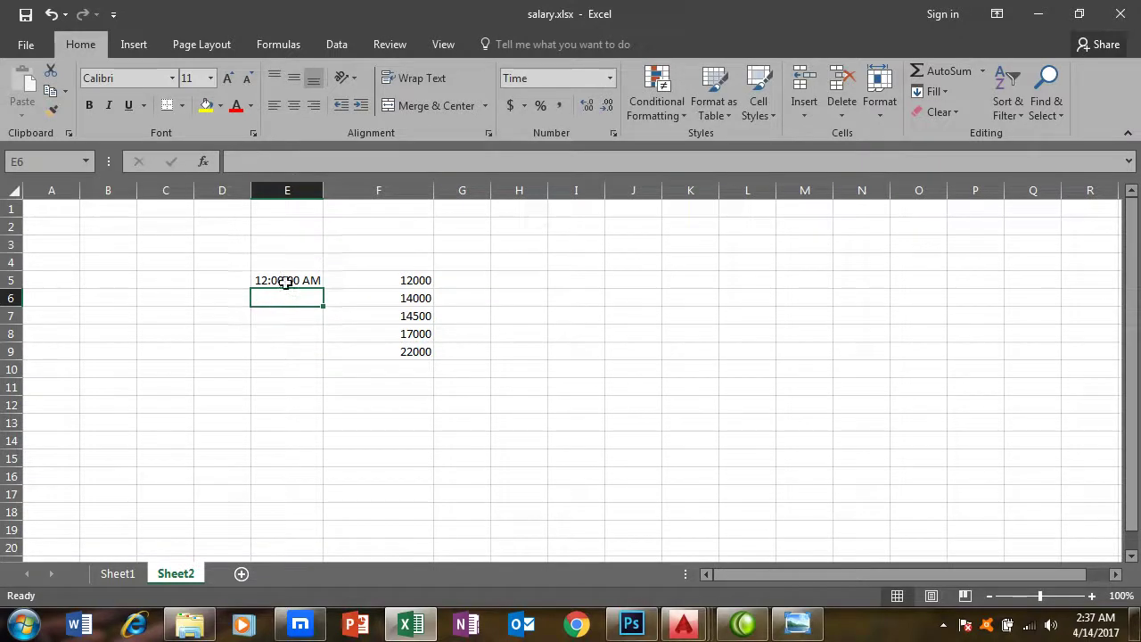
{"action": "left_click", "coordinate": [286, 282]}
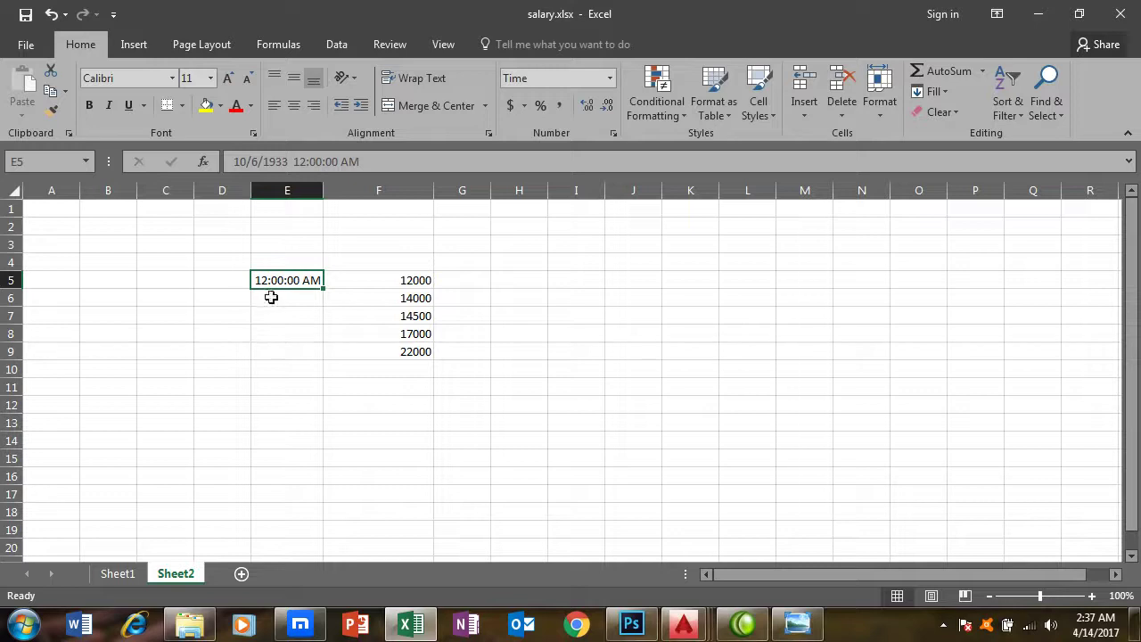
{"action": "type", "text": "4444444"}
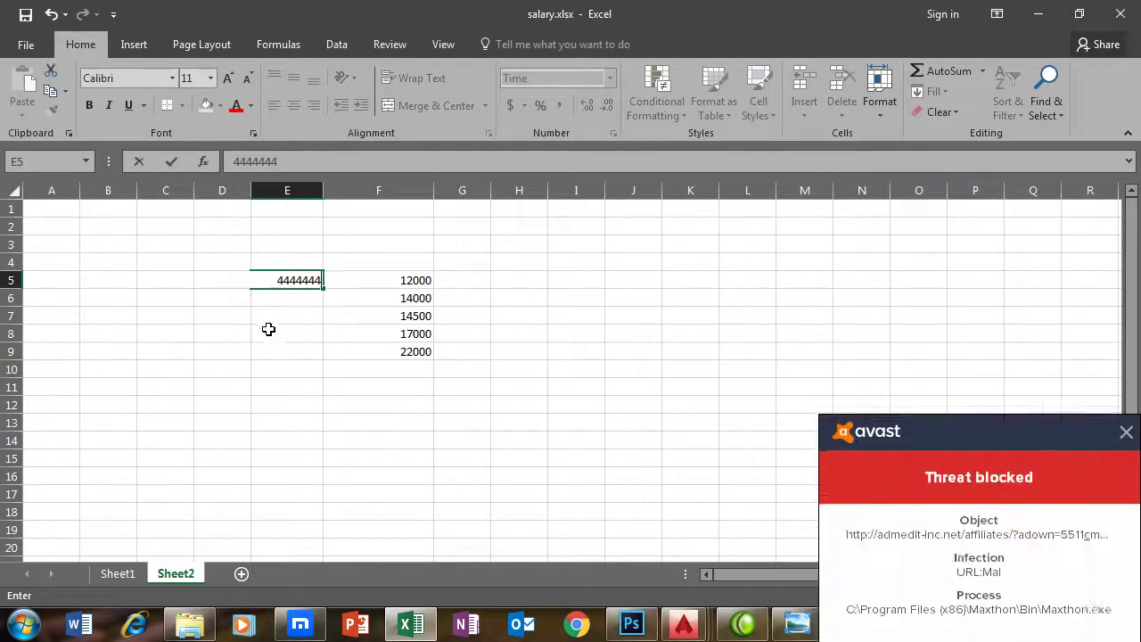
{"action": "left_click", "coordinate": [271, 332]}
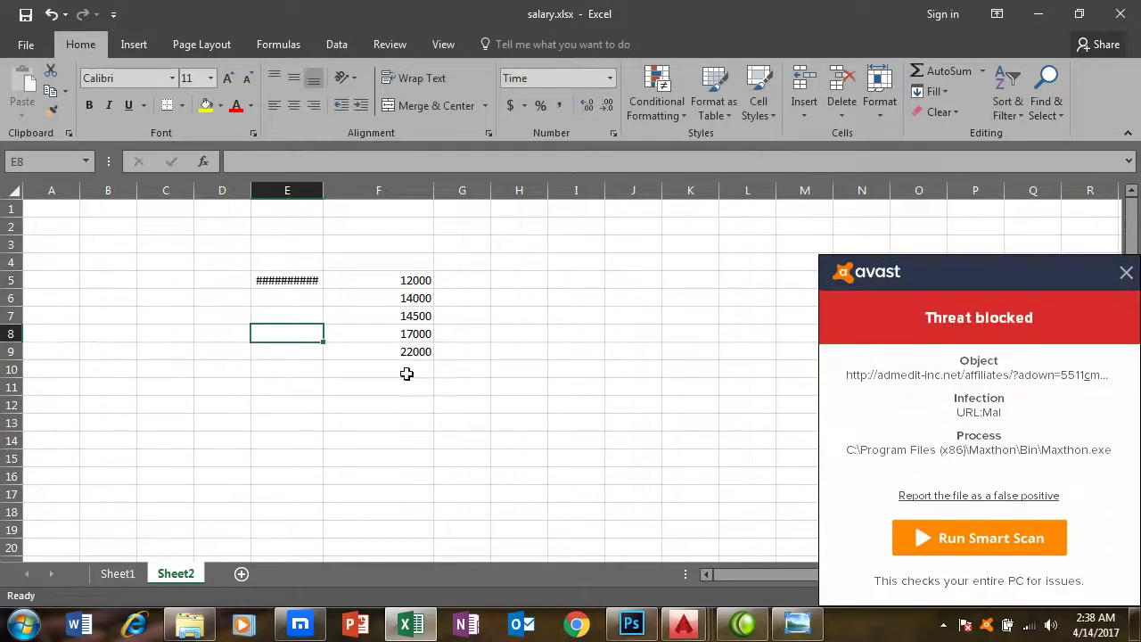
{"action": "left_click_drag", "start_coordinate": [324, 191], "coordinate": [358, 200]}
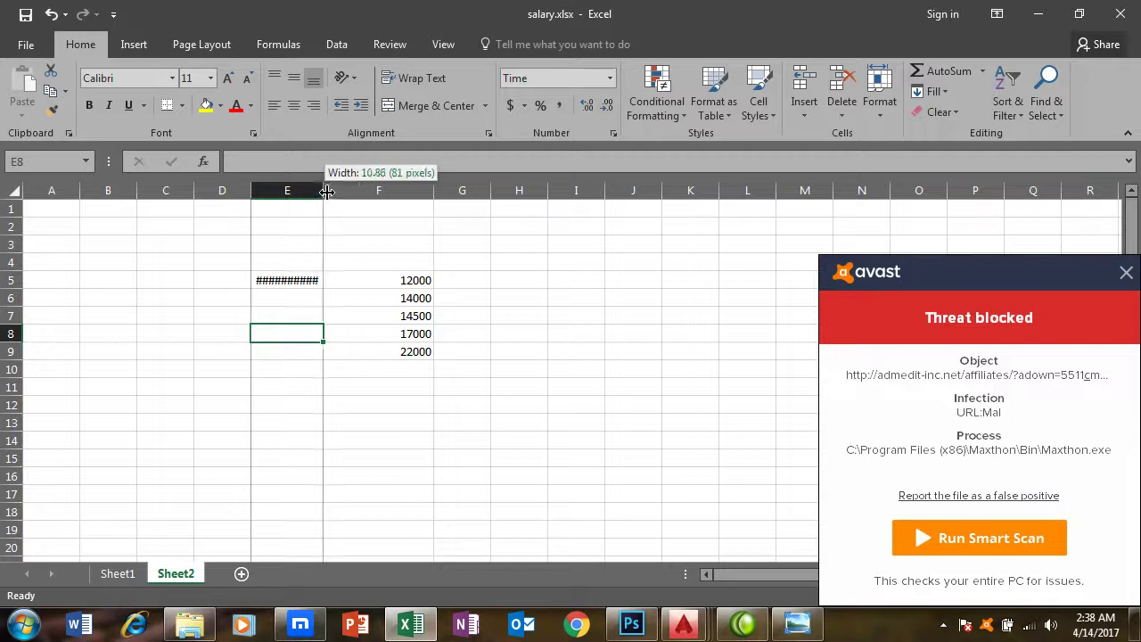
{"action": "left_click_drag", "start_coordinate": [250, 191], "coordinate": [165, 191]}
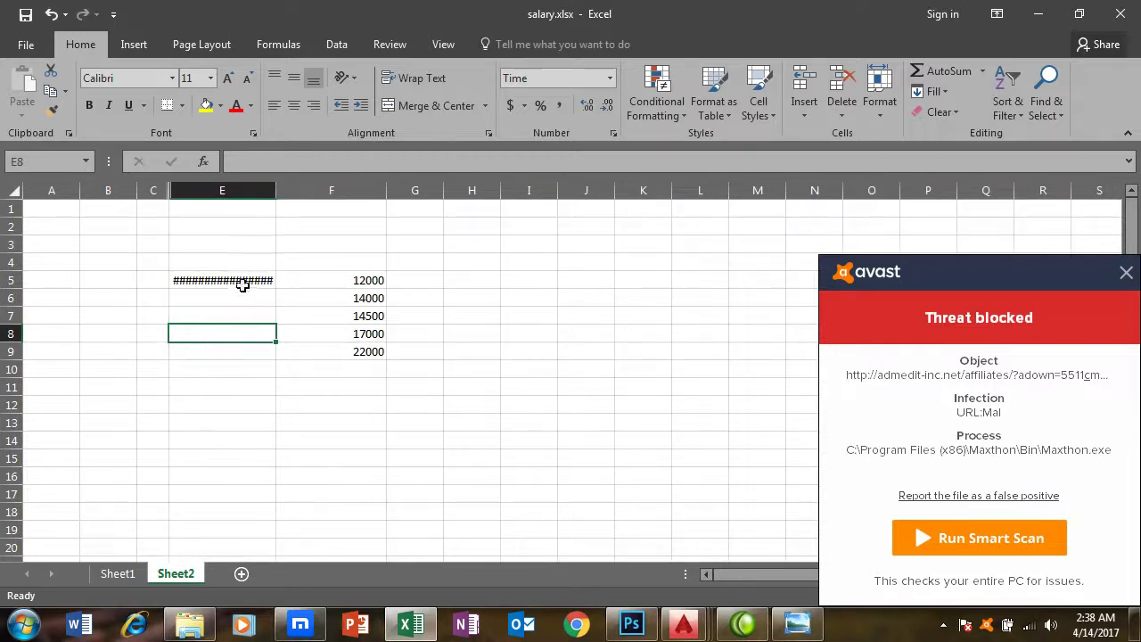
Clear E5, try a test entry in E6, then clear it so column E is empty
{"action": "left_click", "coordinate": [243, 281]}
{"action": "key", "text": "Delete"}
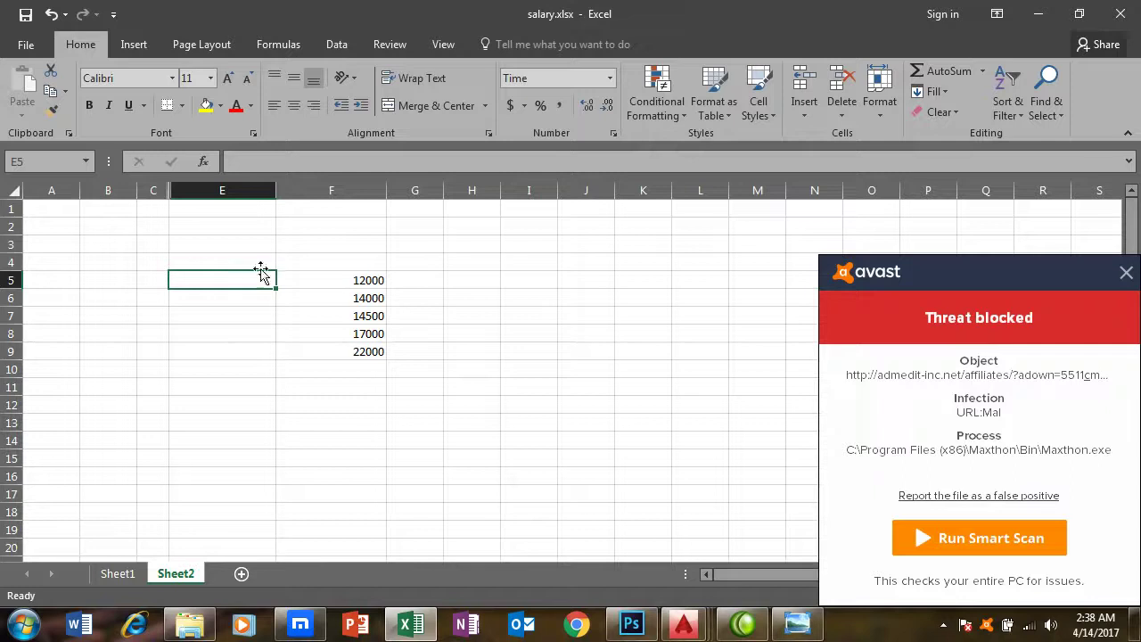
{"action": "left_click", "coordinate": [235, 297]}
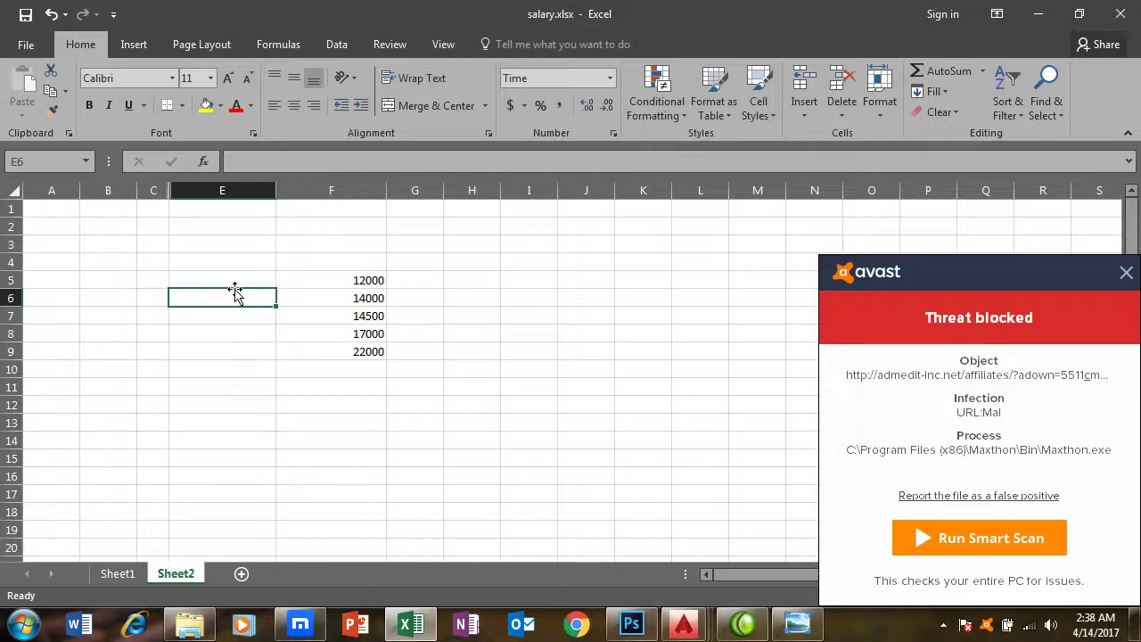
{"action": "type", "text": "233"}
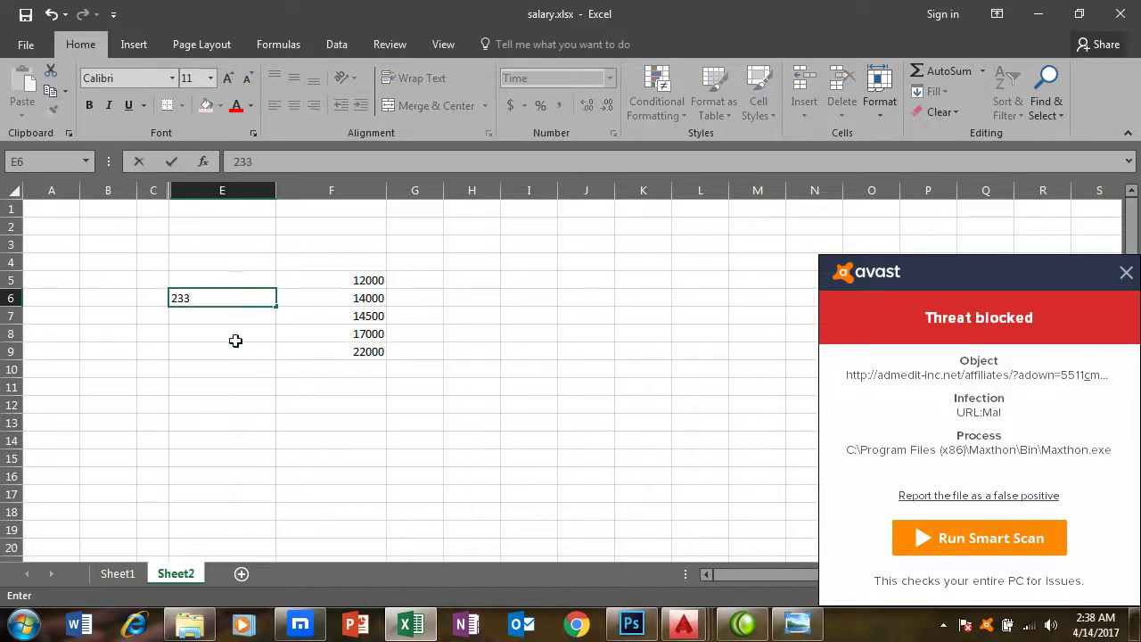
{"action": "left_click", "coordinate": [212, 319]}
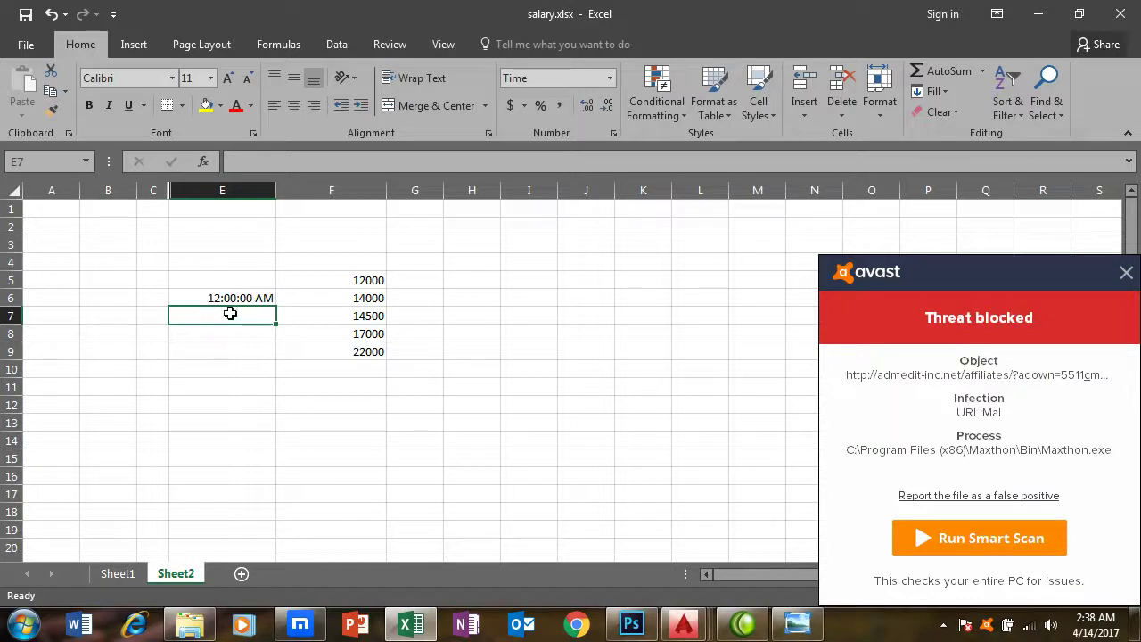
{"action": "left_click", "coordinate": [1125, 274]}
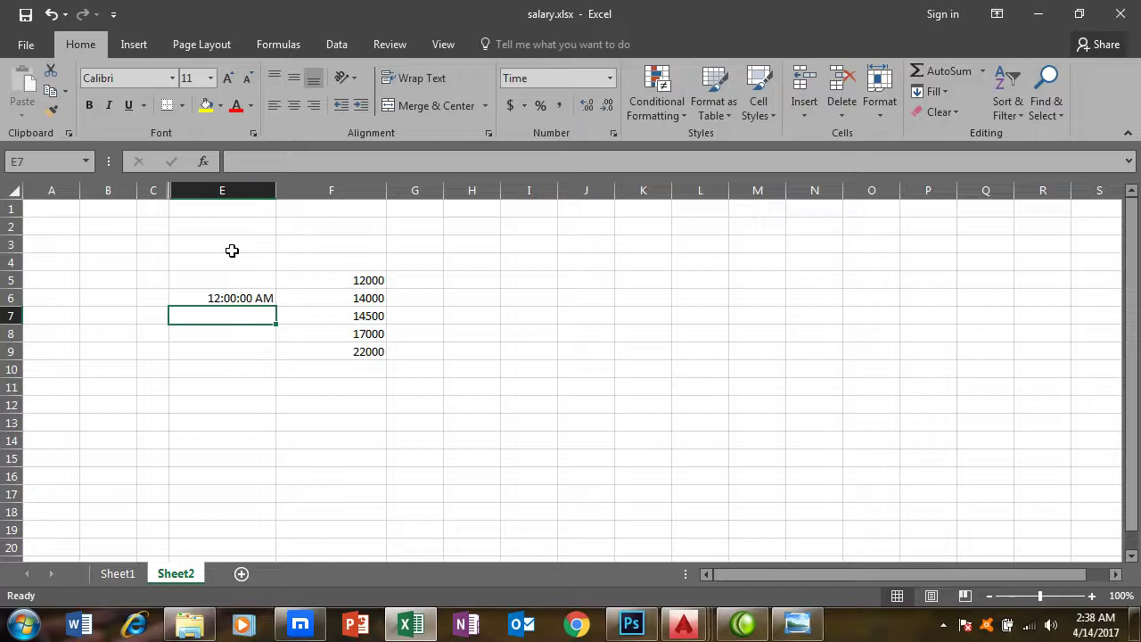
{"action": "left_click", "coordinate": [230, 297]}
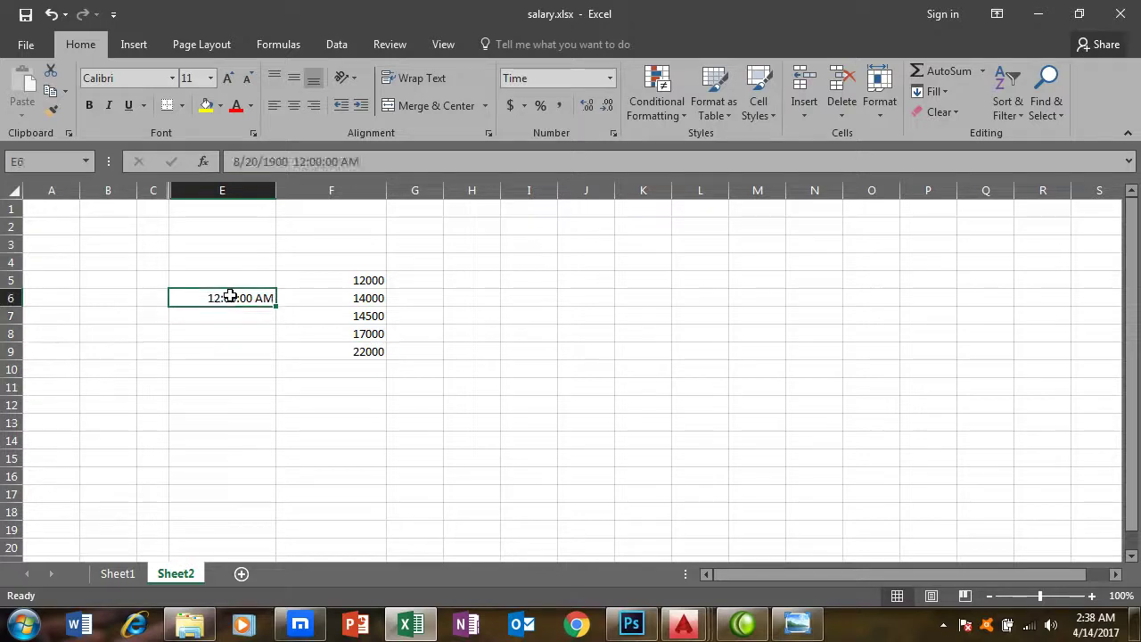
{"action": "key", "text": "Delete"}
{"action": "left_click_drag", "start_coordinate": [206, 265], "coordinate": [250, 422]}
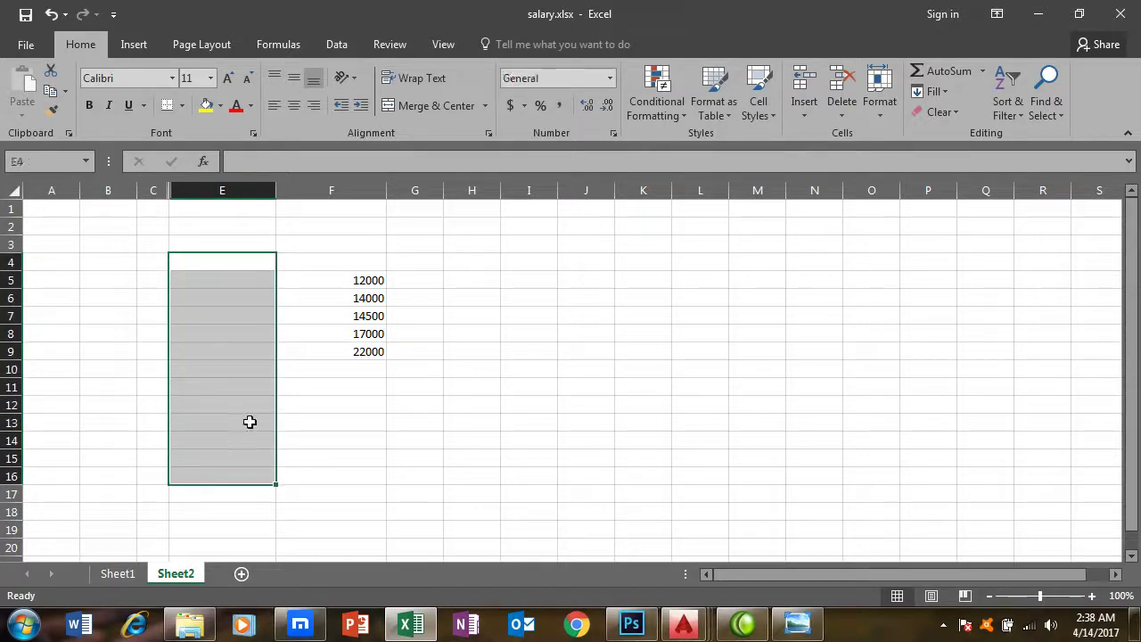
{"action": "left_click", "coordinate": [610, 78]}
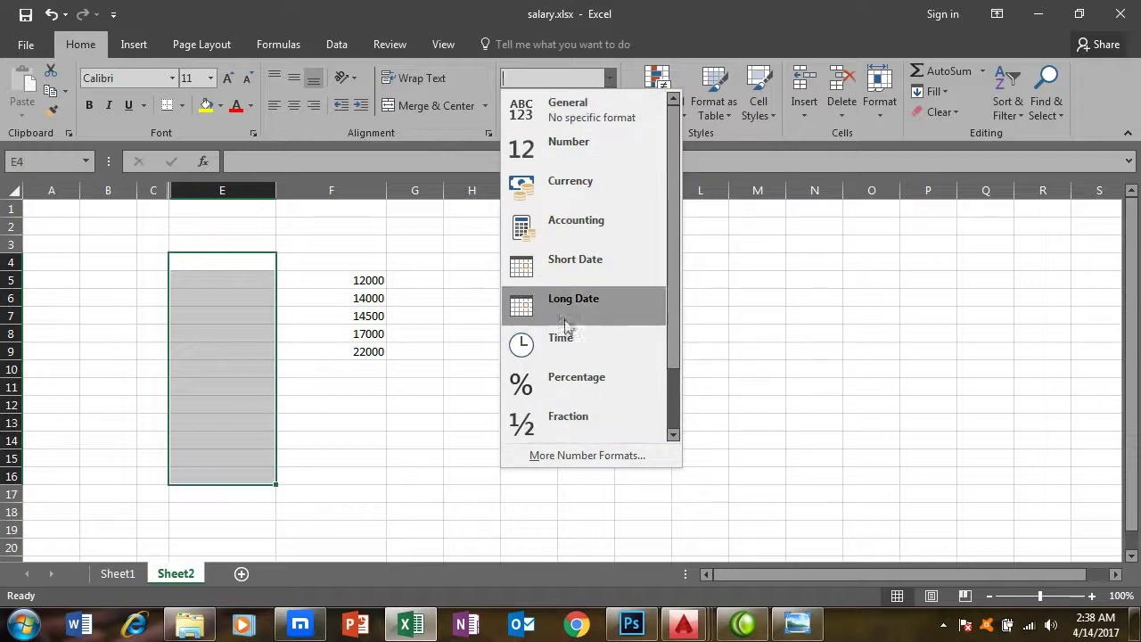
{"action": "left_click_drag", "start_coordinate": [672, 344], "coordinate": [674, 390]}
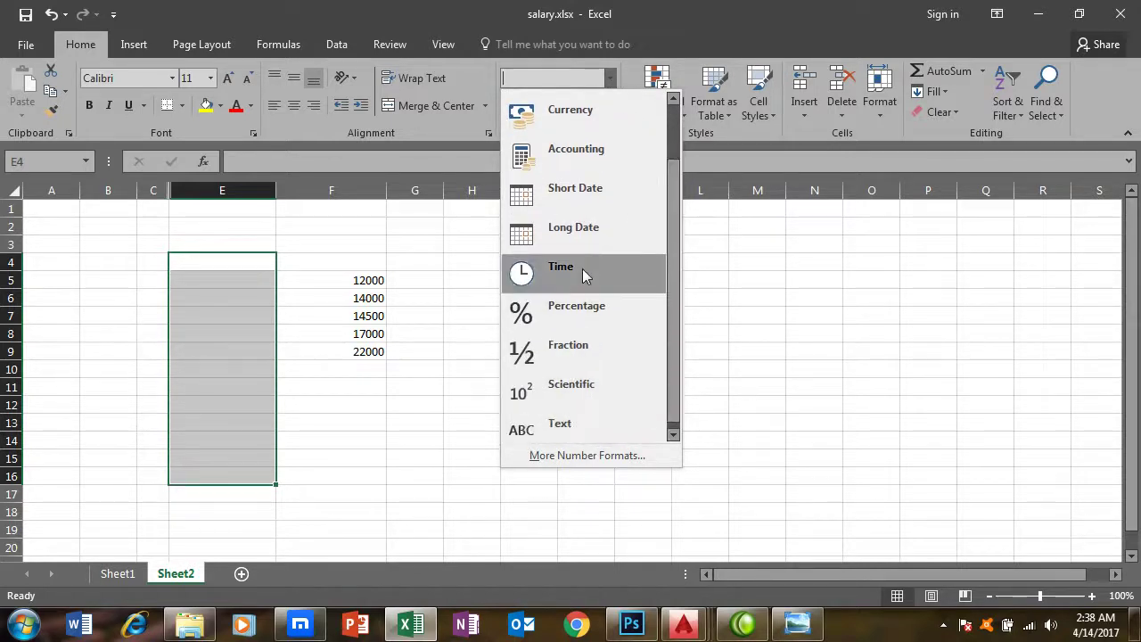
{"action": "left_click", "coordinate": [570, 203]}
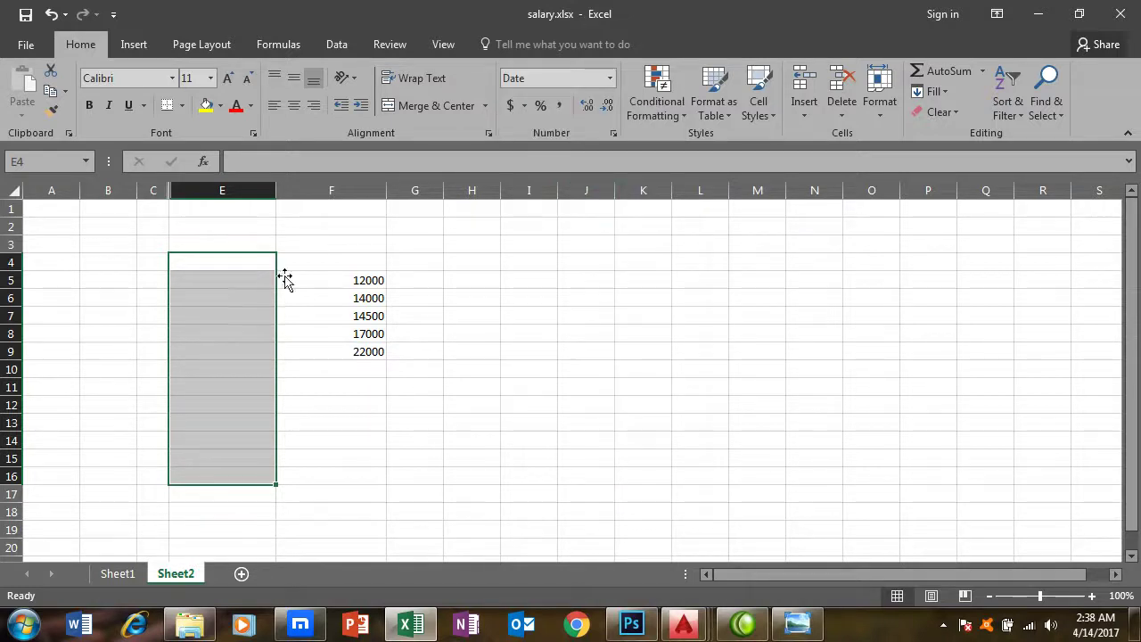
{"action": "left_click", "coordinate": [228, 258]}
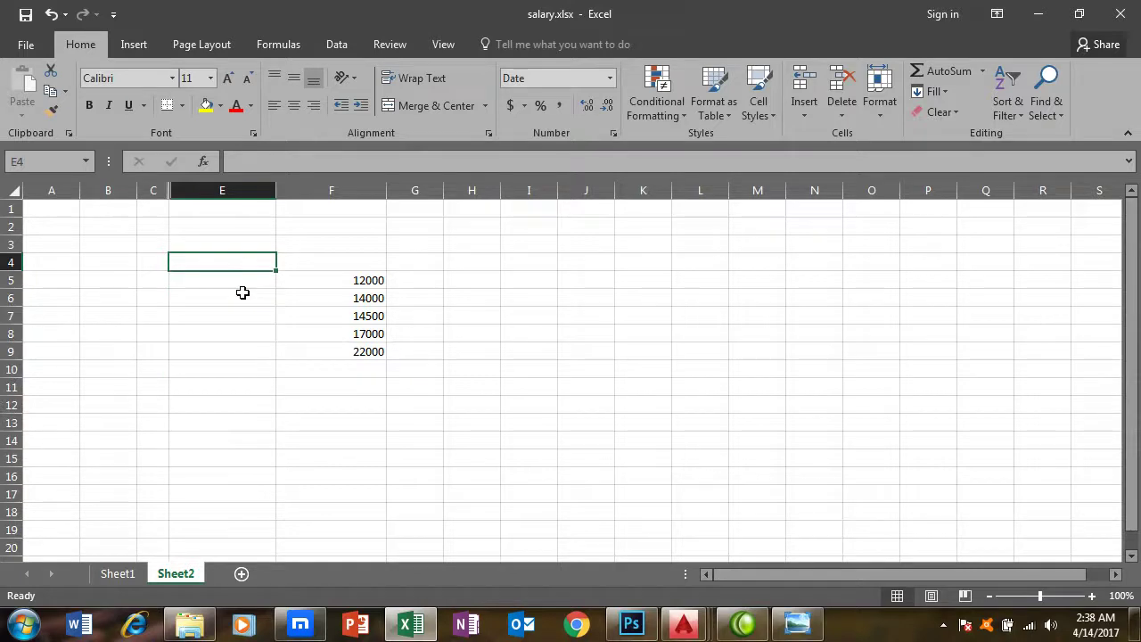
{"action": "type", "text": "1"}
{"action": "type", "text": "24"}
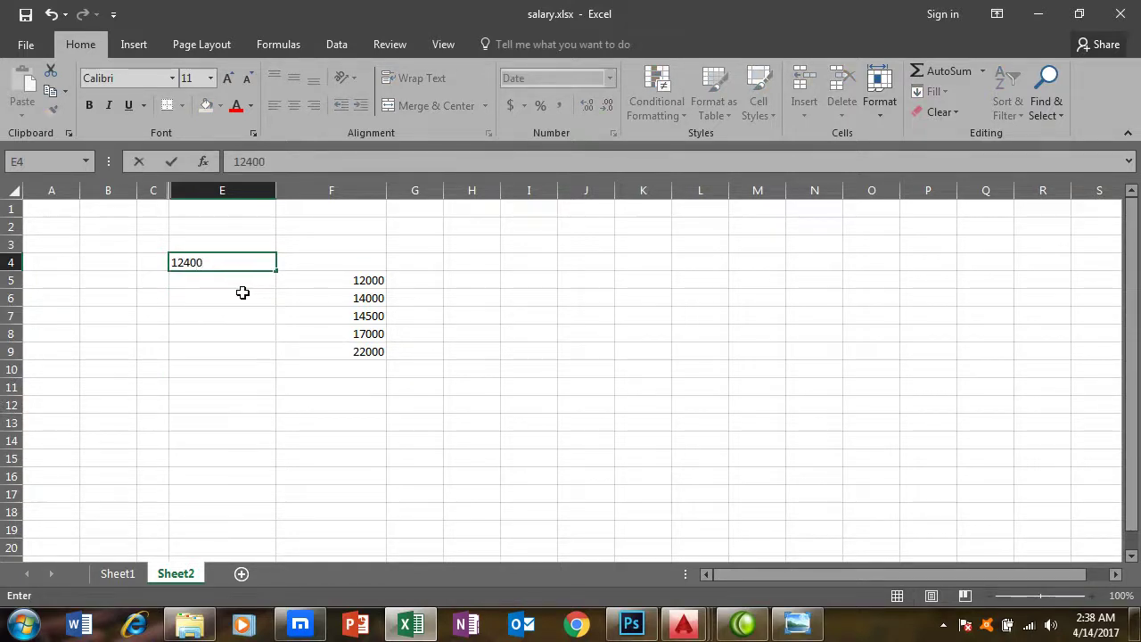
{"action": "type", "text": "0"}
{"action": "key", "text": "Return"}
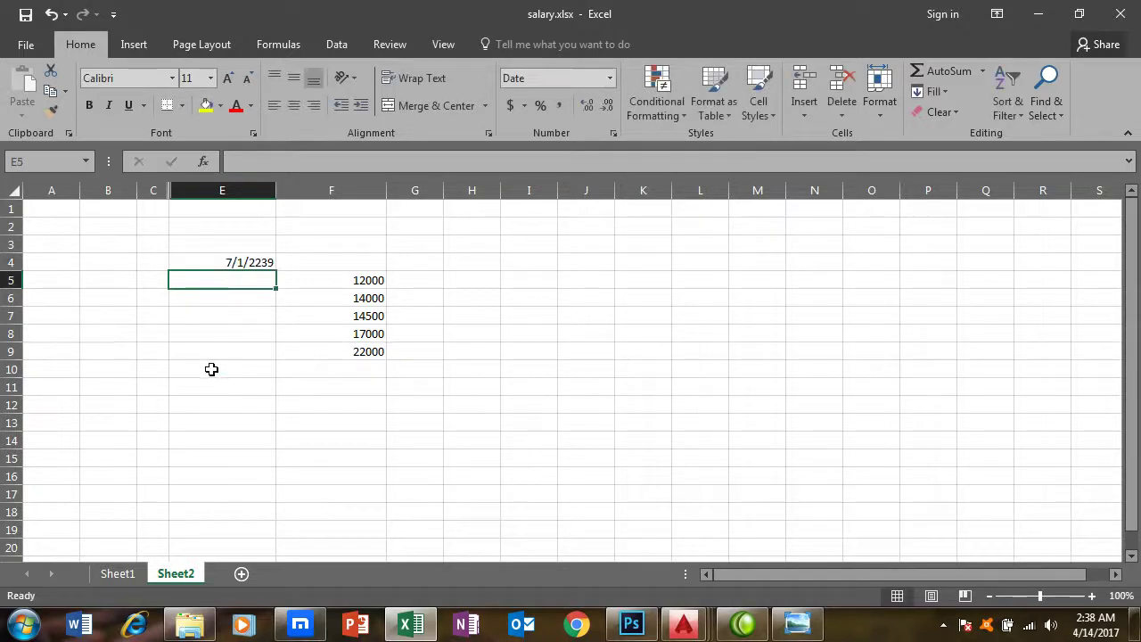
{"action": "left_click", "coordinate": [257, 261]}
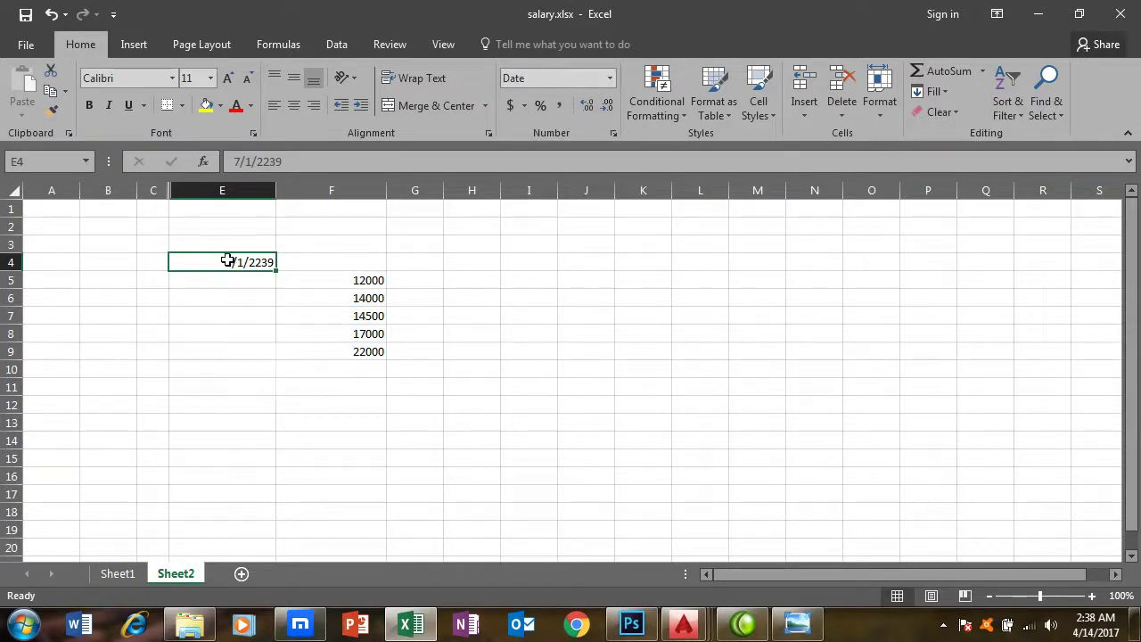
{"action": "left_click_drag", "start_coordinate": [227, 261], "coordinate": [216, 473]}
{"action": "left_click", "coordinate": [610, 79]}
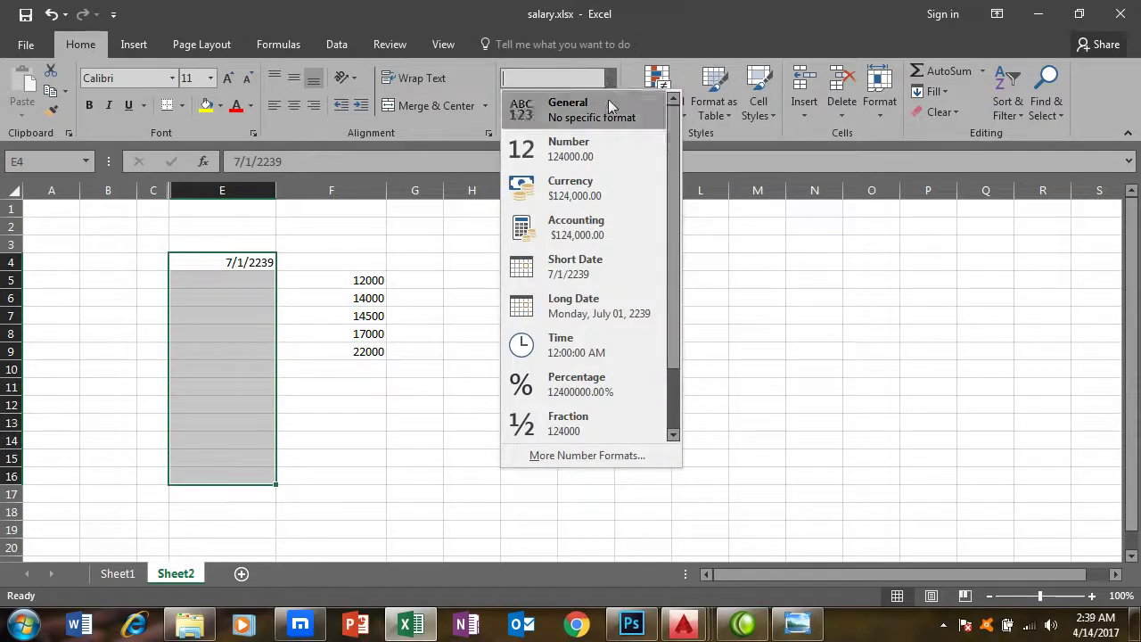
{"action": "left_click", "coordinate": [575, 118]}
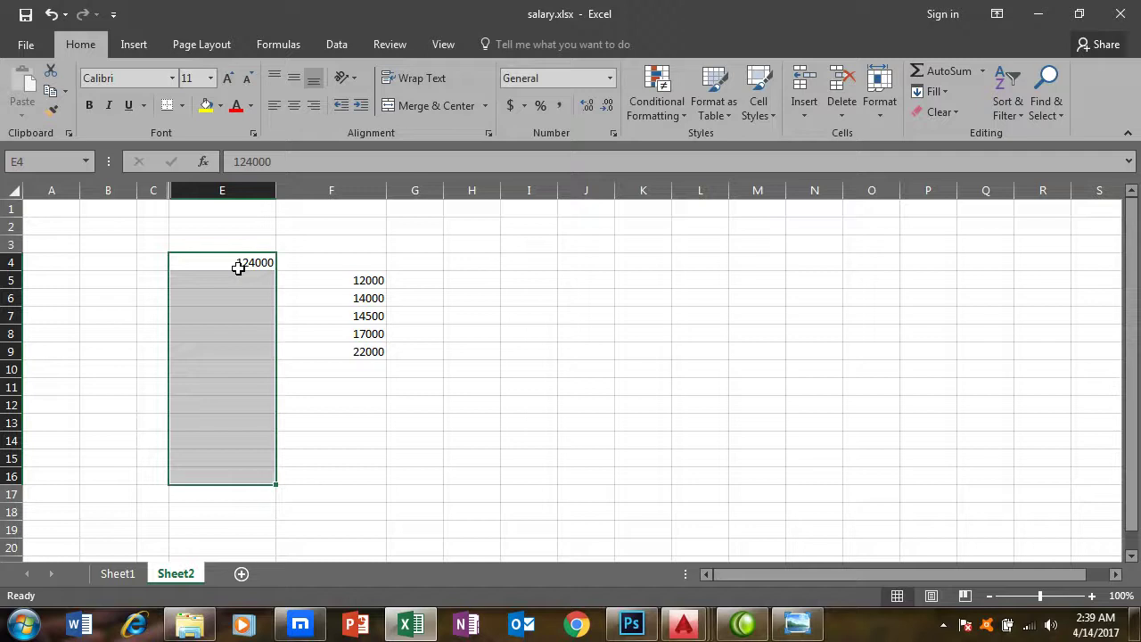
{"action": "key", "text": "Delete"}
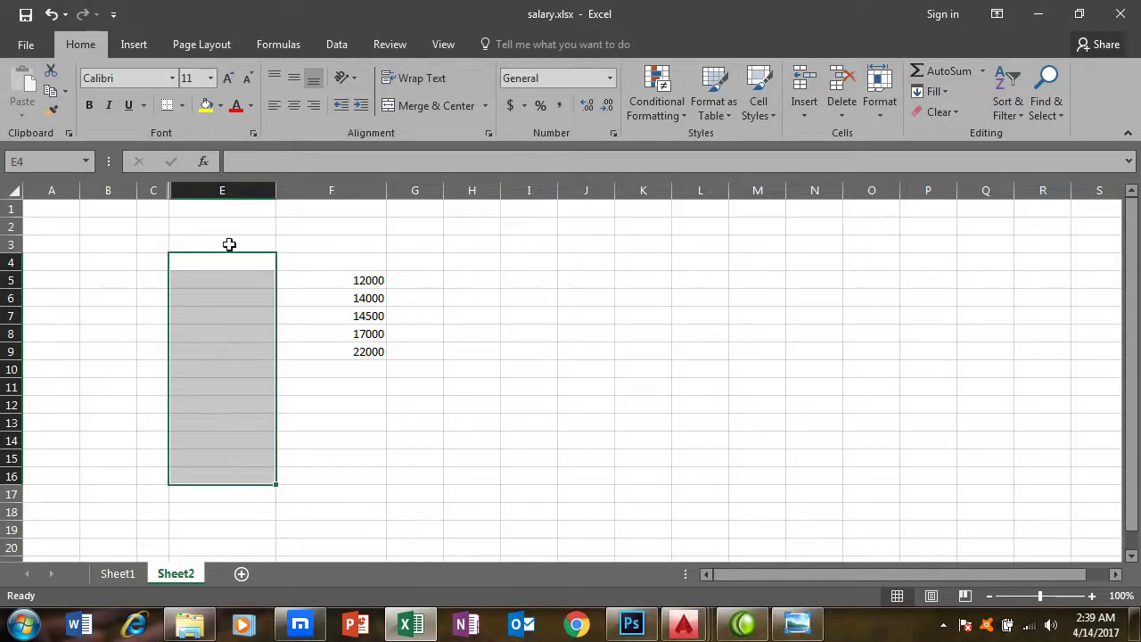
{"action": "left_click_drag", "start_coordinate": [229, 244], "coordinate": [241, 495]}
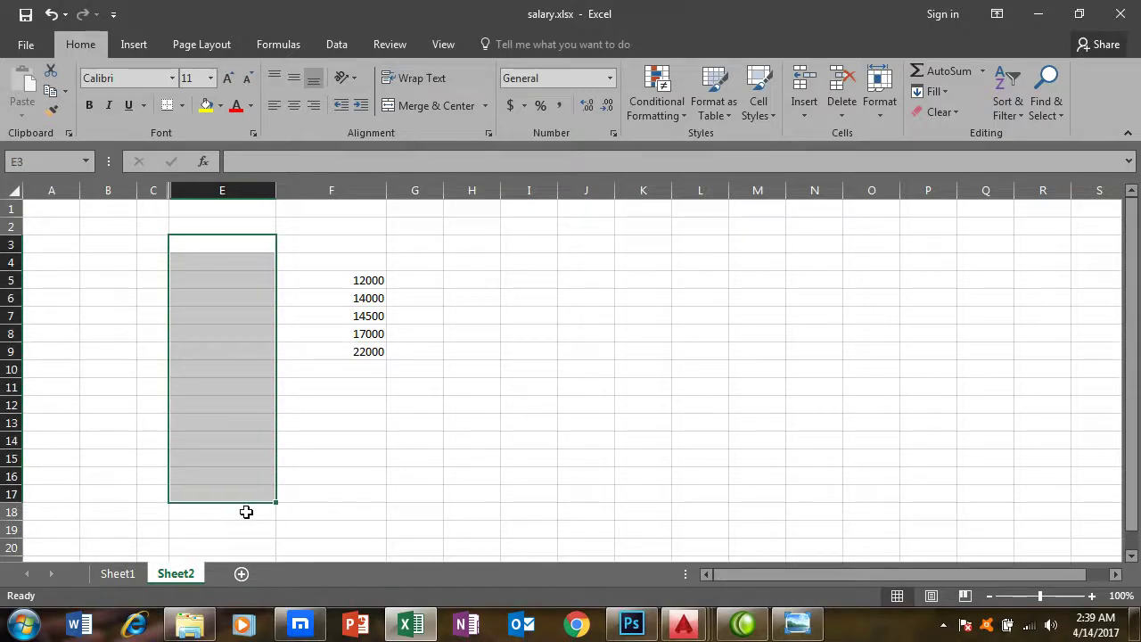
Widen column F and make the salary figures centred at 16-point font size
{"action": "left_click_drag", "start_coordinate": [351, 265], "coordinate": [349, 442]}
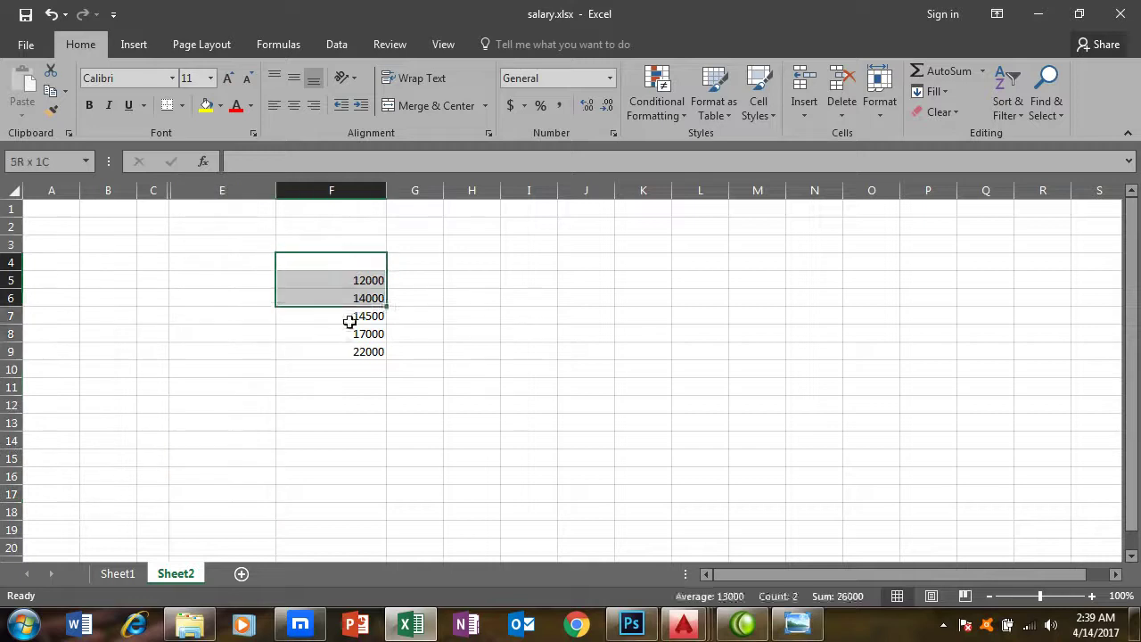
{"action": "left_click_drag", "start_coordinate": [386, 190], "coordinate": [424, 190]}
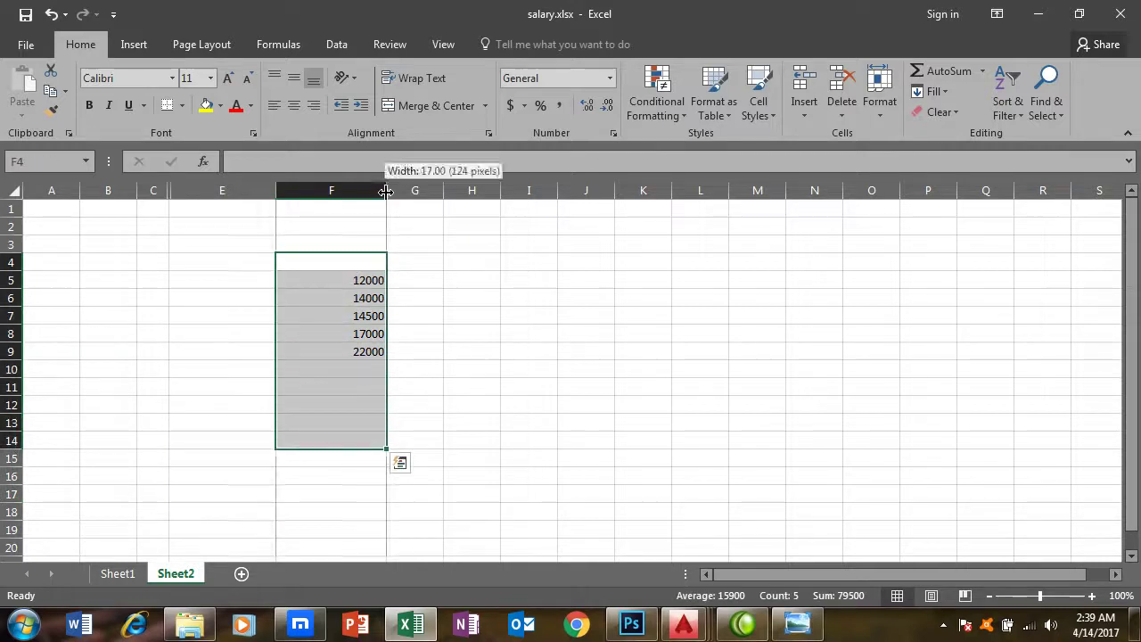
{"action": "left_click", "coordinate": [289, 106]}
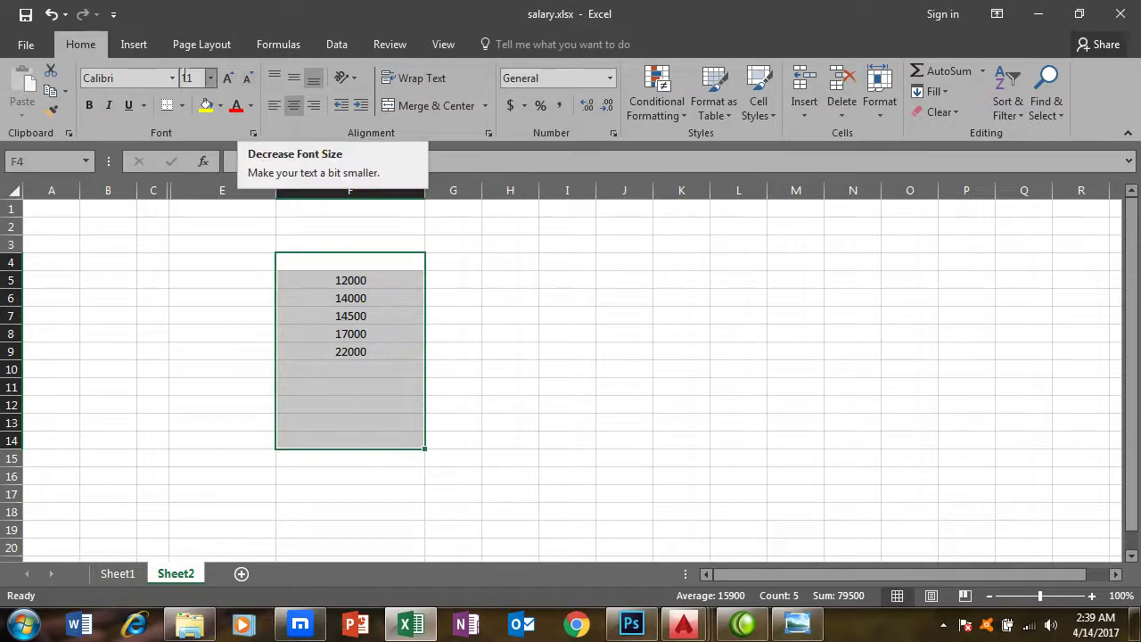
{"action": "left_click", "coordinate": [228, 79]}
{"action": "left_click", "coordinate": [228, 79]}
{"action": "left_click", "coordinate": [228, 79]}
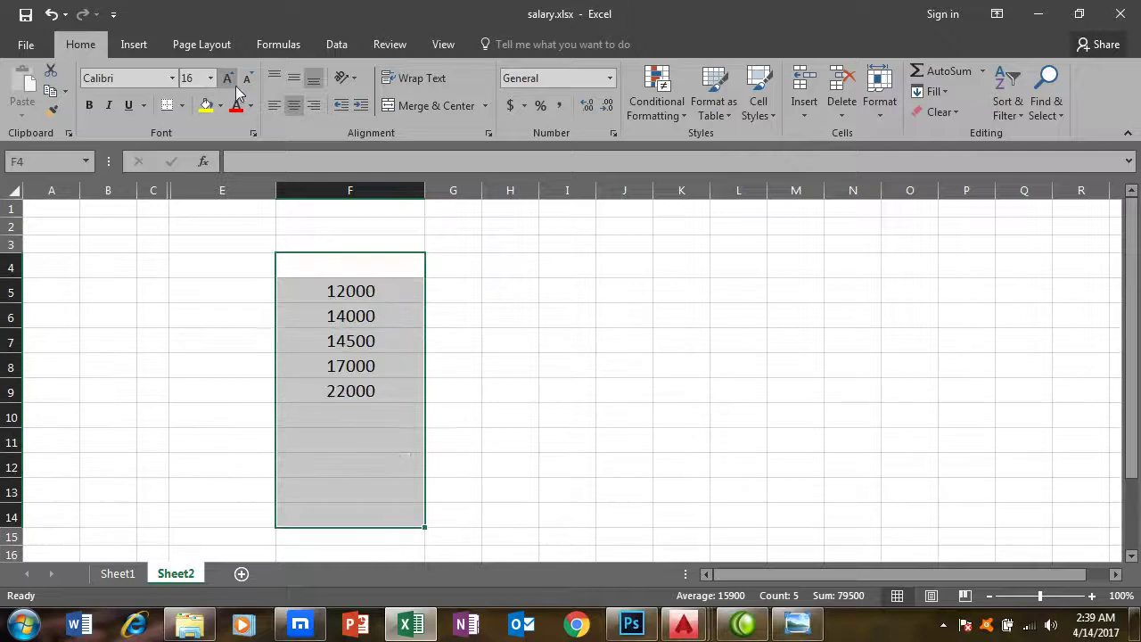
{"action": "left_click", "coordinate": [217, 284]}
{"action": "left_click_drag", "start_coordinate": [323, 291], "coordinate": [325, 418]}
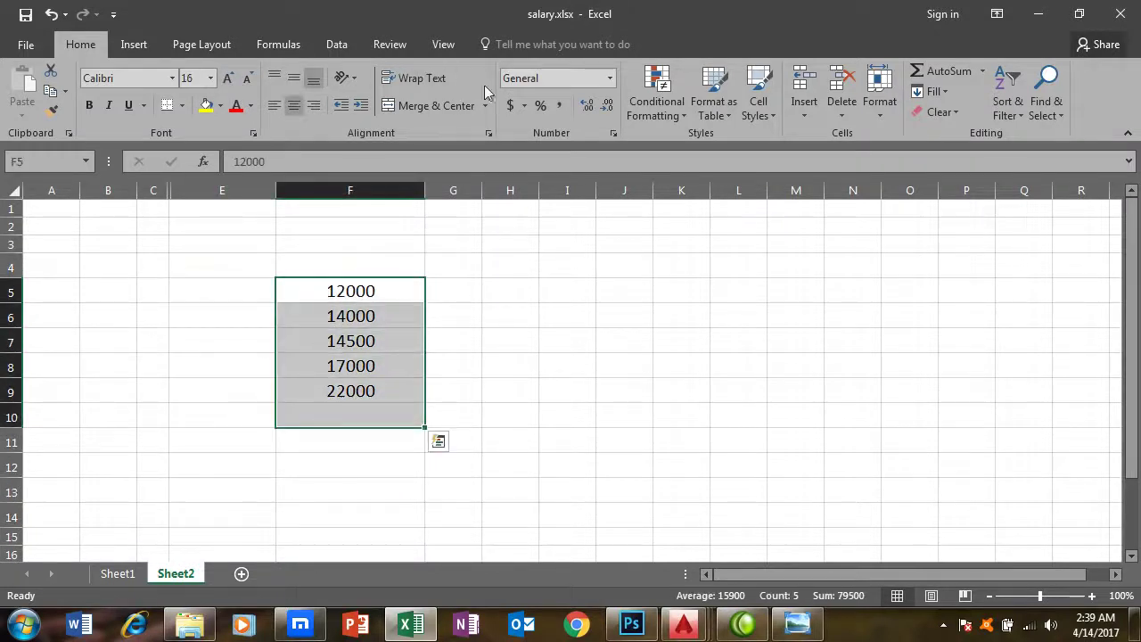
{"action": "left_click", "coordinate": [610, 78]}
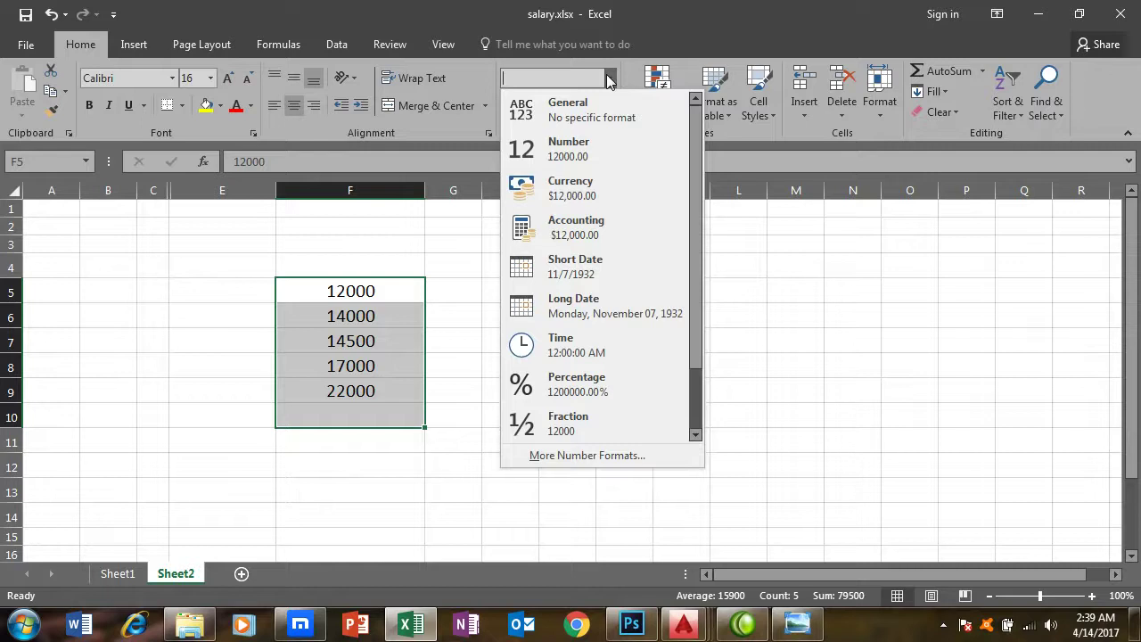
Briefly apply Short Date to the salaries, then set F5:F9 back to General
{"action": "left_click", "coordinate": [552, 270]}
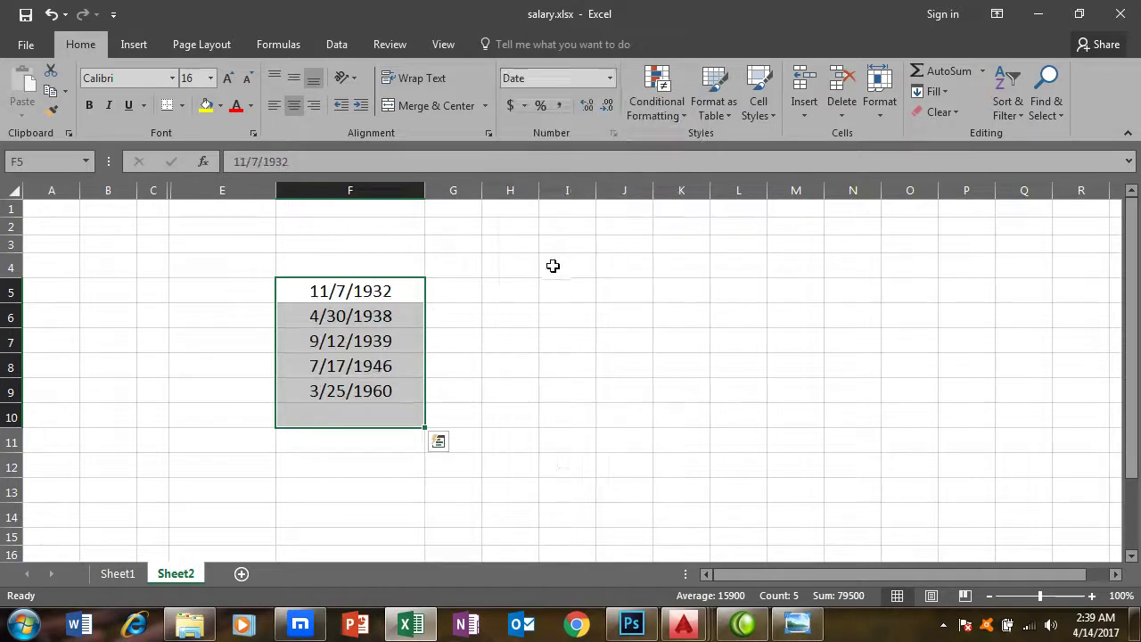
{"action": "left_click", "coordinate": [226, 316]}
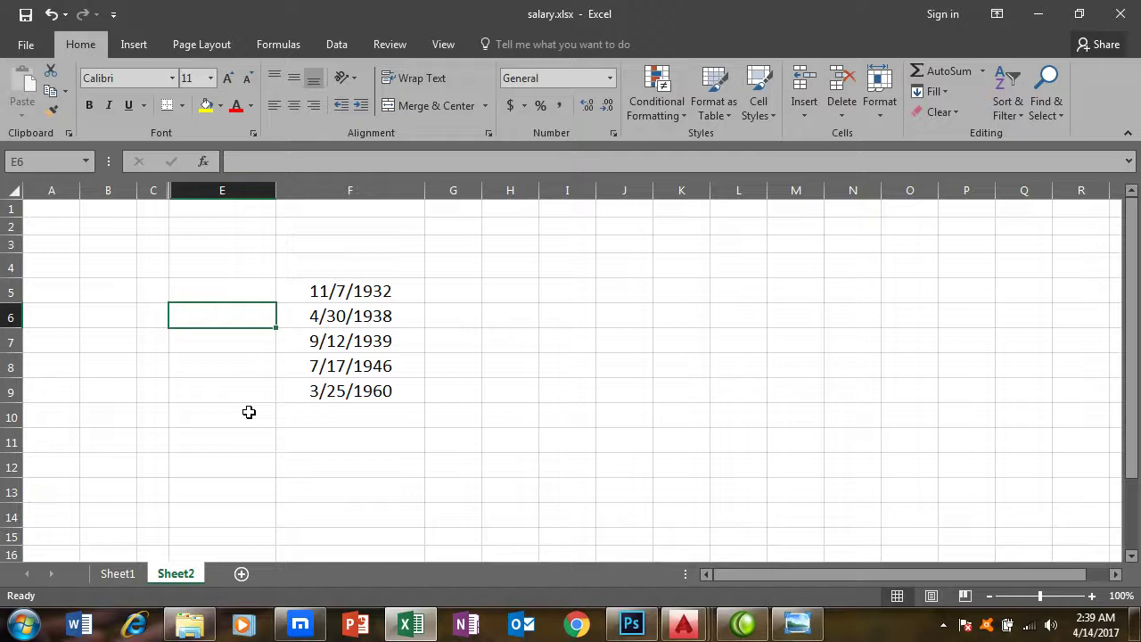
{"action": "left_click_drag", "start_coordinate": [363, 291], "coordinate": [365, 492]}
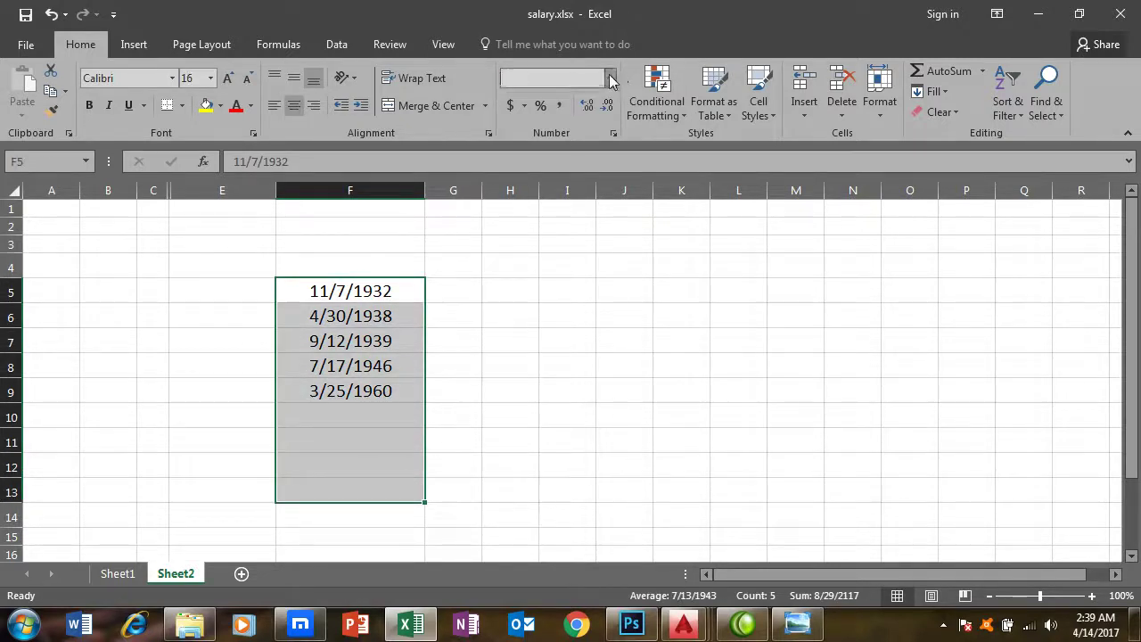
{"action": "left_click", "coordinate": [610, 78]}
{"action": "left_click", "coordinate": [610, 107]}
{"action": "left_click_drag", "start_coordinate": [108, 291], "coordinate": [160, 321]}
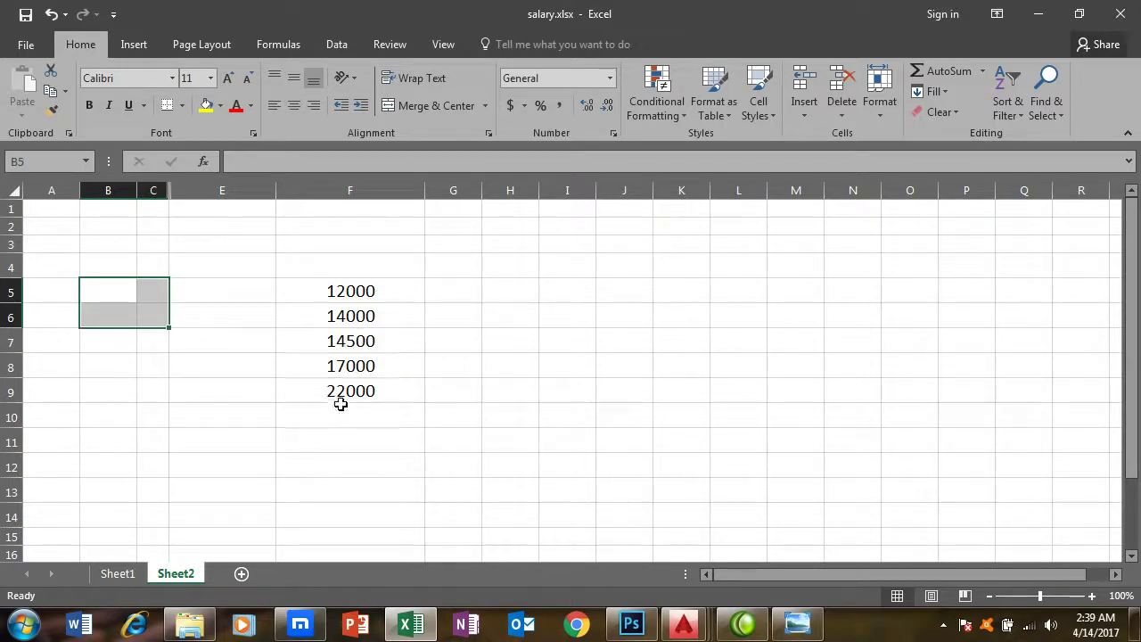
Apply the Accounting format to F5:F14, showing $12,000.00 through $22,000.00
{"action": "left_click", "coordinate": [610, 78]}
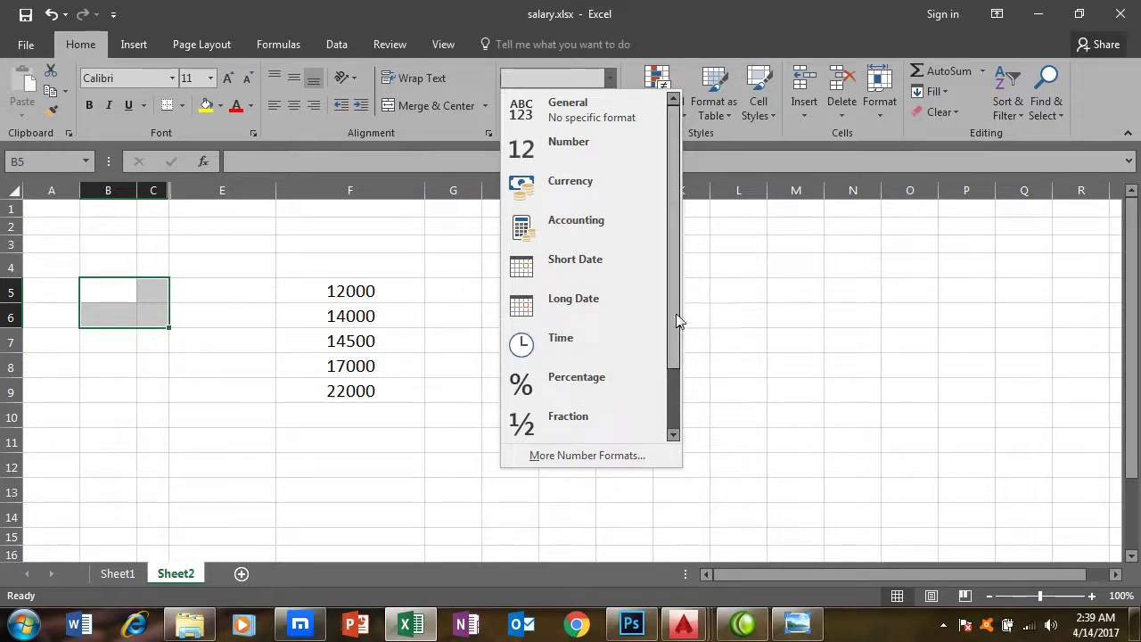
{"action": "mouse_move", "coordinate": [670, 306]}
{"action": "left_mouse_down"}
{"action": "mouse_move", "coordinate": [683, 360]}
{"action": "mouse_move", "coordinate": [680, 273]}
{"action": "left_mouse_up"}
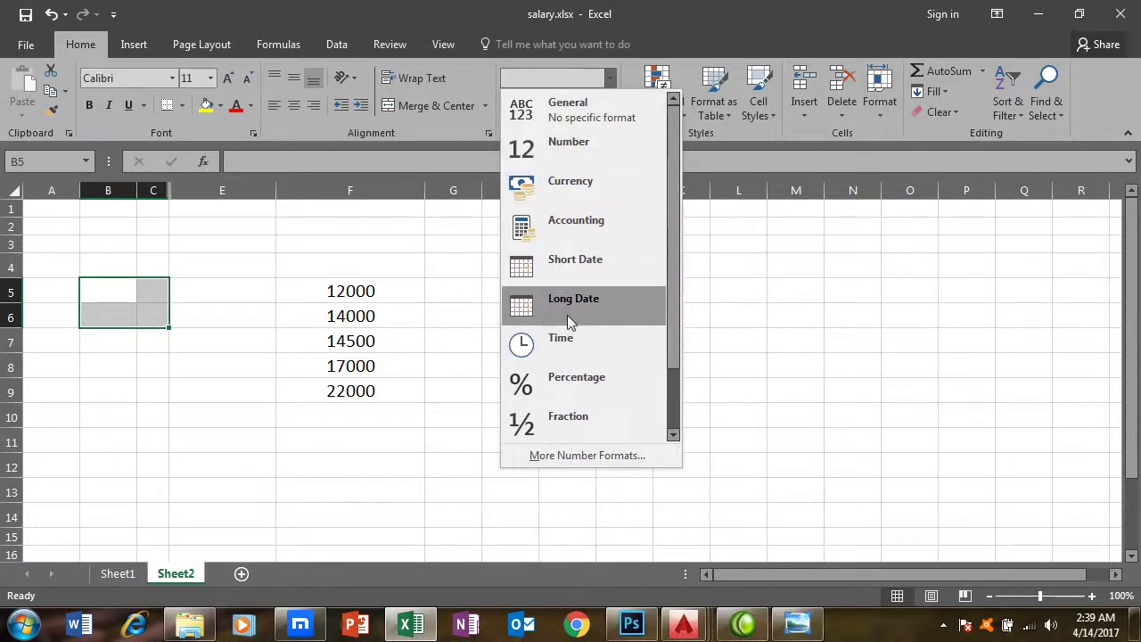
{"action": "left_click", "coordinate": [390, 307]}
{"action": "left_click_drag", "start_coordinate": [373, 292], "coordinate": [370, 517]}
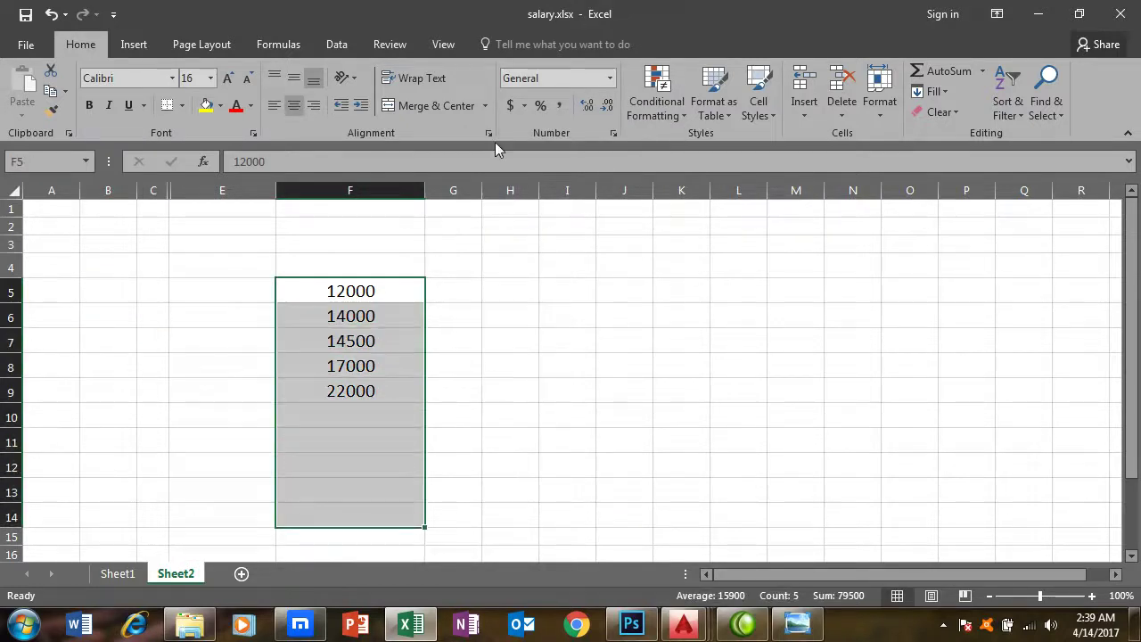
{"action": "left_click", "coordinate": [613, 78]}
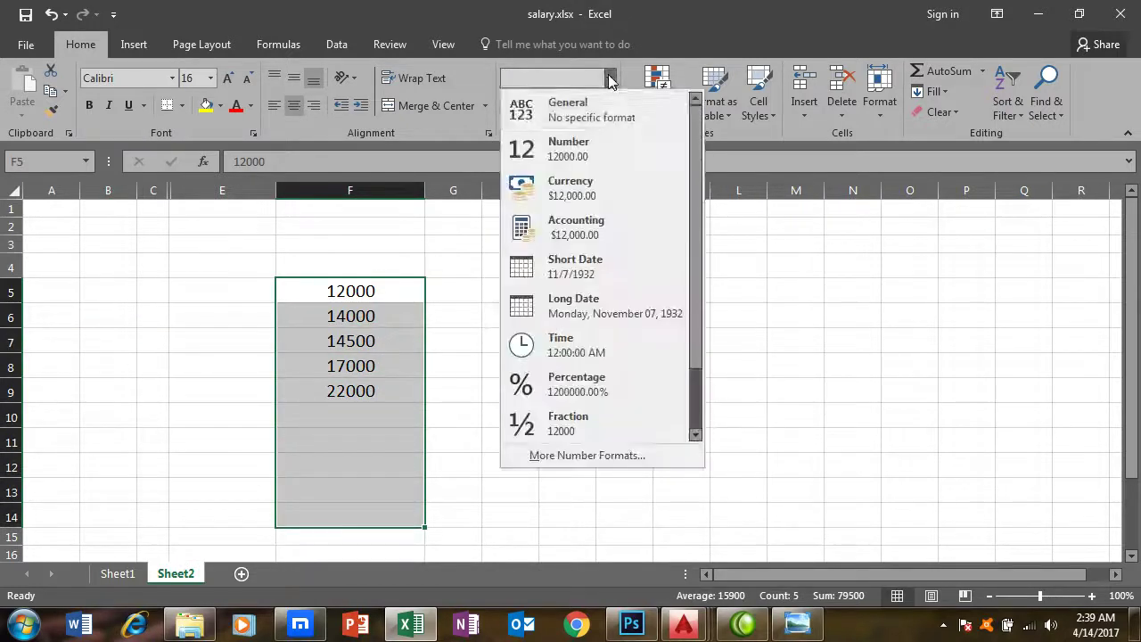
{"action": "left_click", "coordinate": [599, 228]}
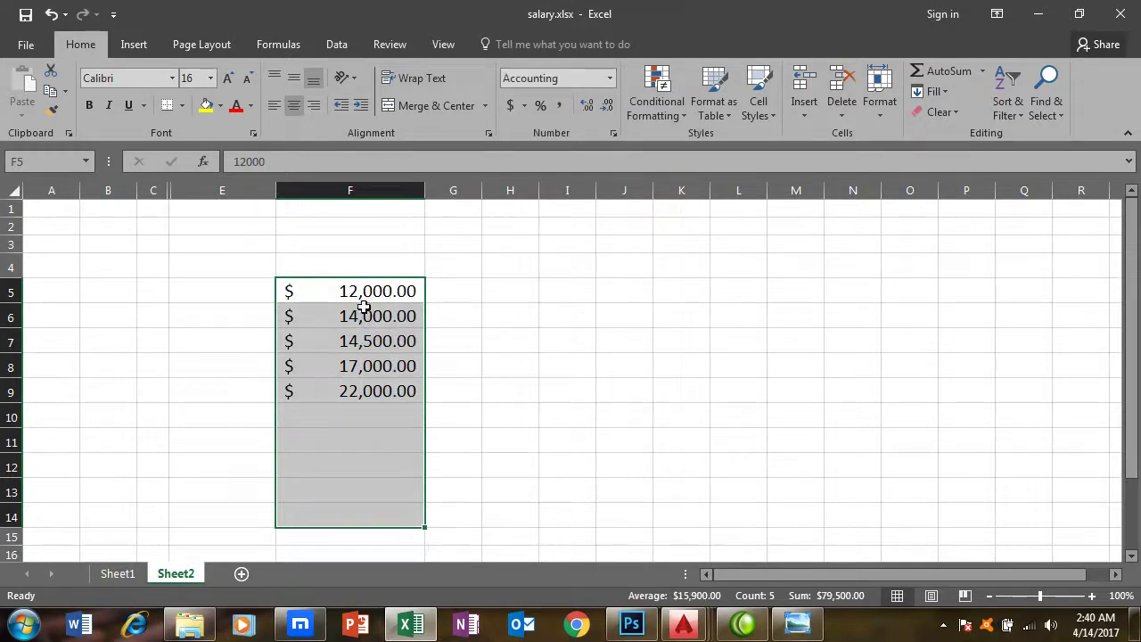
{"action": "left_click", "coordinate": [610, 78]}
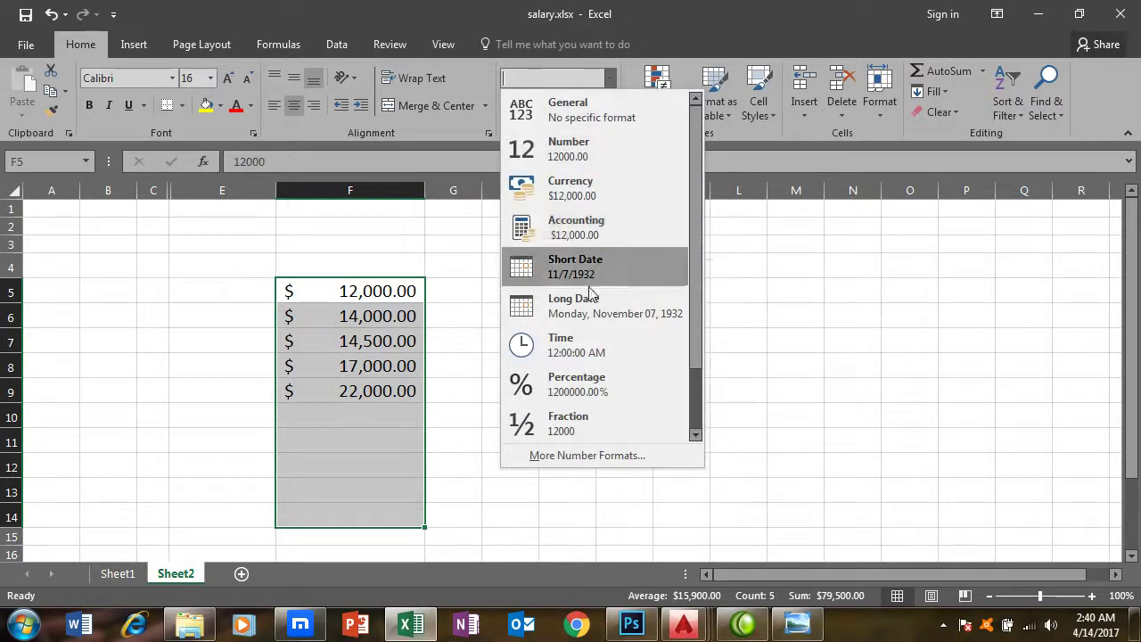
Try Percentage, then Scientific format on the salaries, and undo back to General
{"action": "left_click", "coordinate": [588, 393]}
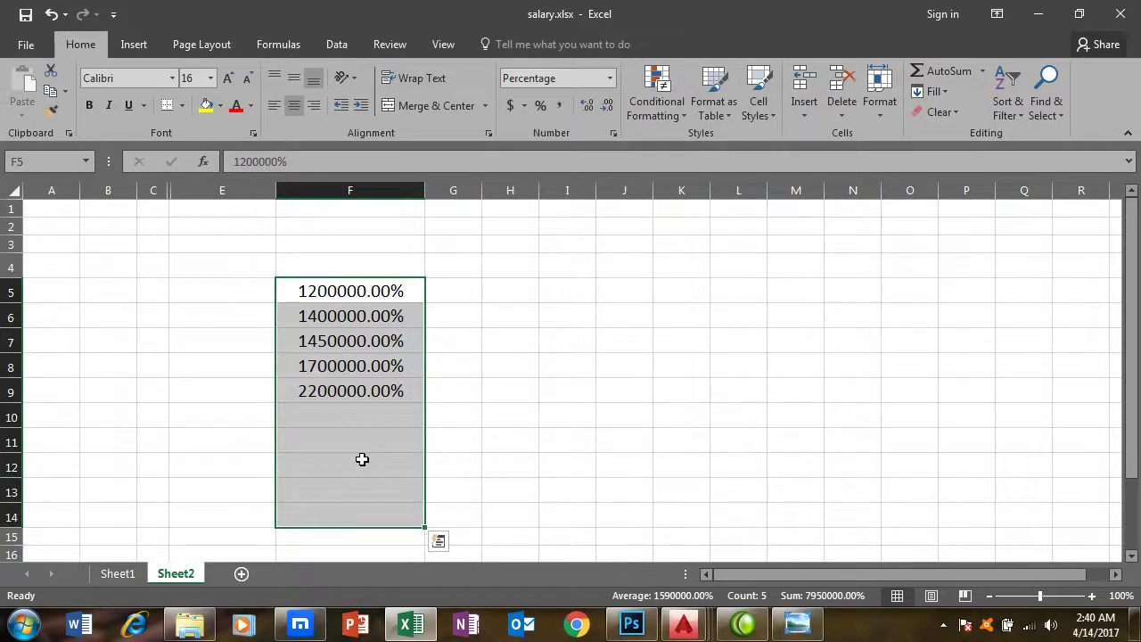
{"action": "left_click", "coordinate": [611, 79]}
{"action": "left_click_drag", "start_coordinate": [698, 345], "coordinate": [701, 419]}
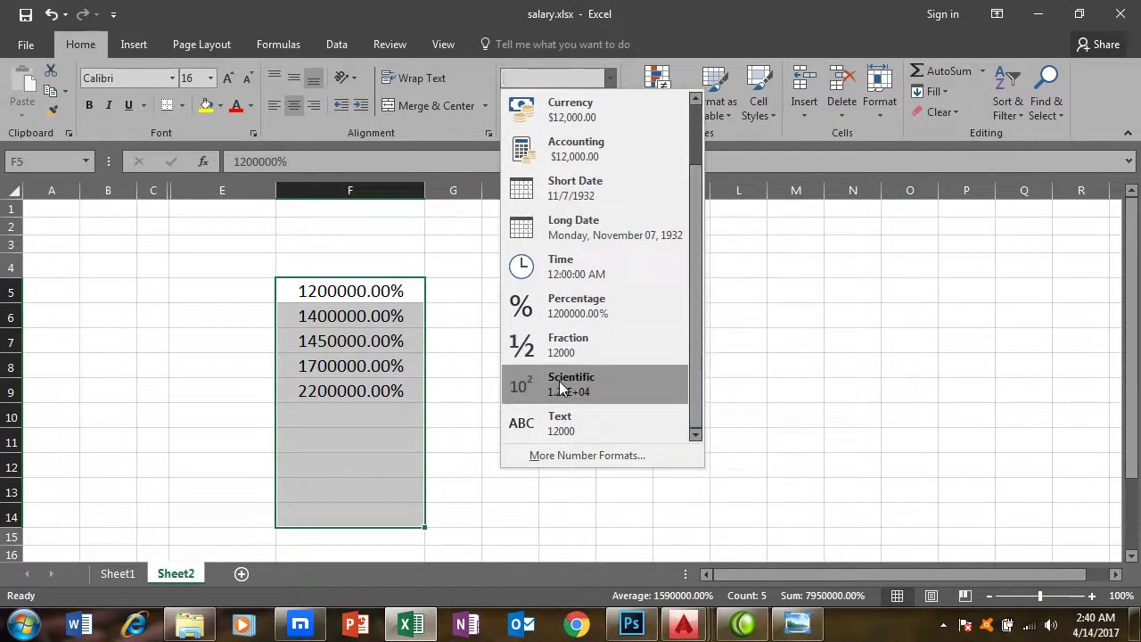
{"action": "left_click", "coordinate": [562, 386]}
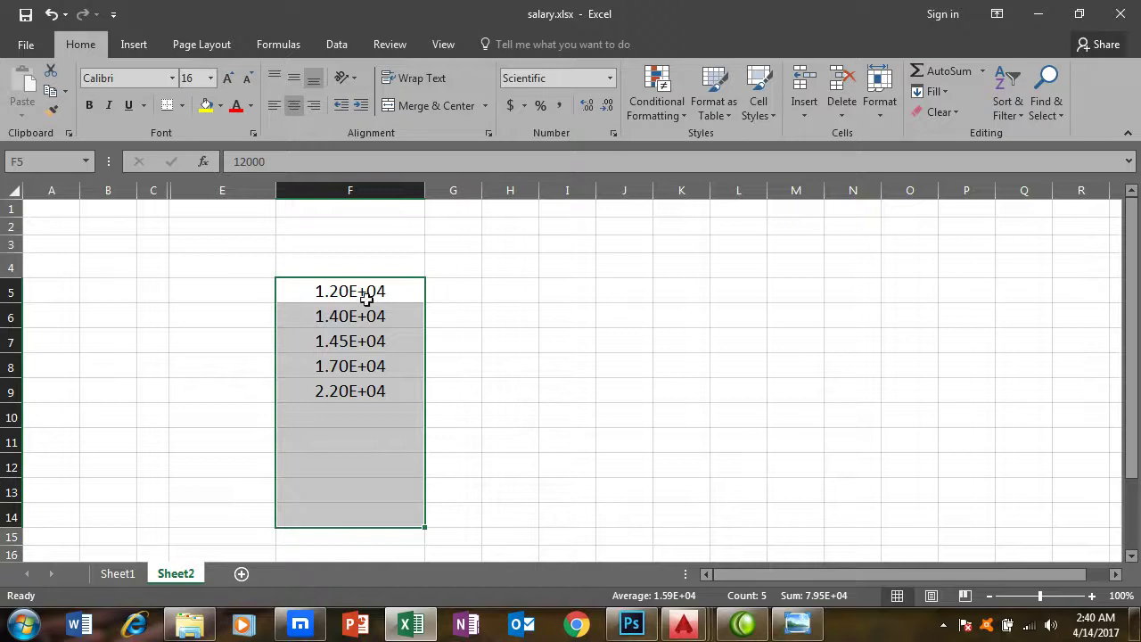
{"action": "key", "text": "ctrl+z"}
{"action": "key", "text": "ctrl+z"}
{"action": "key", "text": "ctrl+z"}
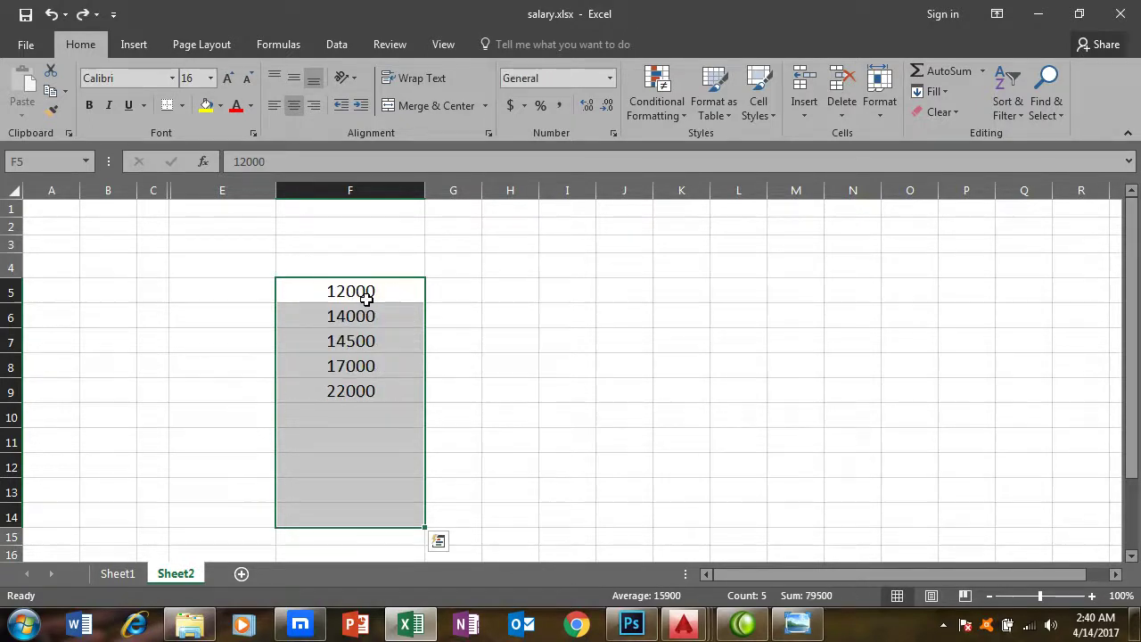
Widen column G and apply the Time format to cells F5:F11
{"action": "left_click", "coordinate": [610, 79]}
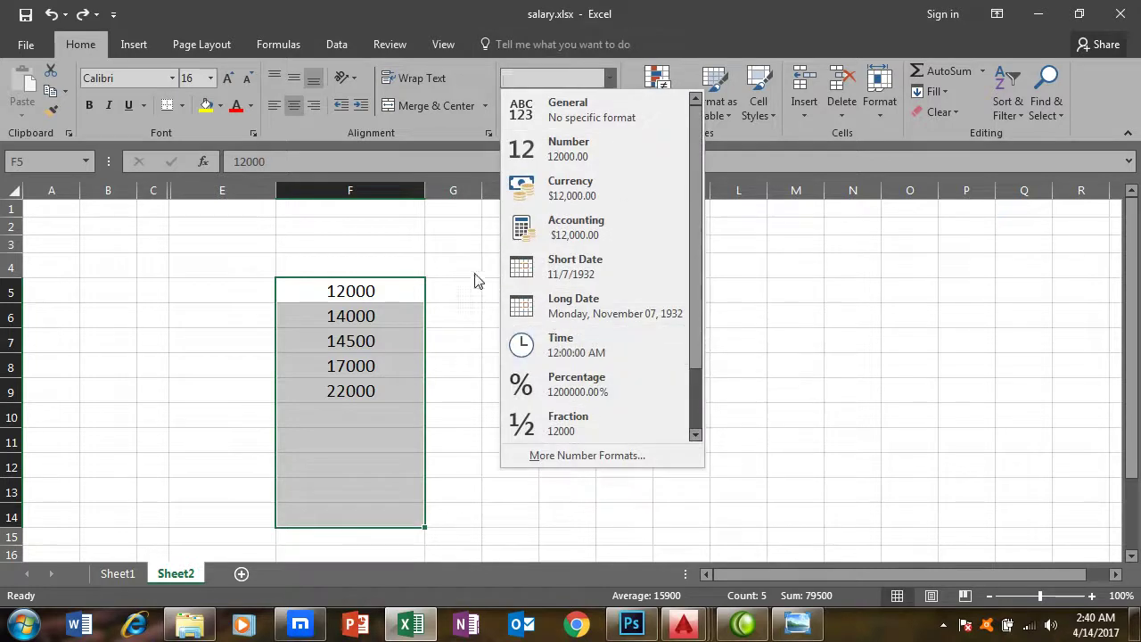
{"action": "left_click", "coordinate": [463, 294]}
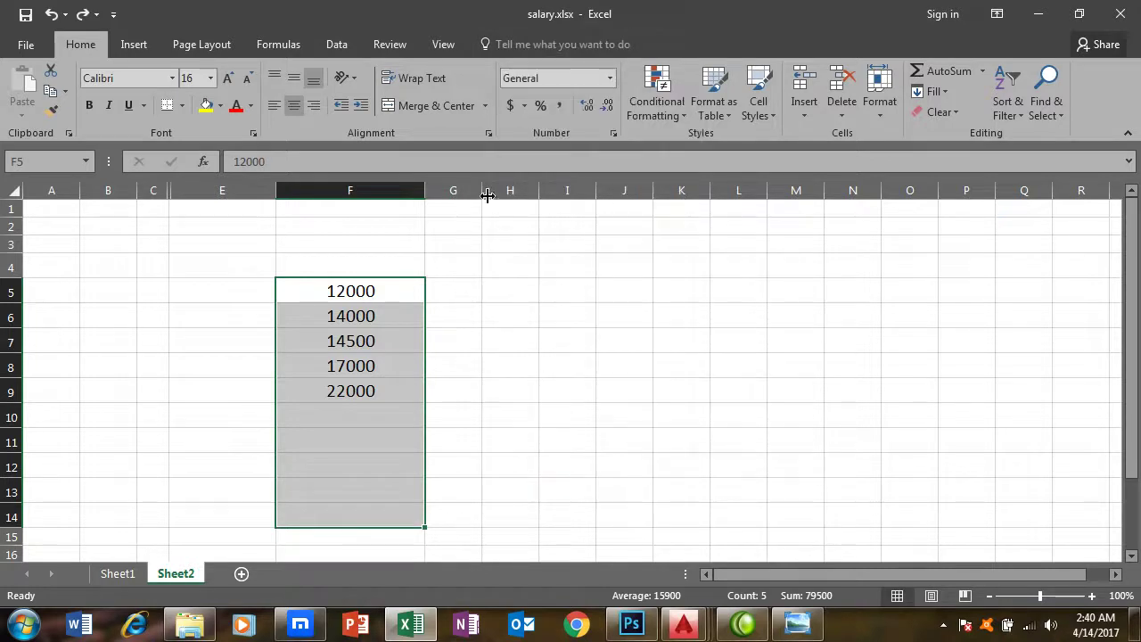
{"action": "left_click_drag", "start_coordinate": [484, 190], "coordinate": [520, 191]}
{"action": "left_click", "coordinate": [357, 439]}
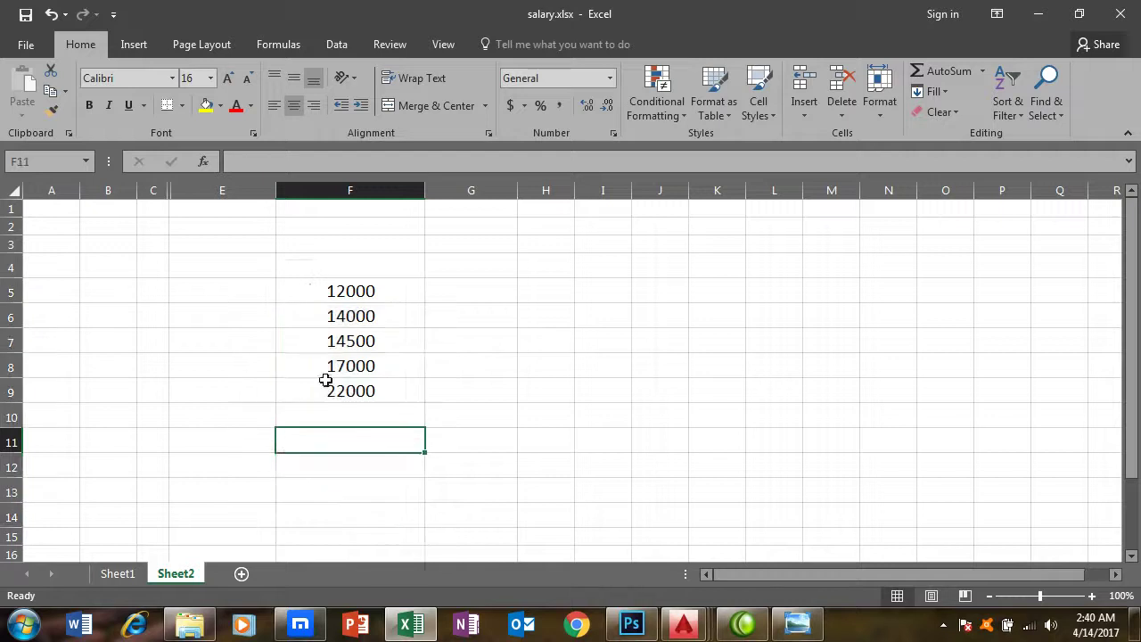
{"action": "key", "text": "Up"}
{"action": "left_click_drag", "start_coordinate": [330, 285], "coordinate": [343, 441]}
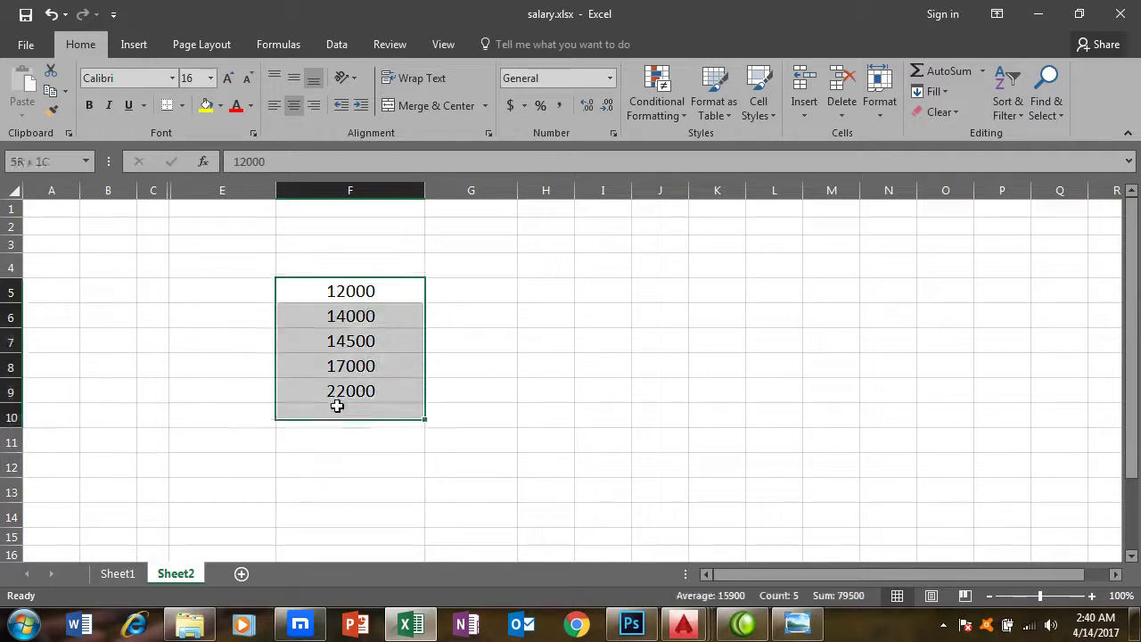
{"action": "left_click", "coordinate": [608, 80]}
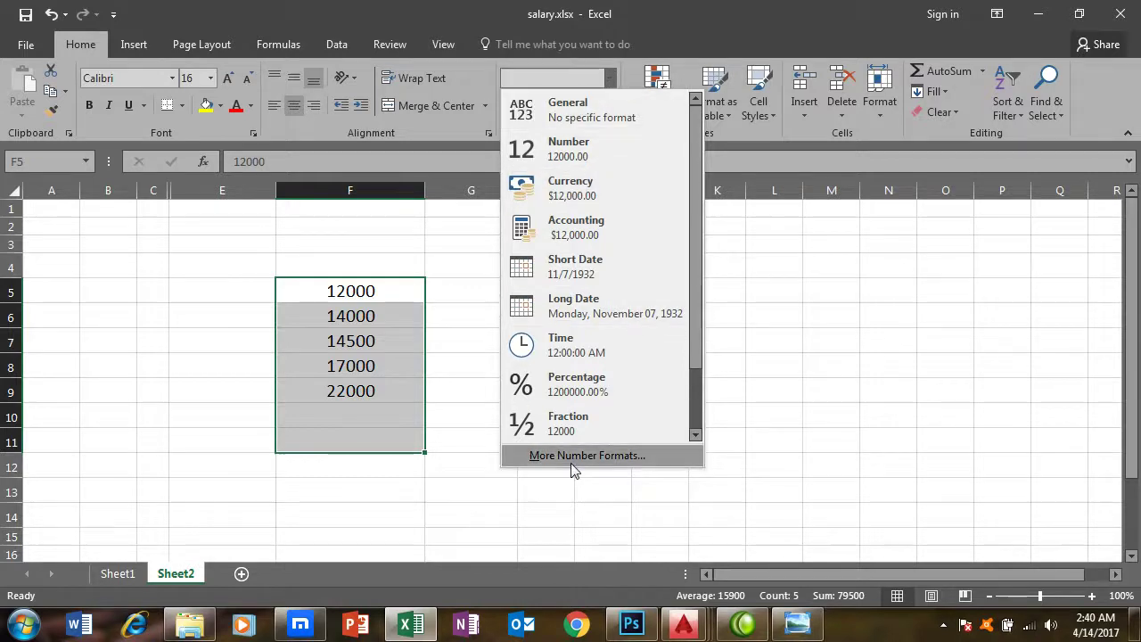
{"action": "left_click", "coordinate": [581, 350]}
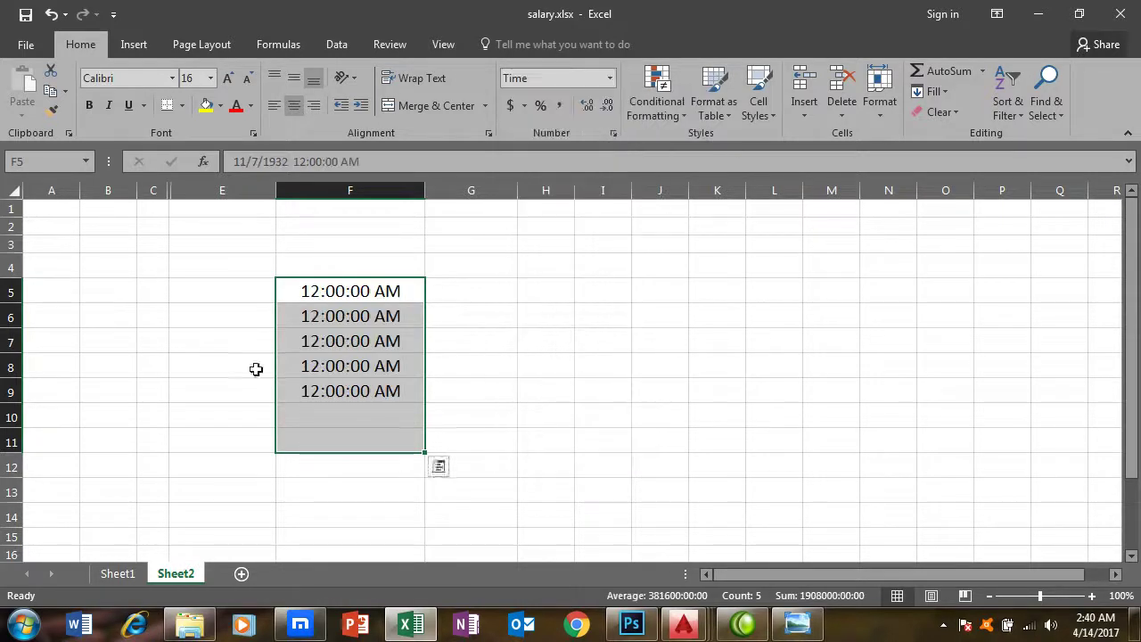
{"action": "left_click", "coordinate": [254, 343]}
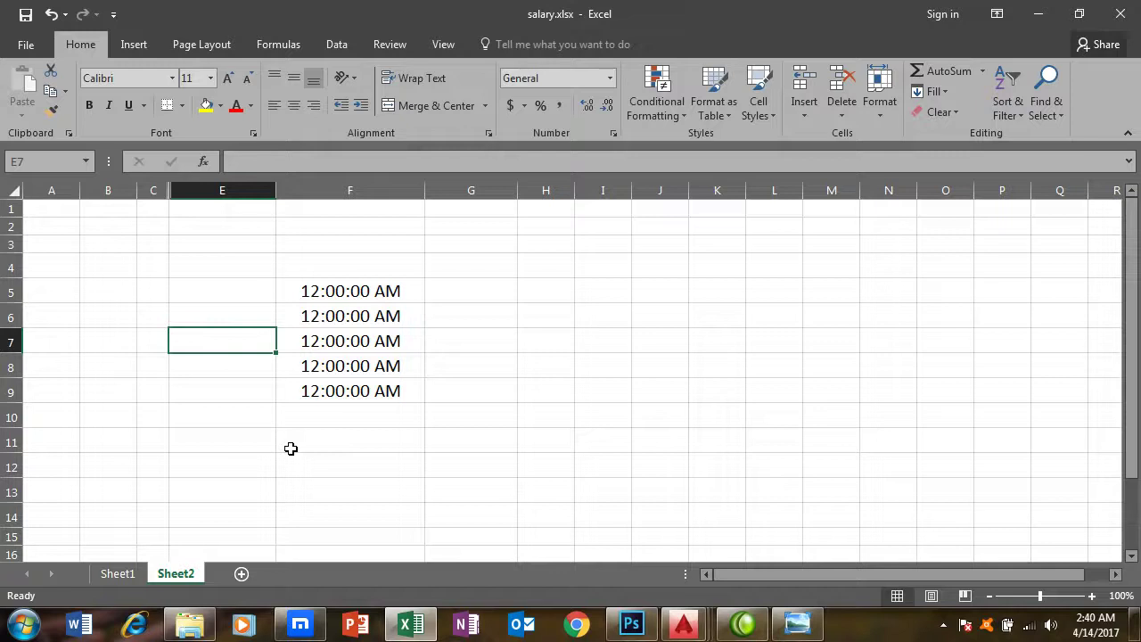
Enter 12300 in F10 so F5:F10 all display 12:00:00 AM
{"action": "left_click_drag", "start_coordinate": [356, 290], "coordinate": [365, 517]}
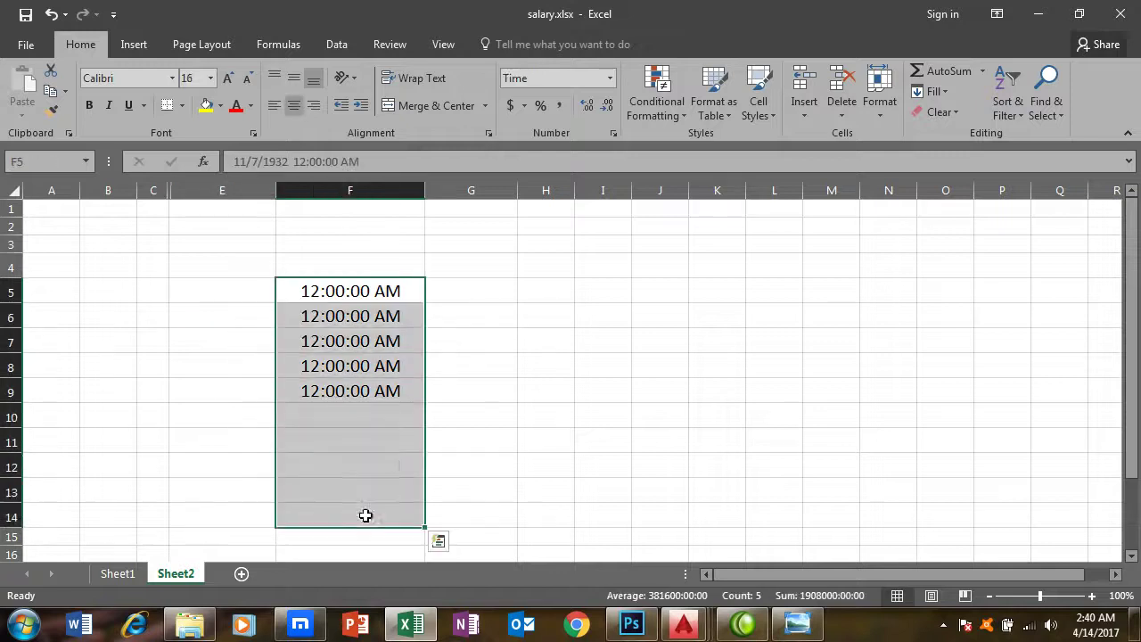
{"action": "left_click", "coordinate": [316, 458]}
{"action": "left_click", "coordinate": [339, 418]}
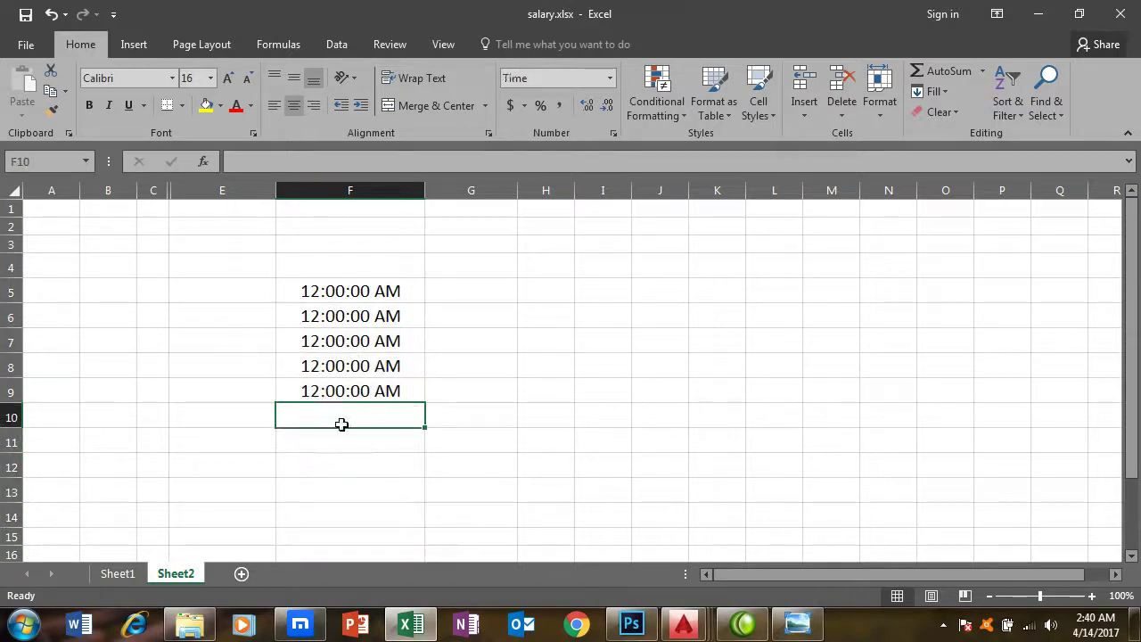
{"action": "type", "text": "12300"}
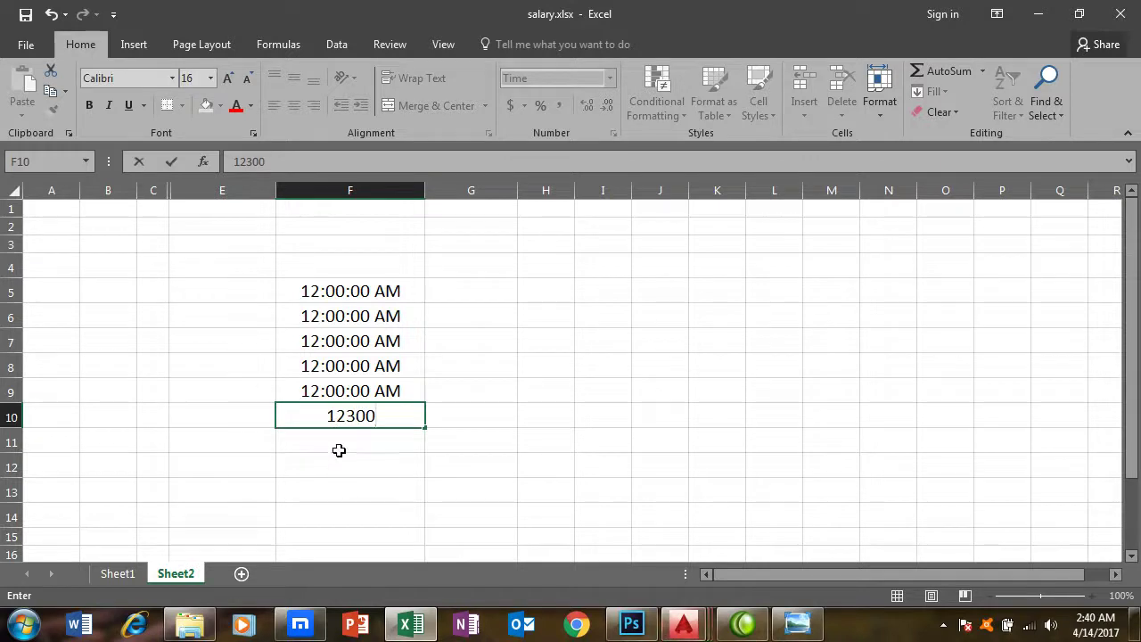
{"action": "key", "text": "Return"}
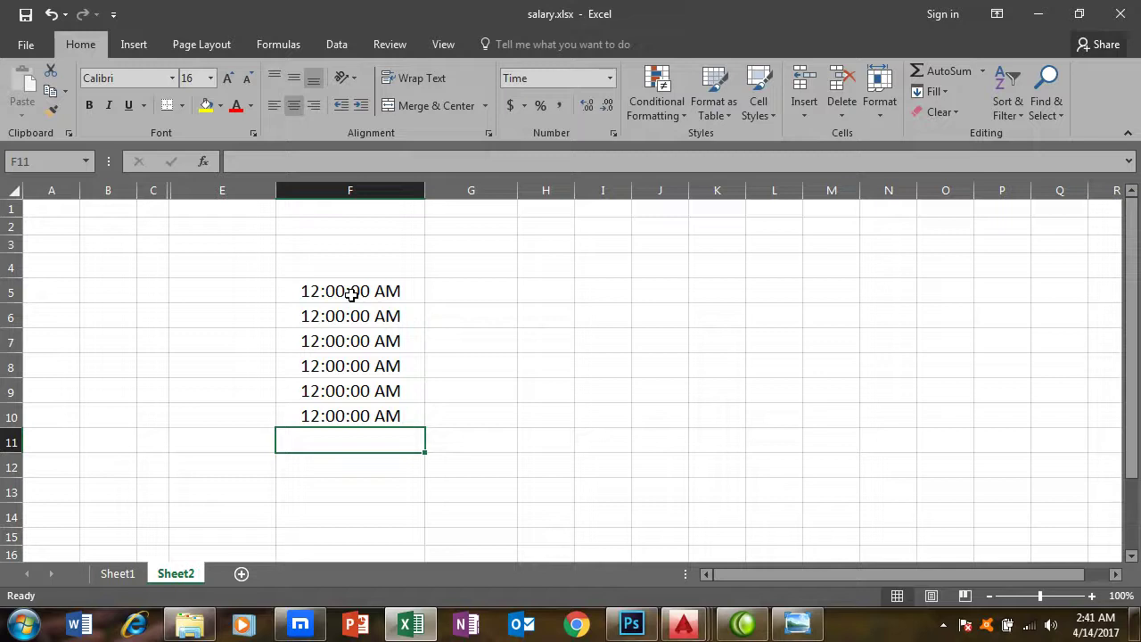
{"action": "left_click_drag", "start_coordinate": [303, 282], "coordinate": [306, 412]}
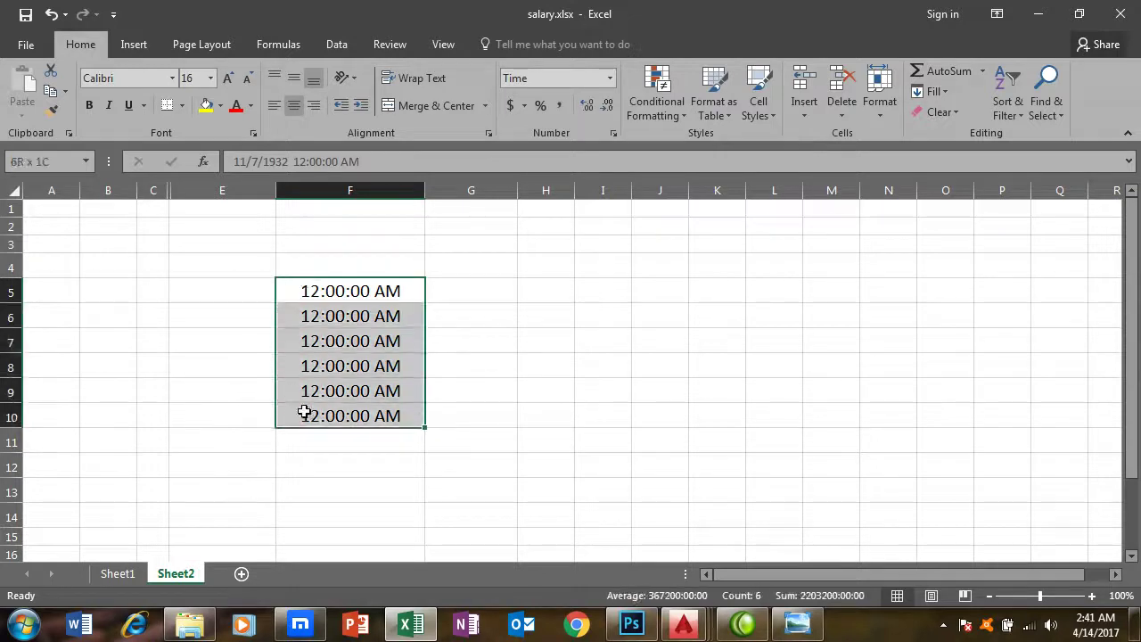
Try the two-decimal Number format on F5:F9, widen column F, then revert to General
{"action": "left_click", "coordinate": [611, 79]}
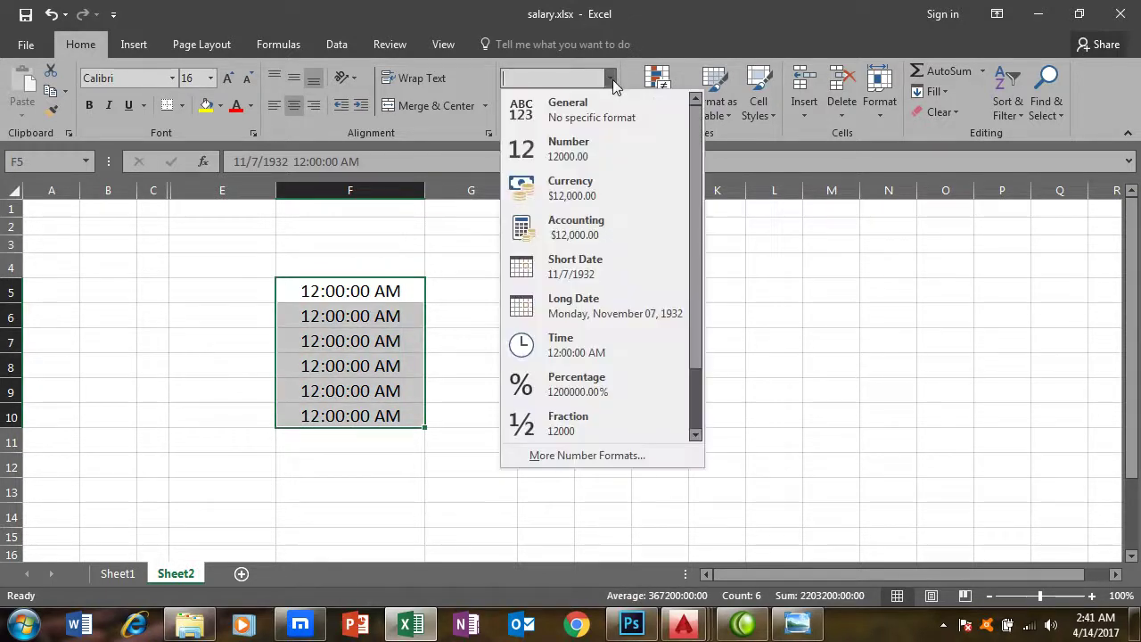
{"action": "left_click", "coordinate": [568, 107]}
{"action": "left_click", "coordinate": [283, 456]}
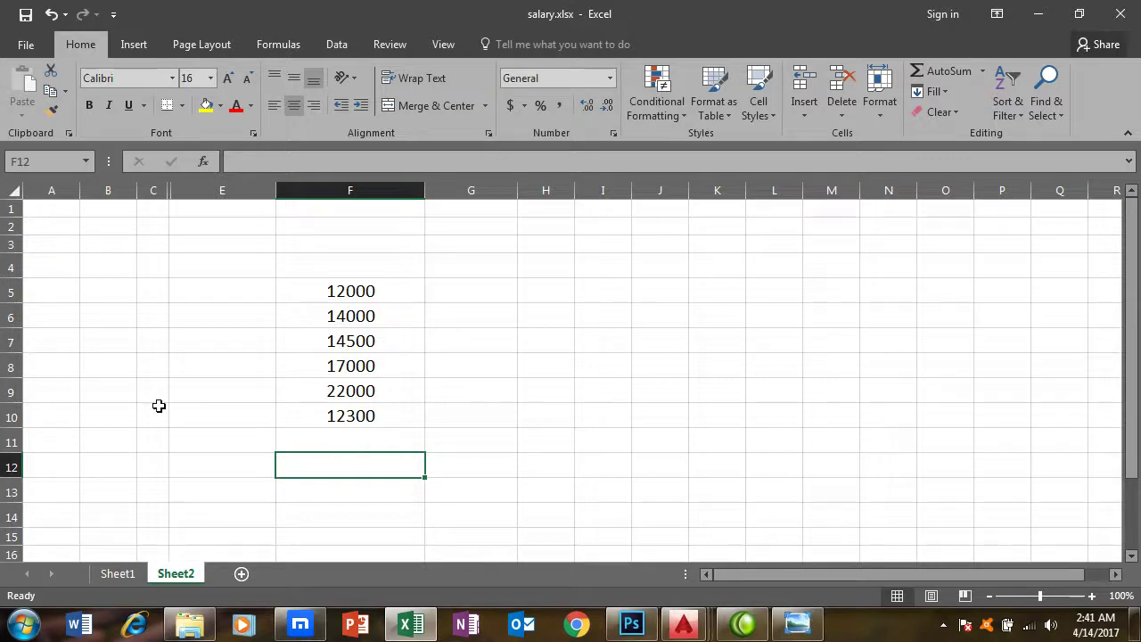
{"action": "left_click_drag", "start_coordinate": [332, 283], "coordinate": [348, 392]}
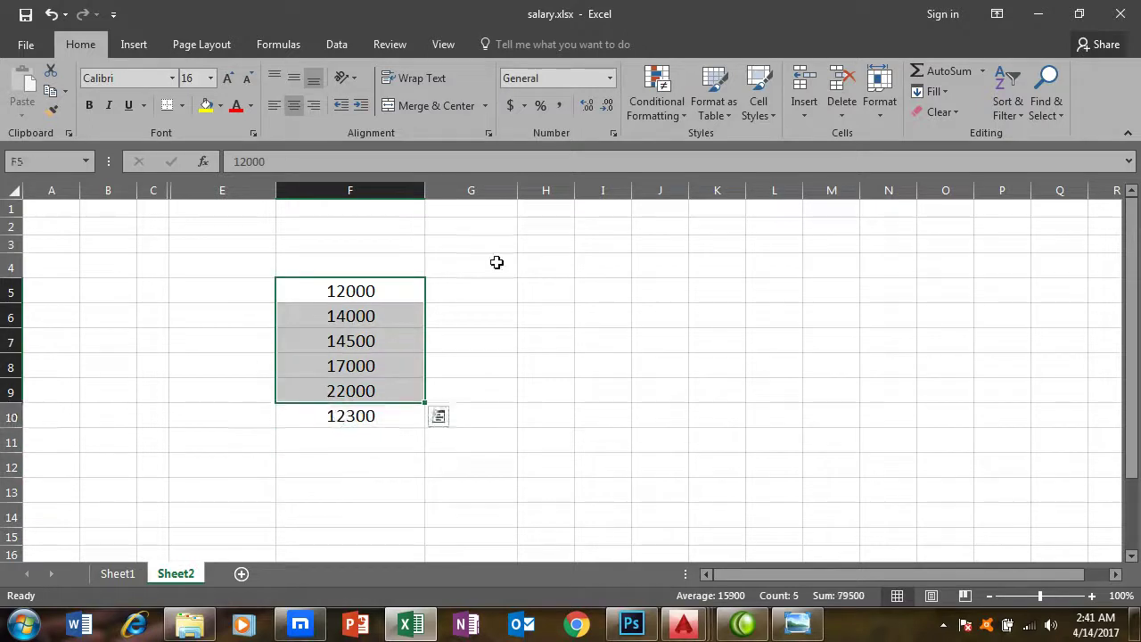
{"action": "left_click", "coordinate": [609, 83]}
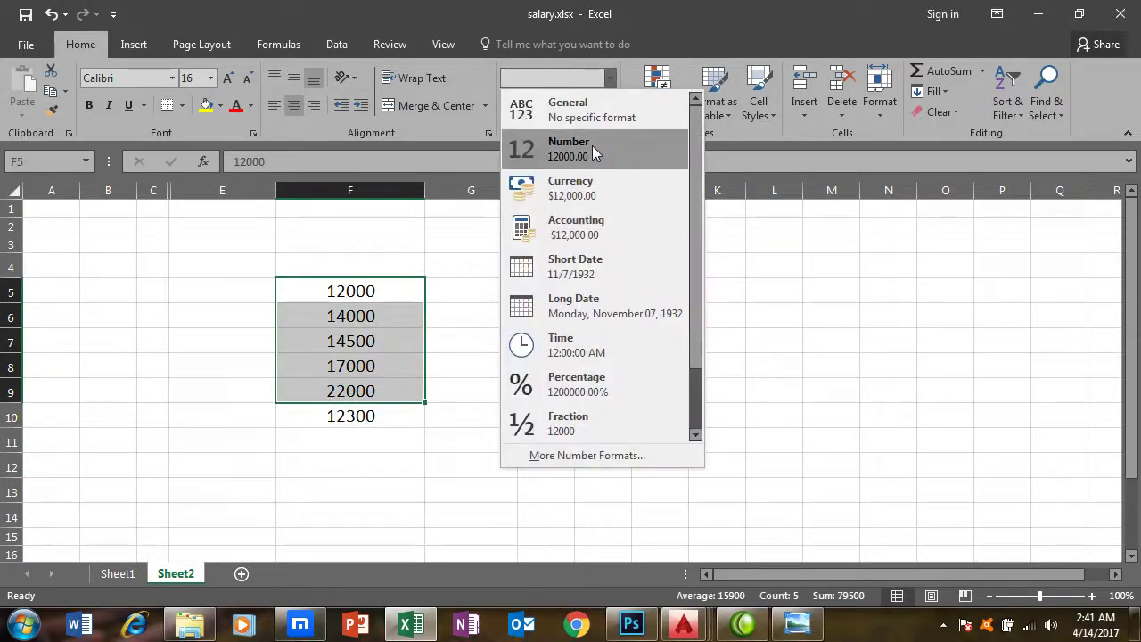
{"action": "left_click", "coordinate": [593, 151]}
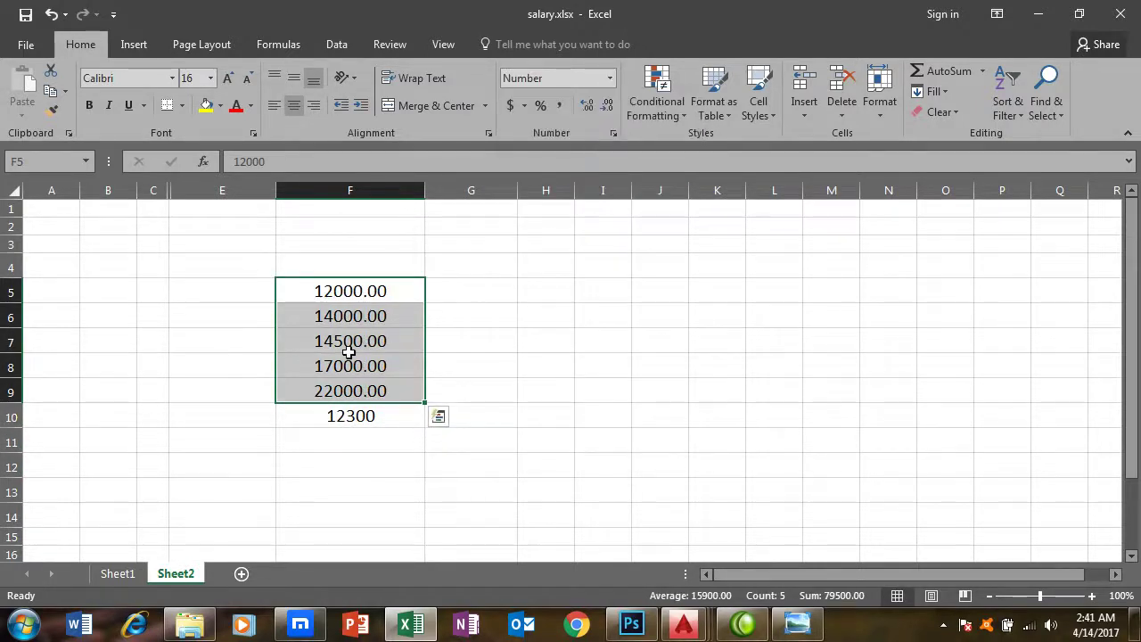
{"action": "left_click_drag", "start_coordinate": [427, 182], "coordinate": [454, 192]}
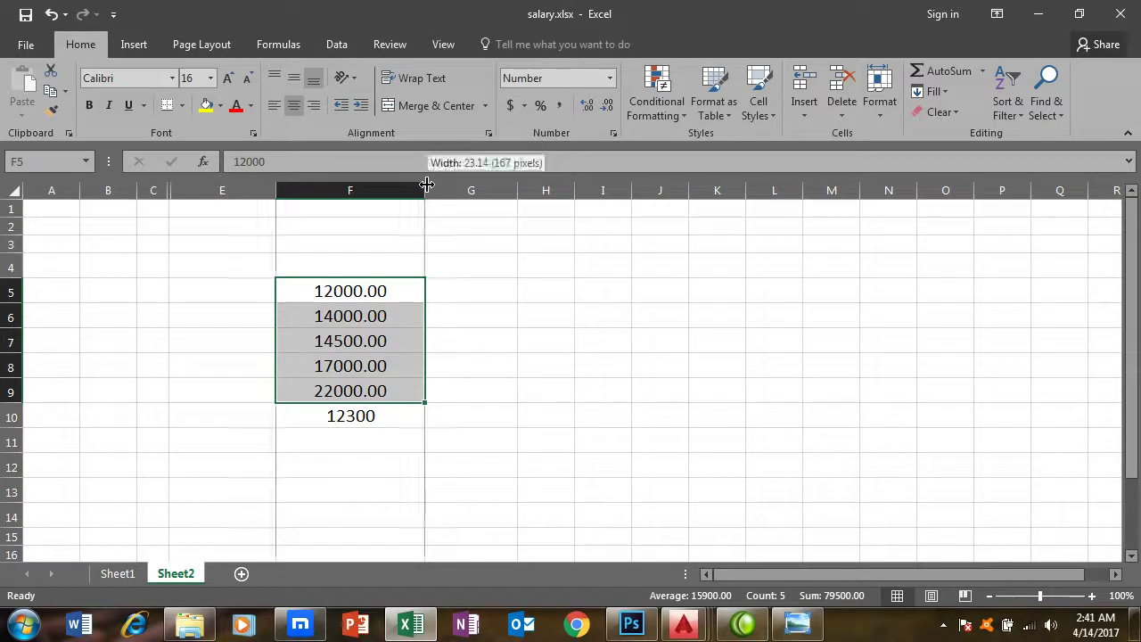
{"action": "left_click", "coordinate": [610, 78]}
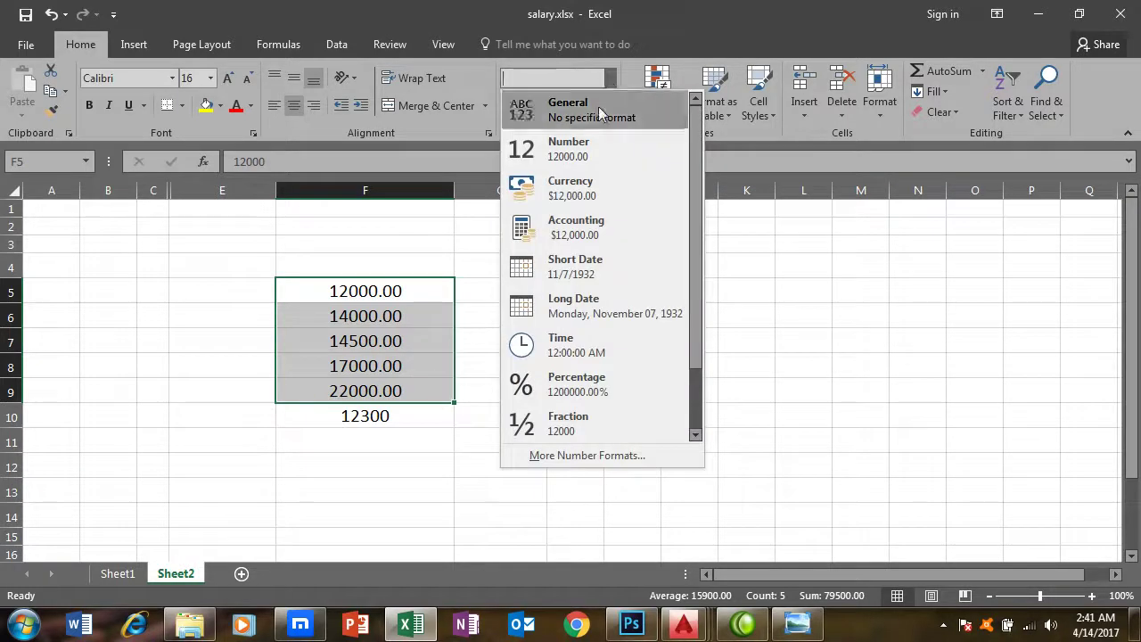
{"action": "left_click", "coordinate": [598, 106]}
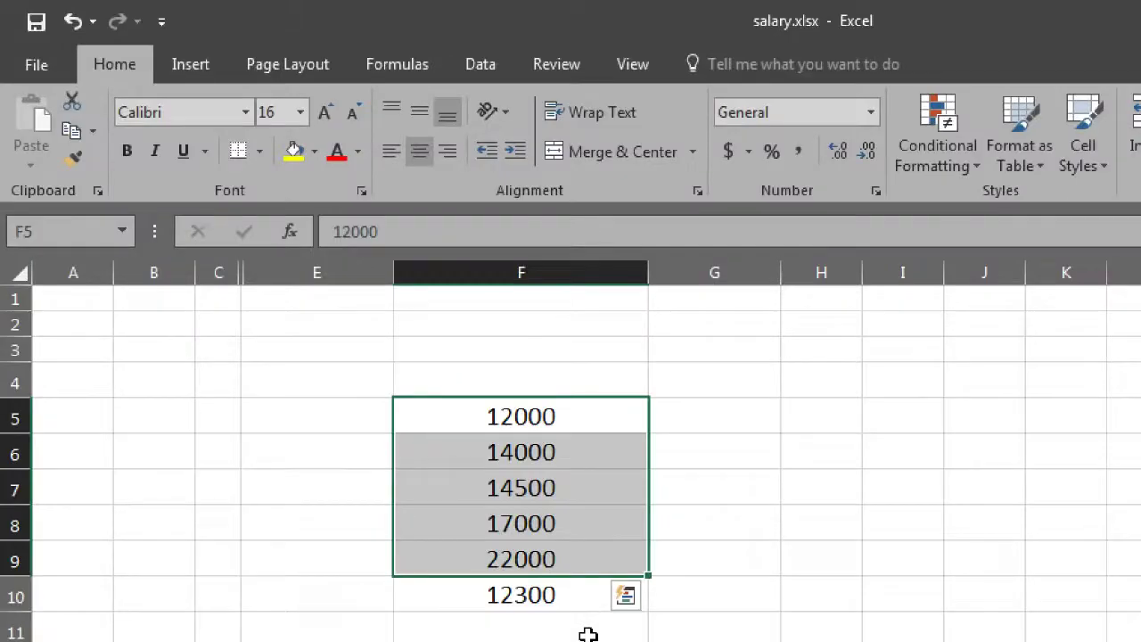
Apply the dollar Accounting format to the salaries in F5:F10
{"action": "key", "text": "ctrl+q"}
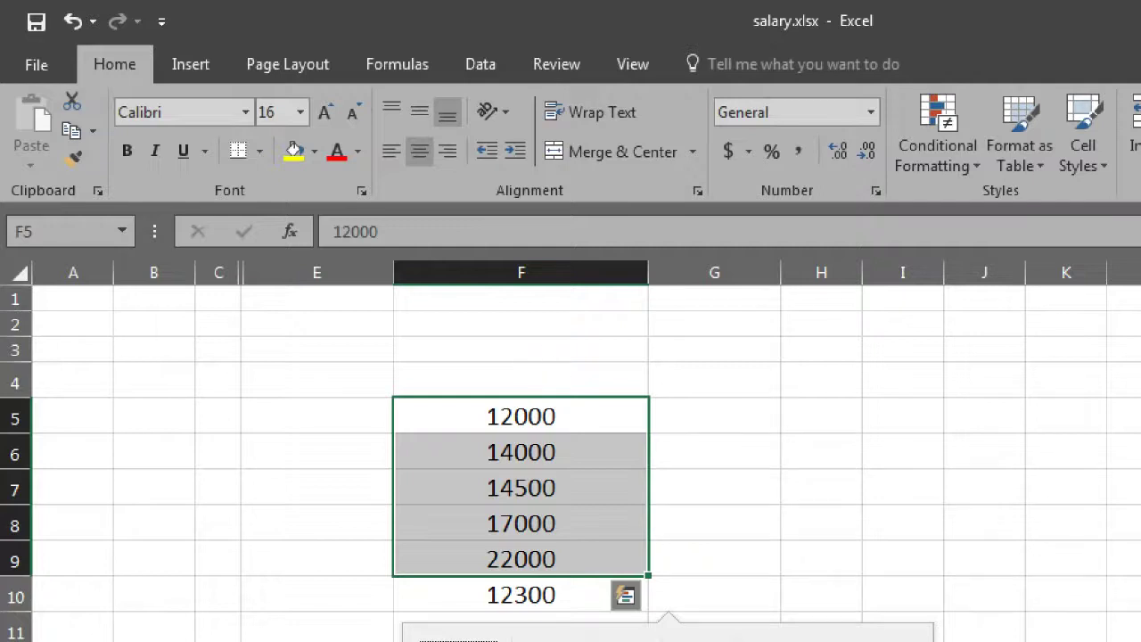
{"action": "key", "text": "Escape"}
{"action": "scroll", "coordinate": [767, 401], "scroll_direction": "down", "scroll_amount": 1}
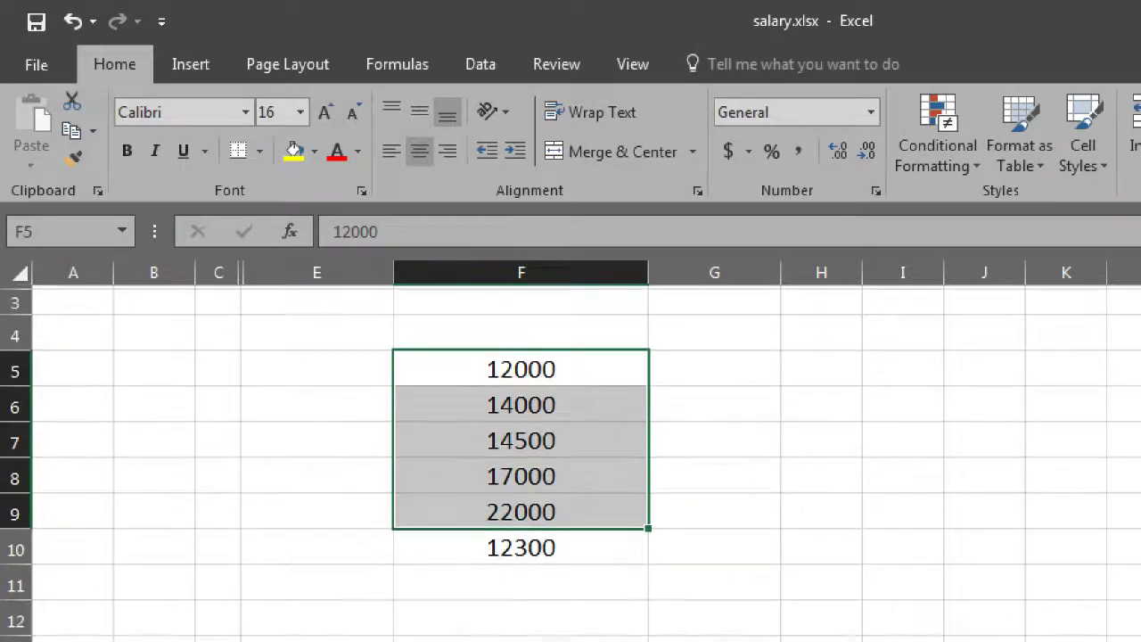
{"action": "left_click", "coordinate": [749, 151]}
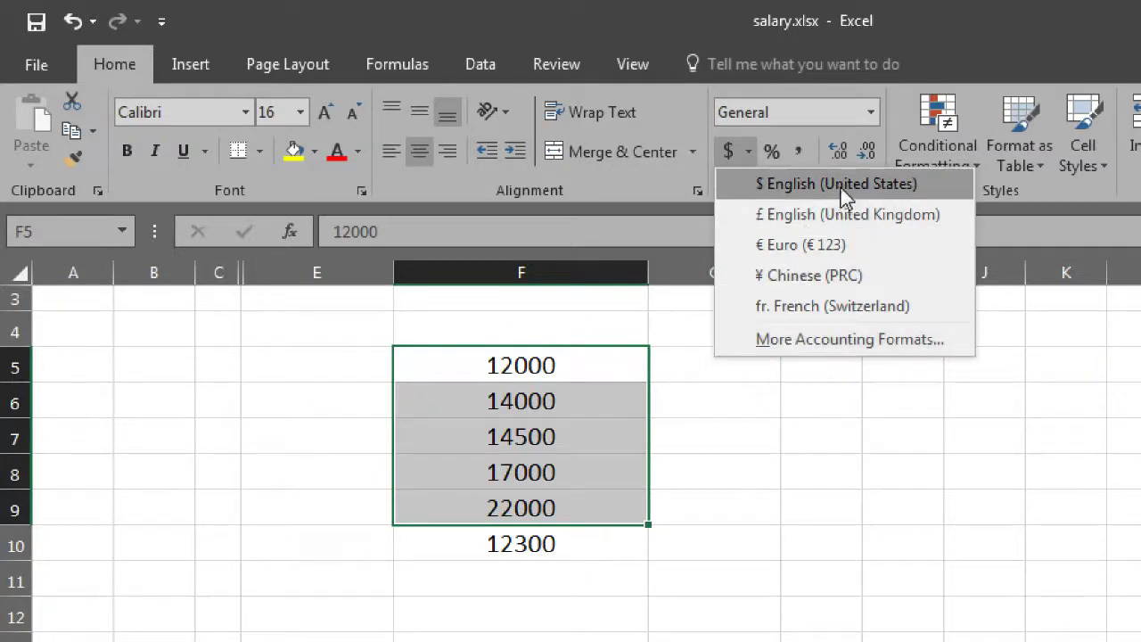
{"action": "left_click", "coordinate": [711, 508]}
{"action": "left_click_drag", "start_coordinate": [486, 364], "coordinate": [484, 535]}
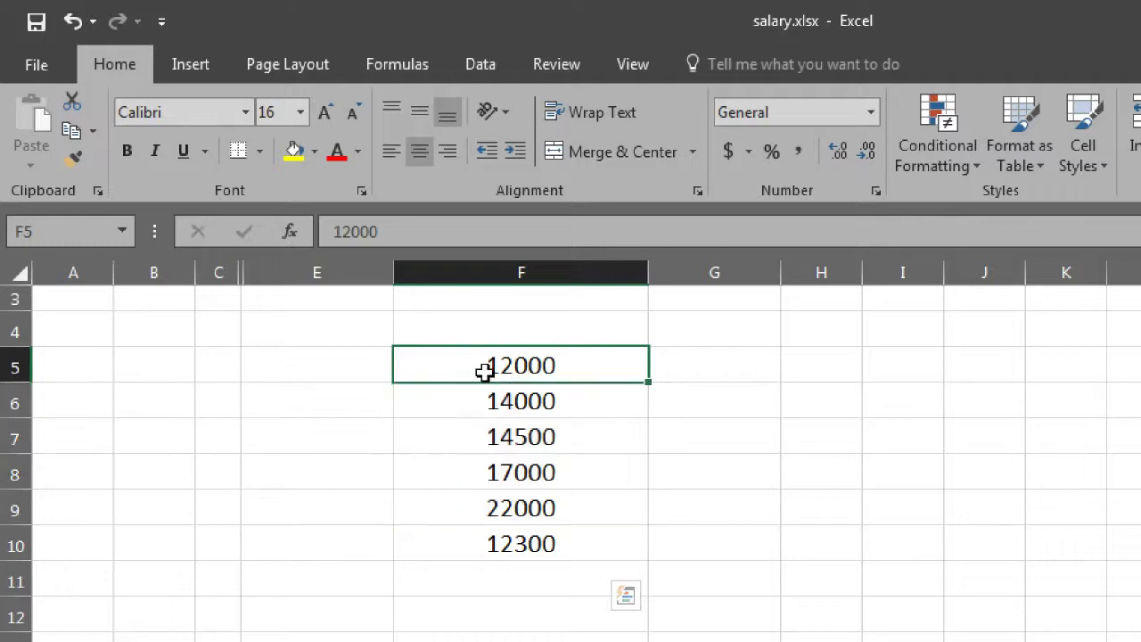
{"action": "left_click", "coordinate": [747, 152]}
{"action": "left_click", "coordinate": [755, 187]}
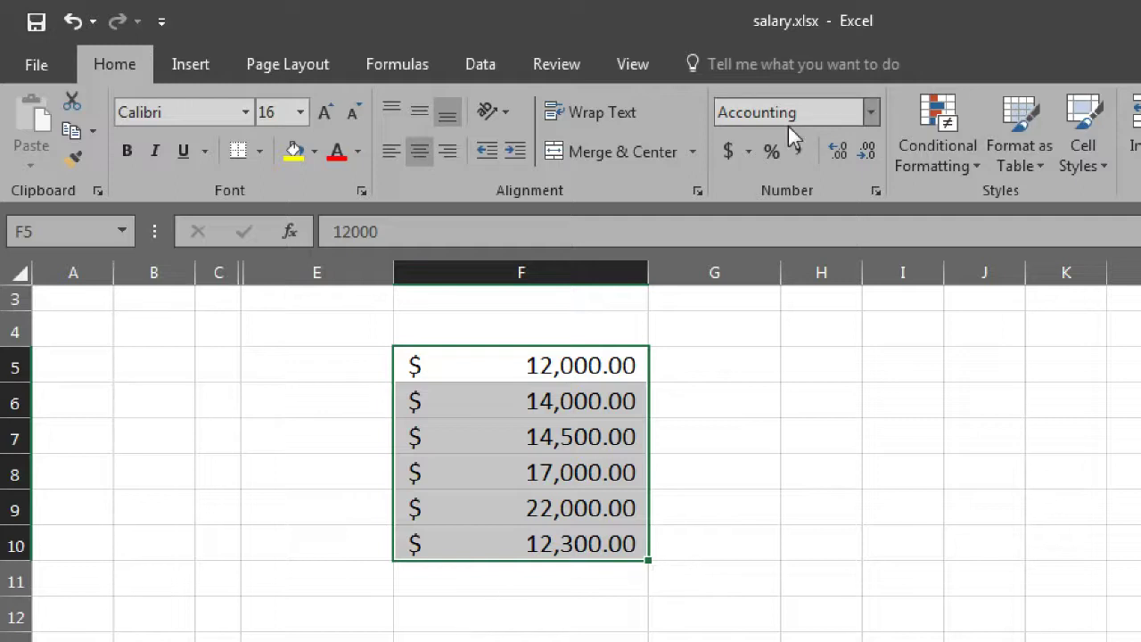
Switch through pound, euro and Swiss franc accounting, view More Accounting Formats, then undo
{"action": "left_click", "coordinate": [747, 152]}
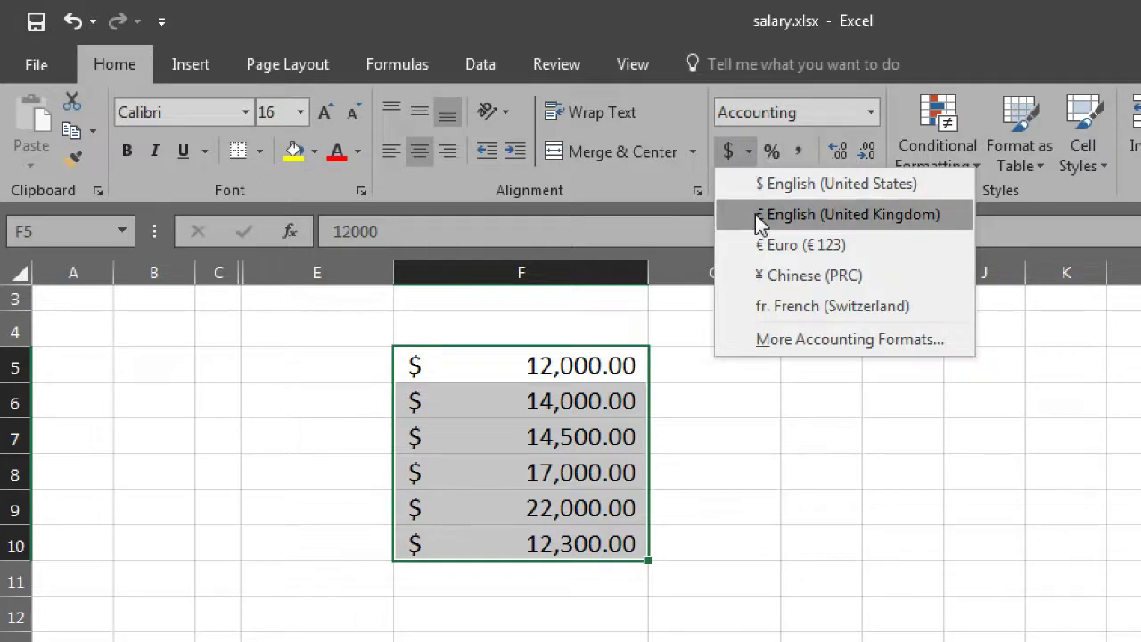
{"action": "left_click", "coordinate": [758, 223]}
{"action": "left_click", "coordinate": [748, 151]}
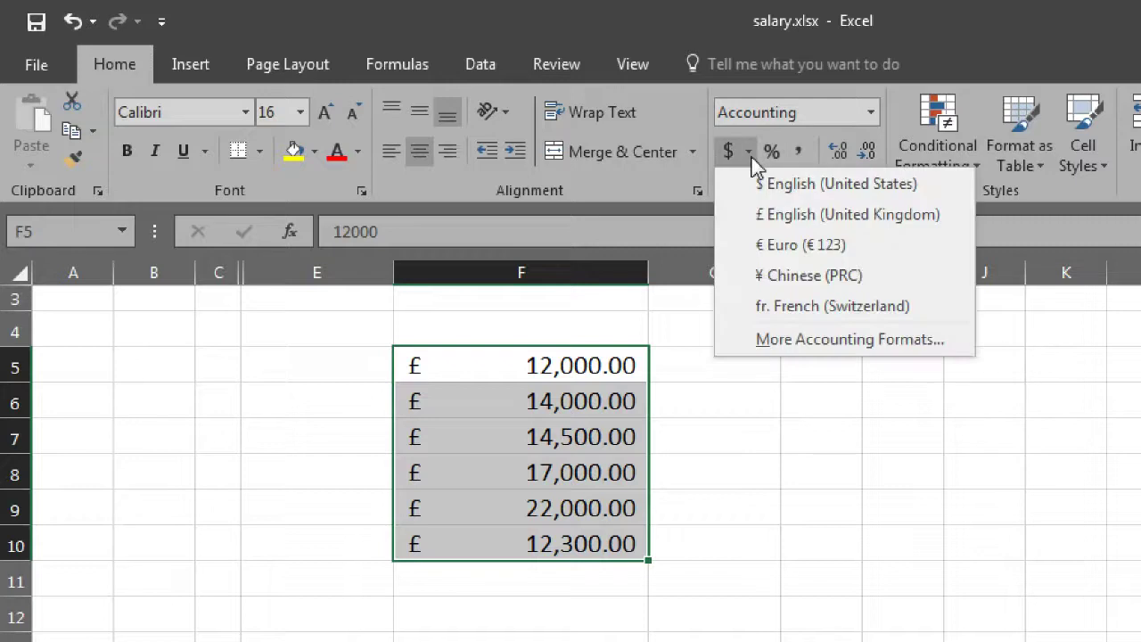
{"action": "left_click", "coordinate": [759, 248]}
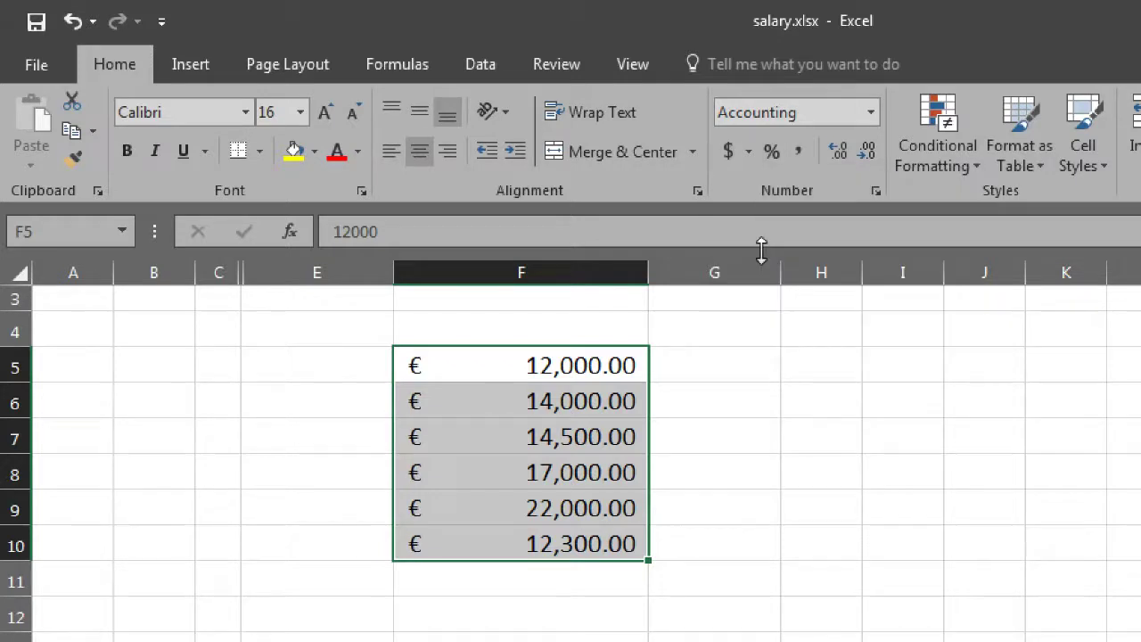
{"action": "left_click", "coordinate": [749, 150]}
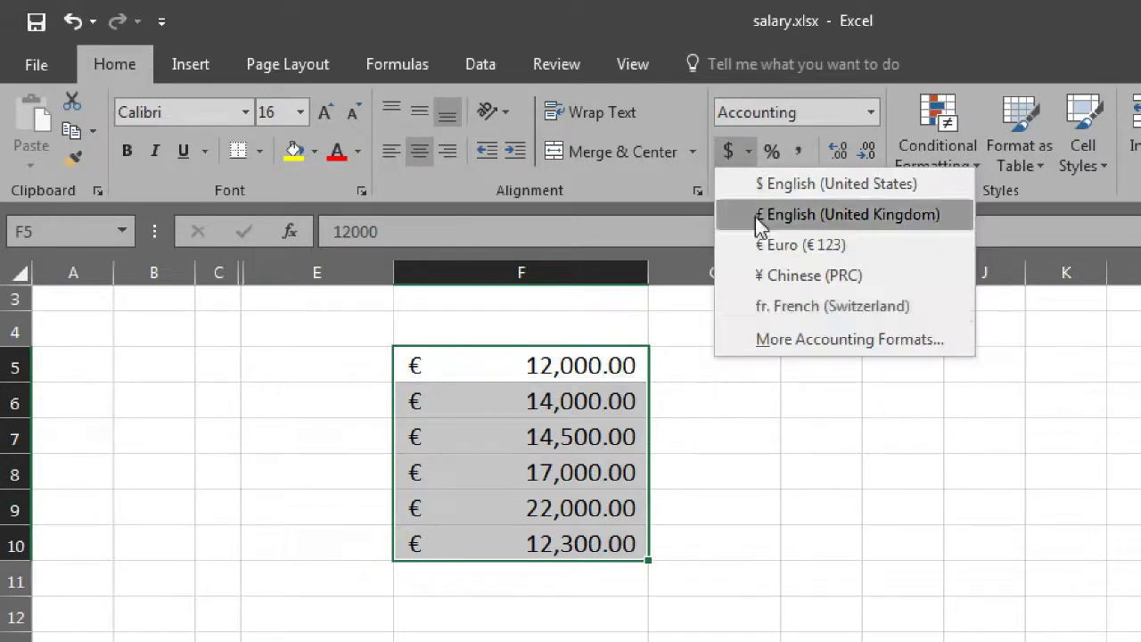
{"action": "left_click", "coordinate": [768, 308]}
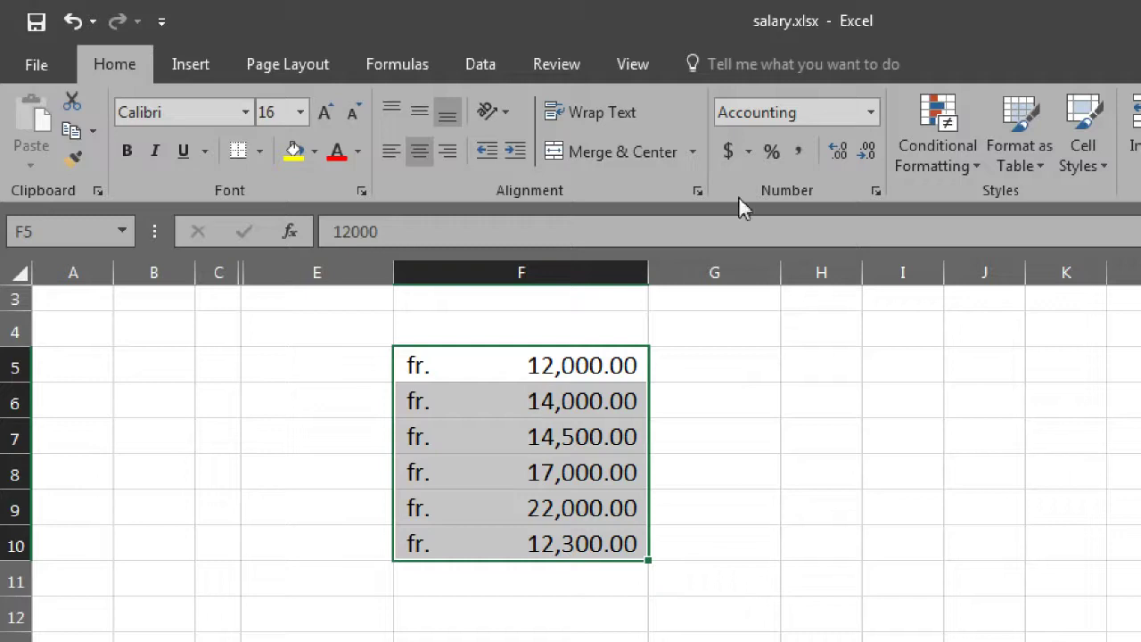
{"action": "left_click", "coordinate": [749, 152]}
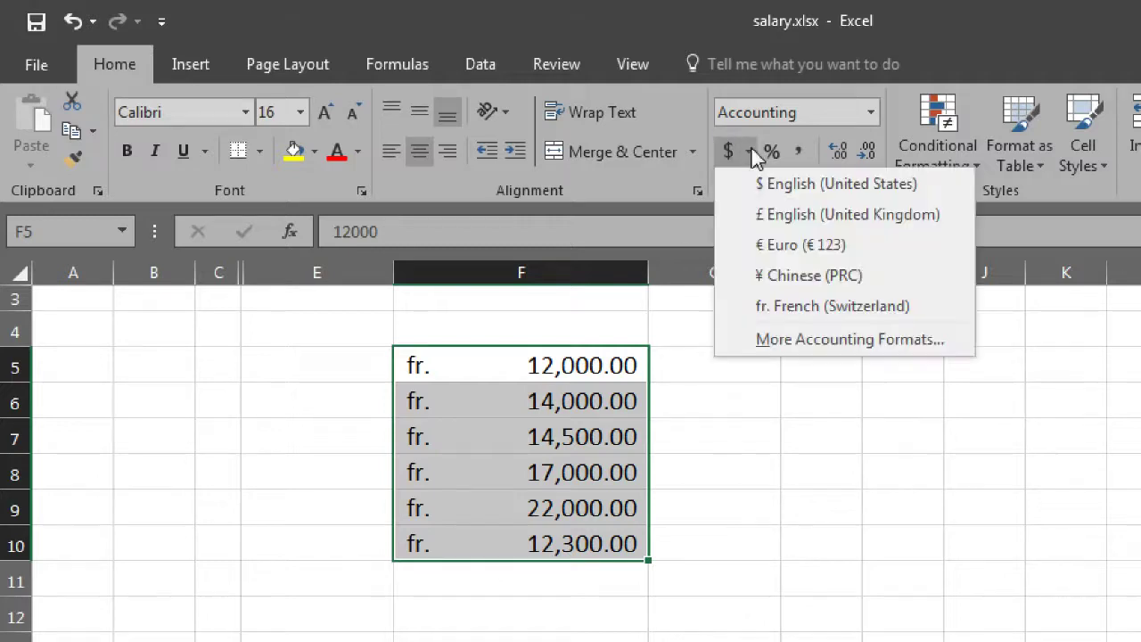
{"action": "left_click", "coordinate": [760, 356]}
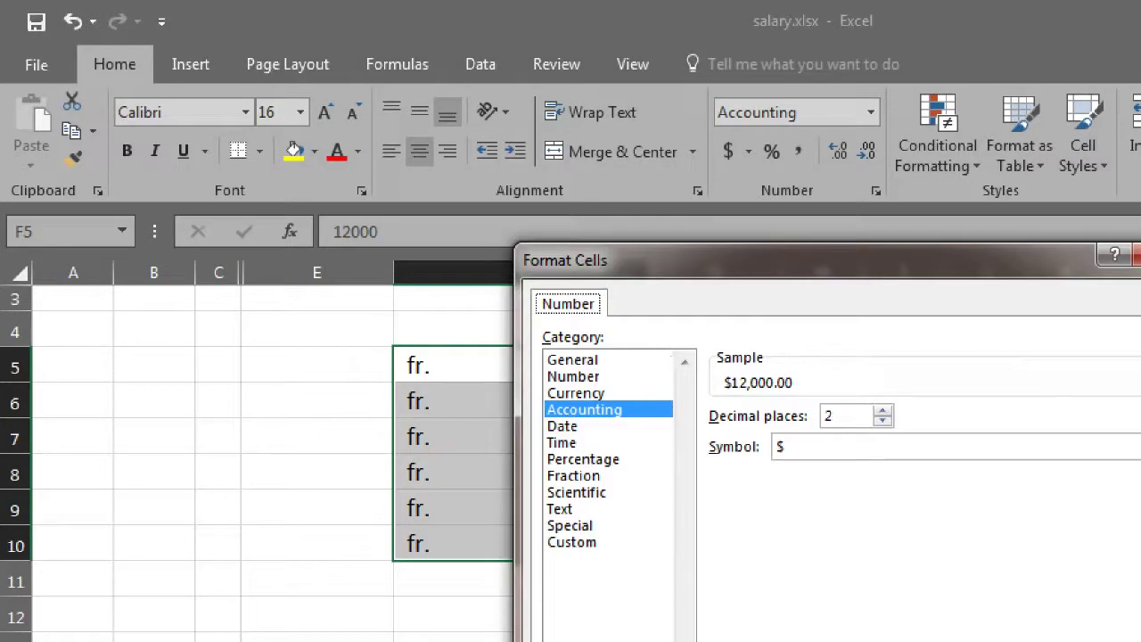
{"action": "key", "text": "Return"}
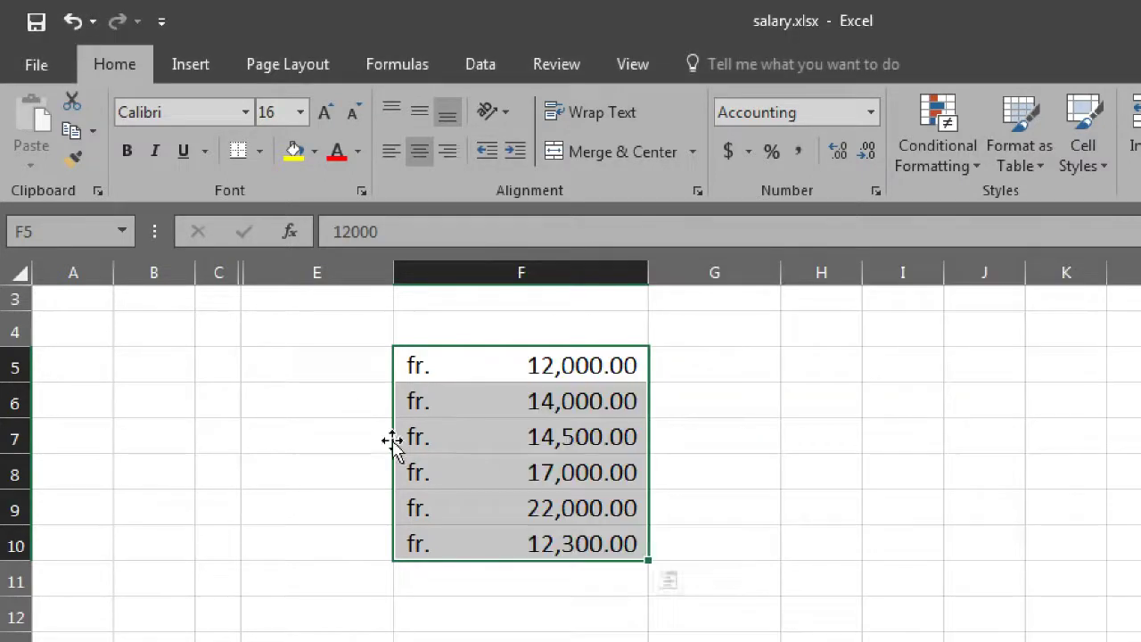
{"action": "key", "text": "ctrl+z"}
{"action": "key", "text": "ctrl+z"}
{"action": "key", "text": "ctrl+z"}
{"action": "key", "text": "ctrl+z"}
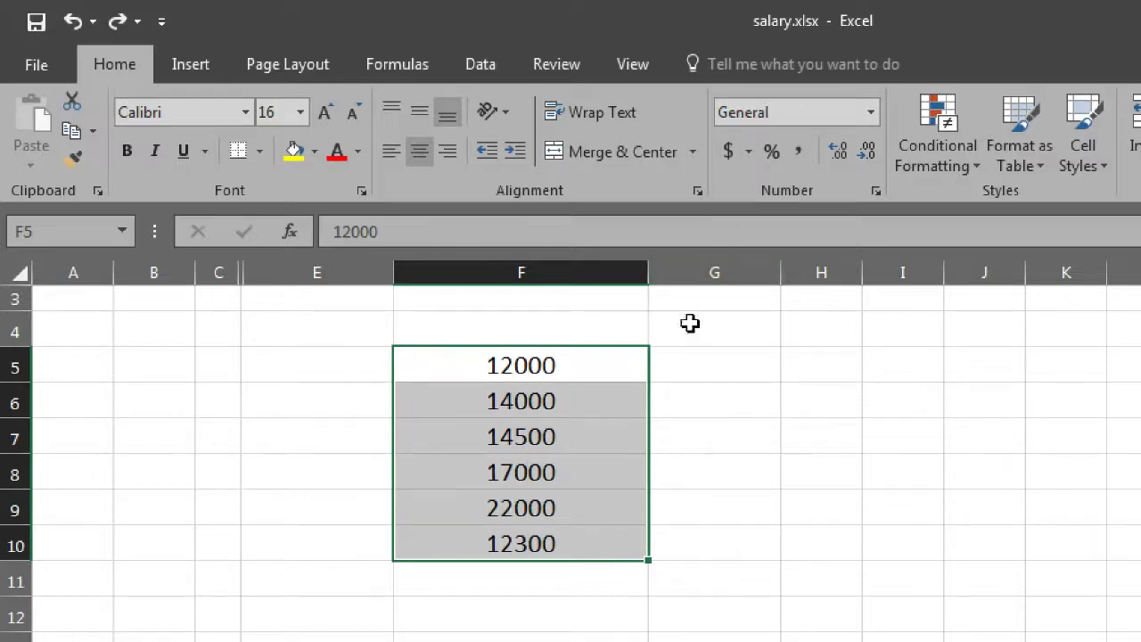
Try Percent Style and then Comma Style on salaries F5:F10, undoing each back to General
{"action": "left_click", "coordinate": [743, 439]}
{"action": "left_click_drag", "start_coordinate": [552, 370], "coordinate": [544, 549]}
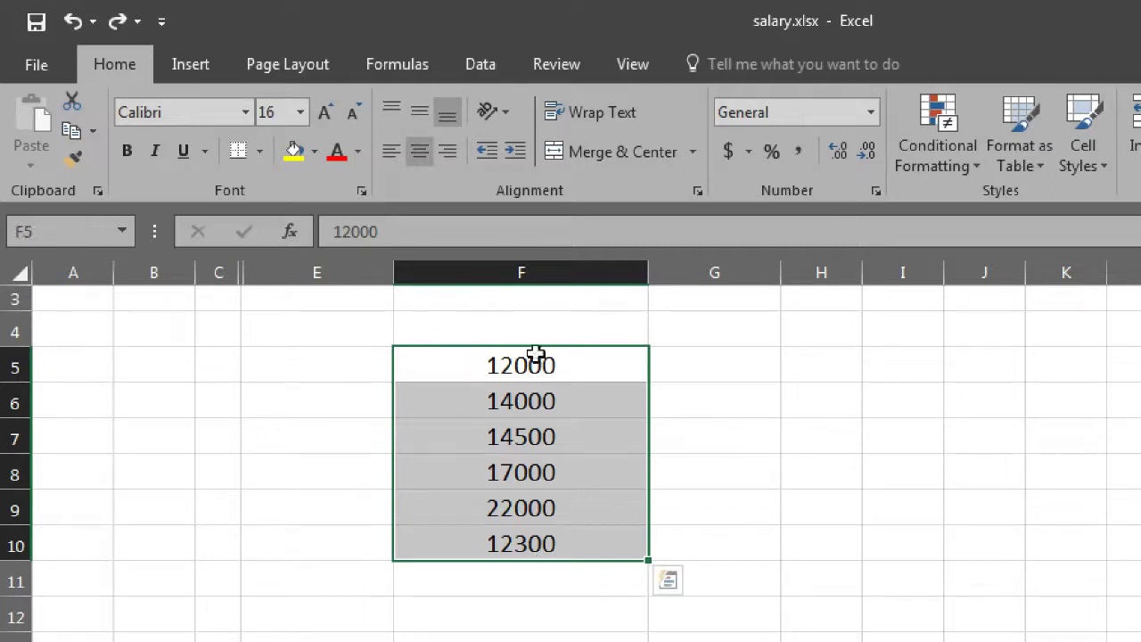
{"action": "left_click", "coordinate": [772, 152]}
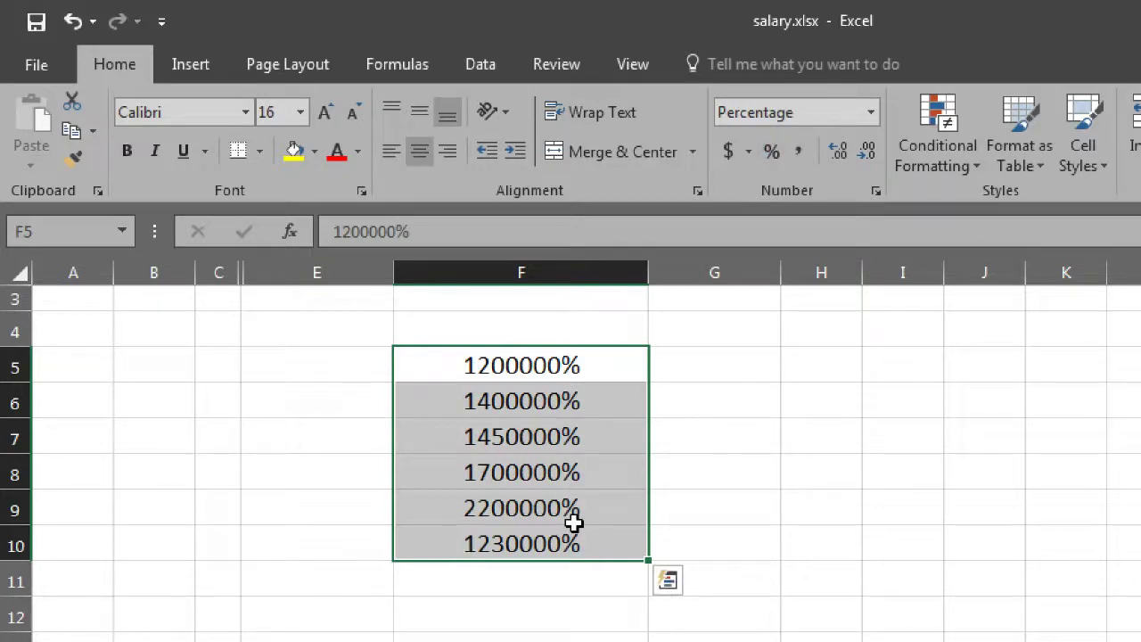
{"action": "key", "text": "ctrl+z"}
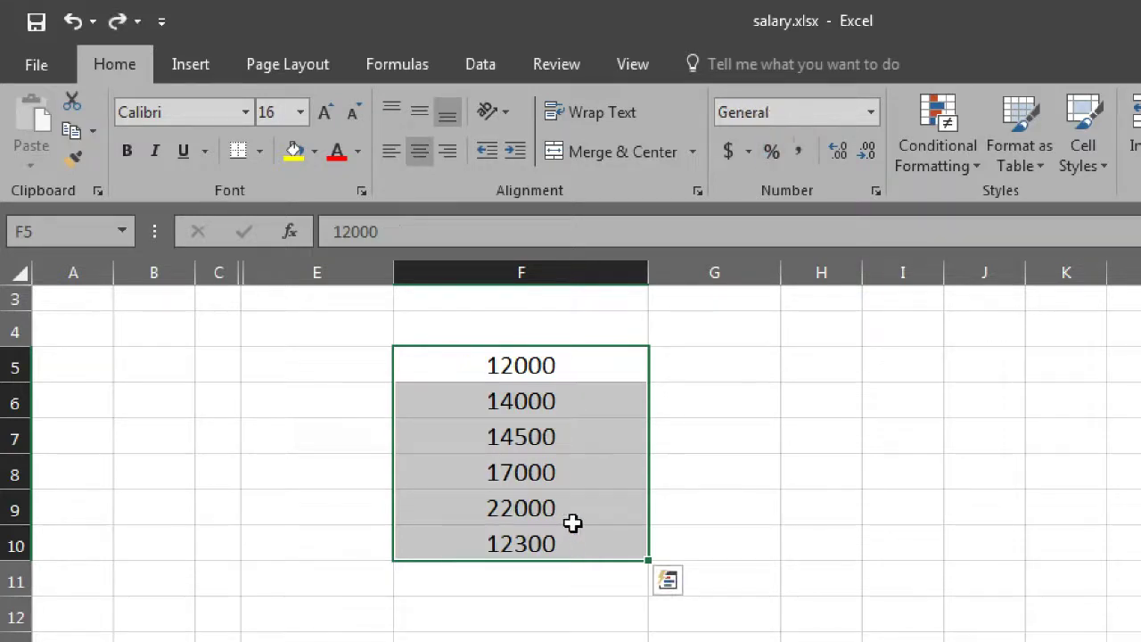
{"action": "left_click", "coordinate": [797, 154]}
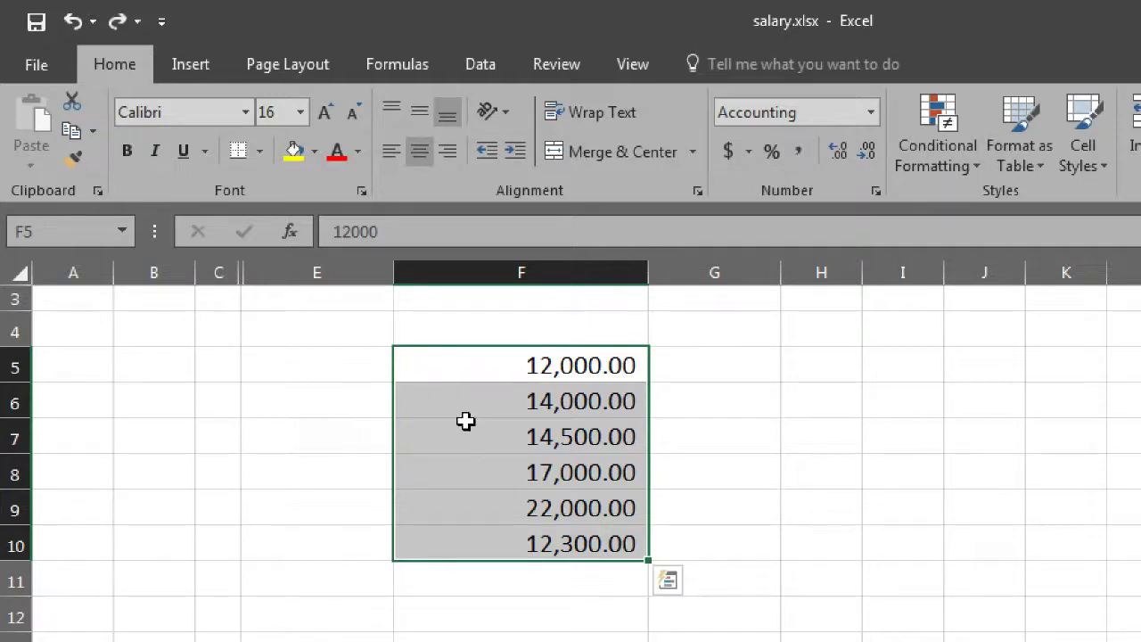
{"action": "key", "text": "ctrl+shift+asciitilde"}
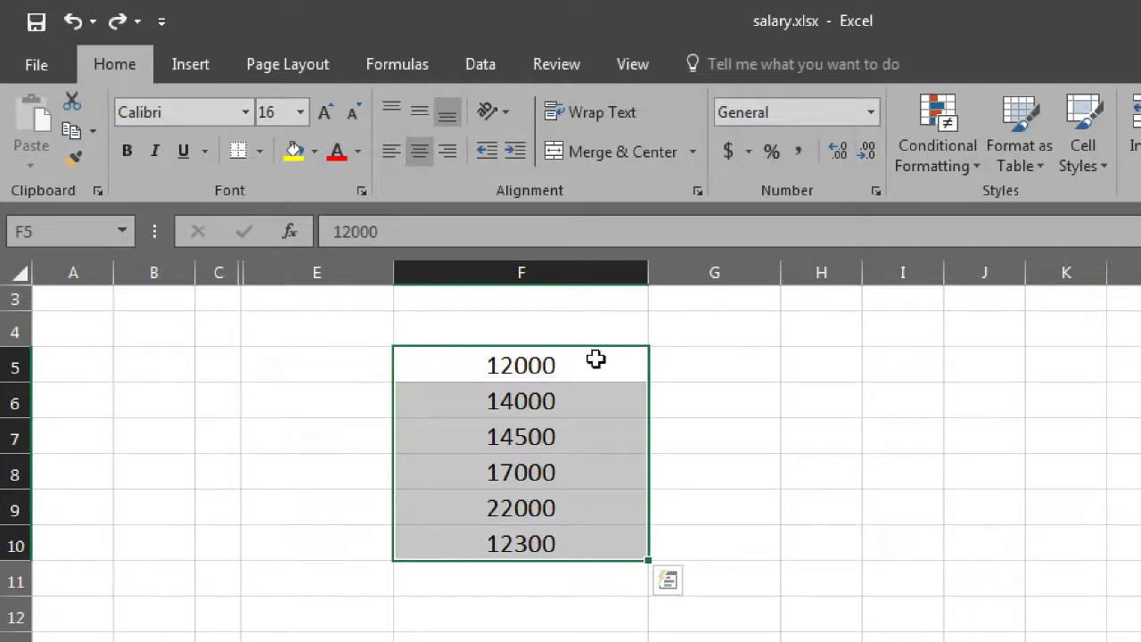
Add five decimal places to the salaries, then remove four again
{"action": "left_click", "coordinate": [838, 153]}
{"action": "left_click", "coordinate": [839, 153]}
{"action": "left_click", "coordinate": [839, 153]}
{"action": "left_click", "coordinate": [839, 154]}
{"action": "left_click", "coordinate": [838, 153]}
{"action": "left_click", "coordinate": [838, 154]}
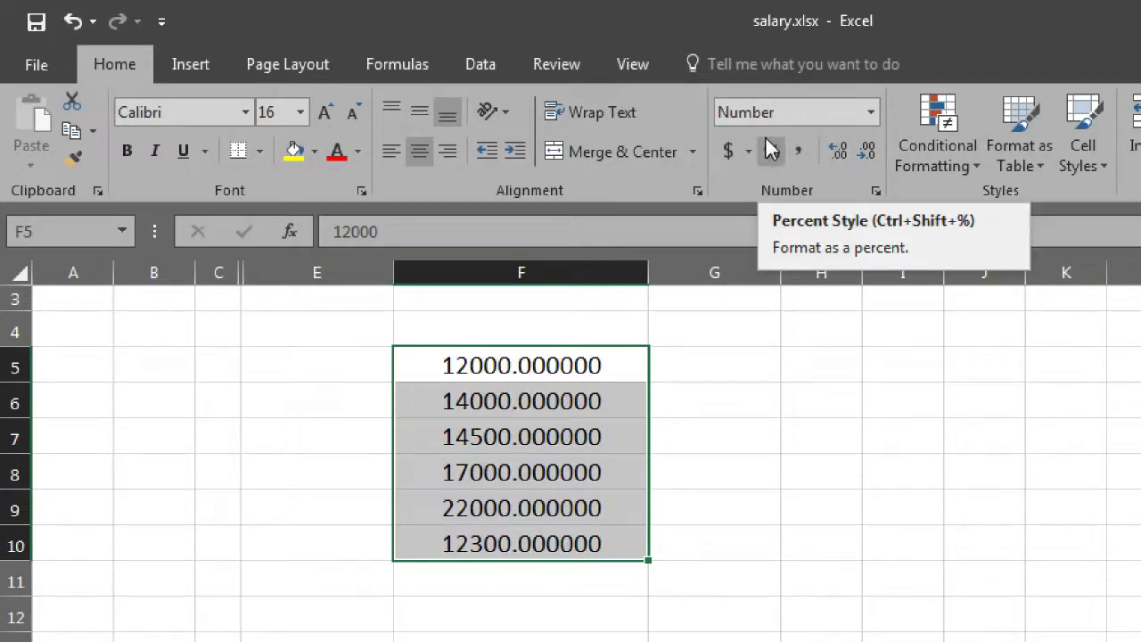
{"action": "left_click", "coordinate": [864, 155]}
{"action": "left_click", "coordinate": [864, 155]}
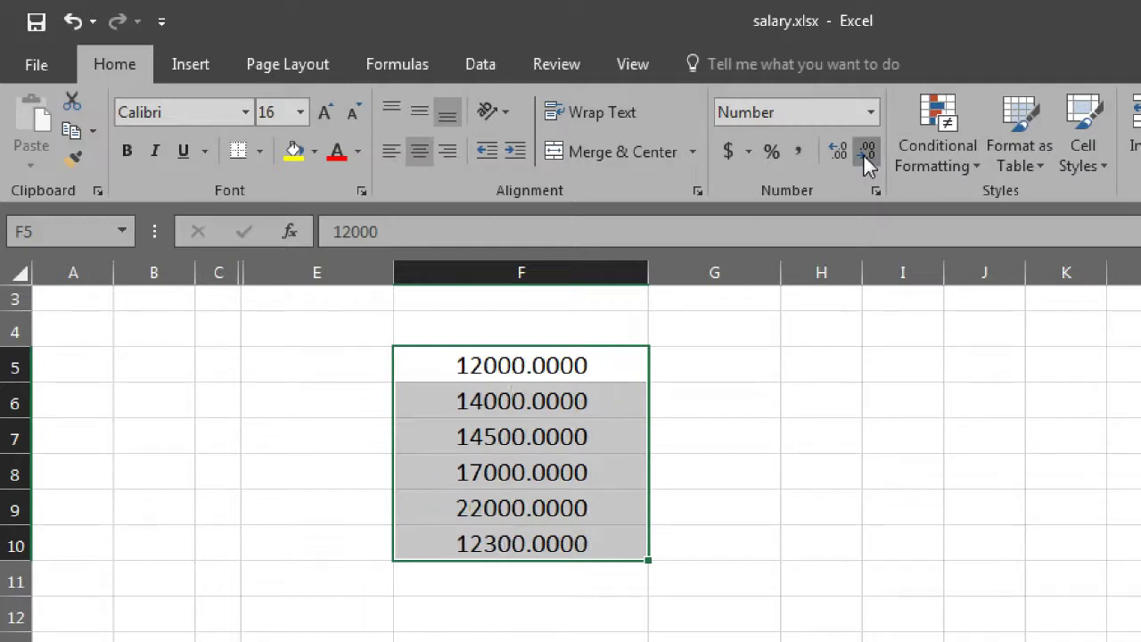
{"action": "left_click", "coordinate": [863, 154]}
{"action": "left_click", "coordinate": [863, 154]}
{"action": "left_click", "coordinate": [863, 153]}
{"action": "left_click", "coordinate": [863, 154]}
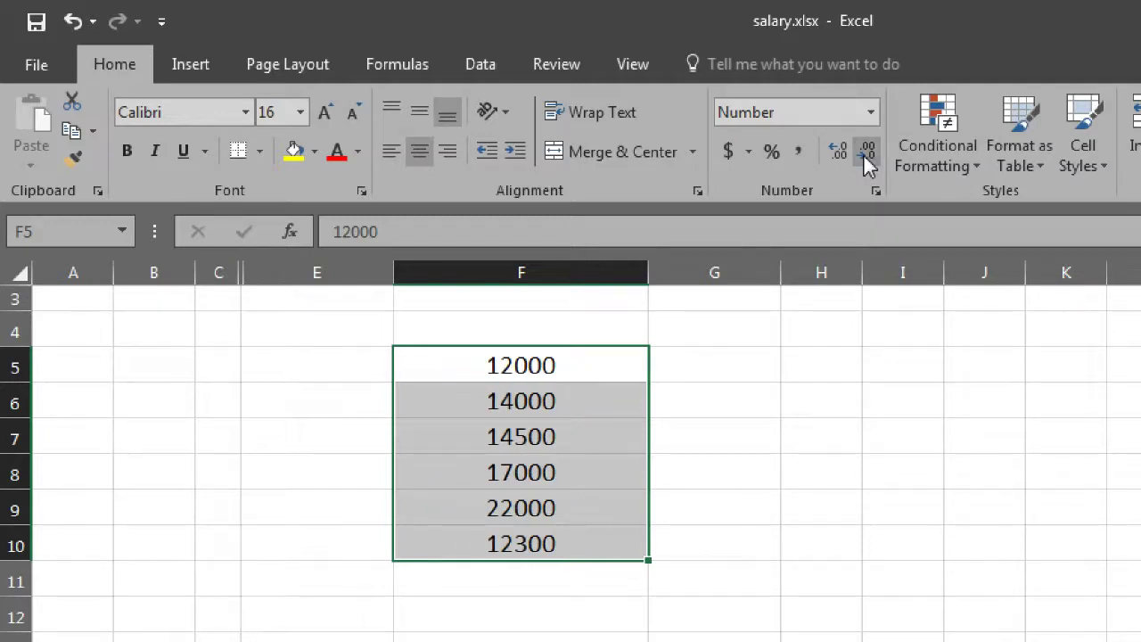
Replace the 14000 salary in F6 with 34
{"action": "left_click", "coordinate": [552, 397]}
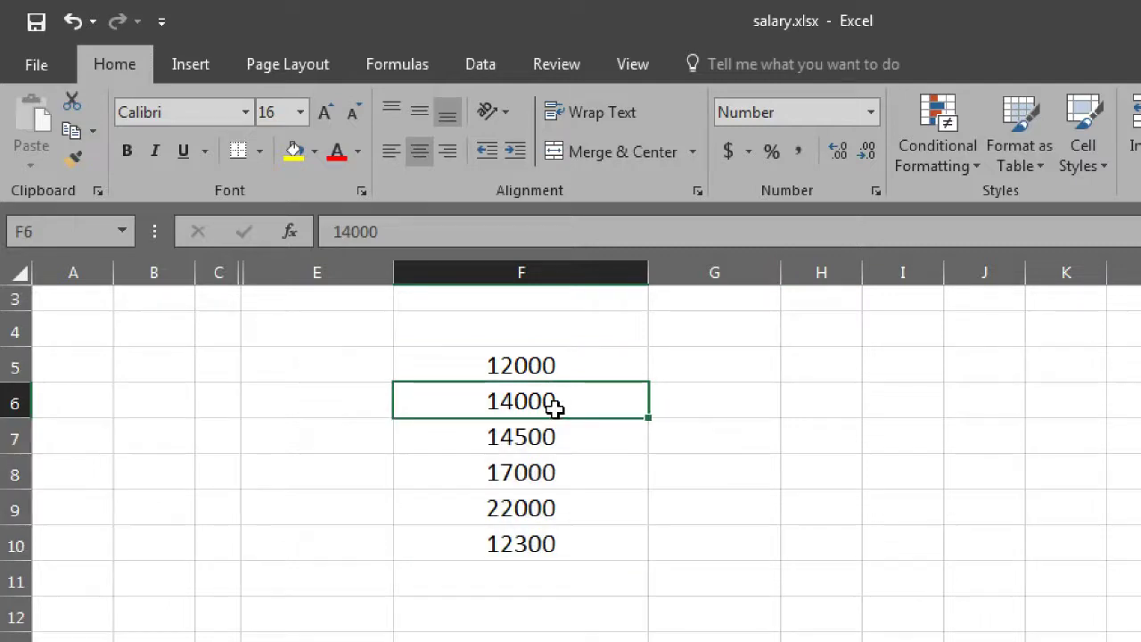
{"action": "type", "text": "34"}
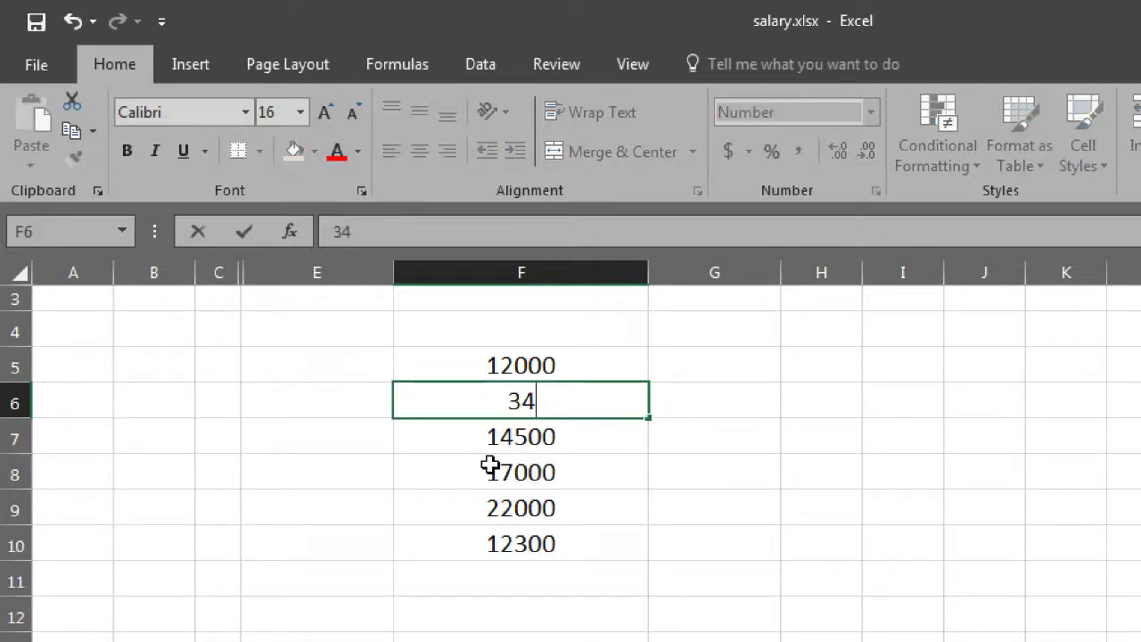
{"action": "left_click", "coordinate": [484, 439]}
{"action": "left_click", "coordinate": [540, 361]}
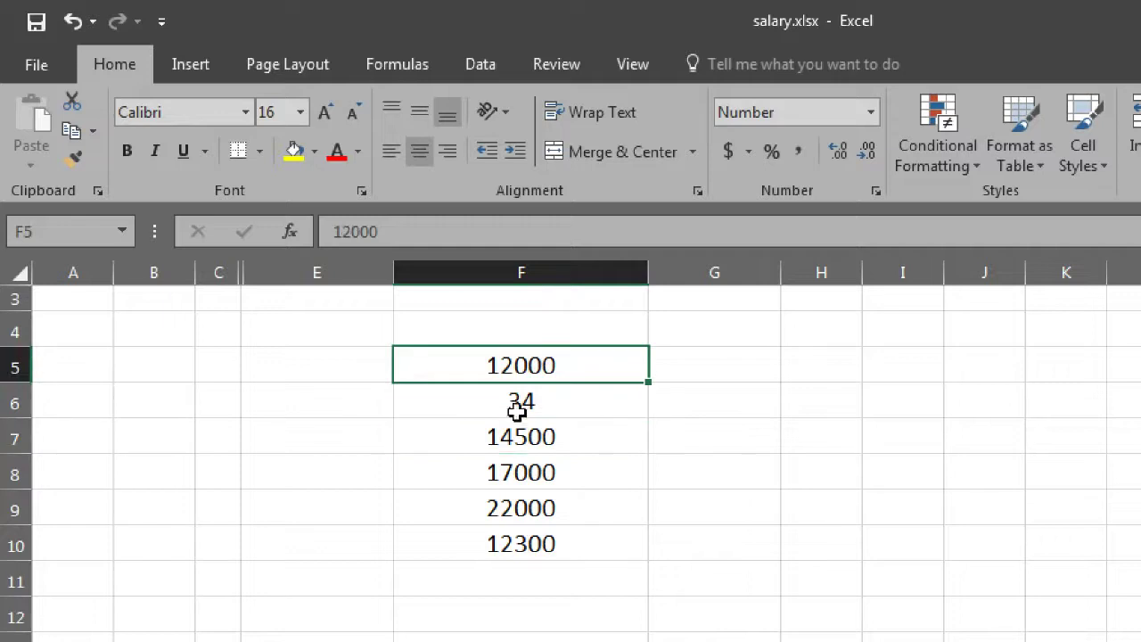
{"action": "left_click", "coordinate": [488, 407]}
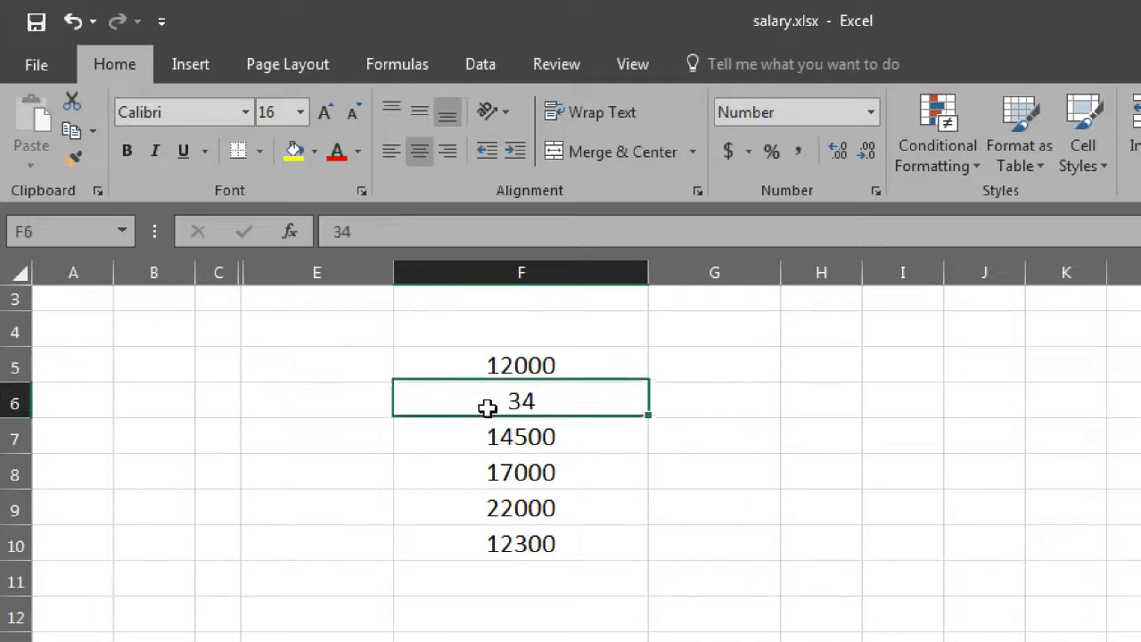
Adjust F6's decimal places until 34 displays as 34.000
{"action": "left_click", "coordinate": [860, 154]}
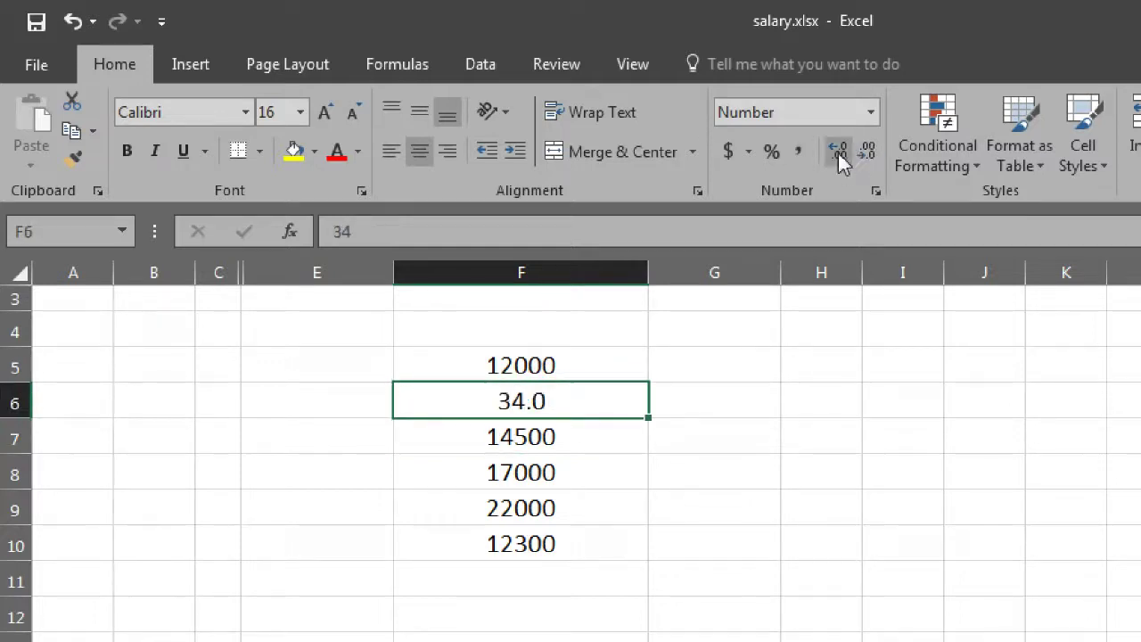
{"action": "double_click", "coordinate": [837, 150]}
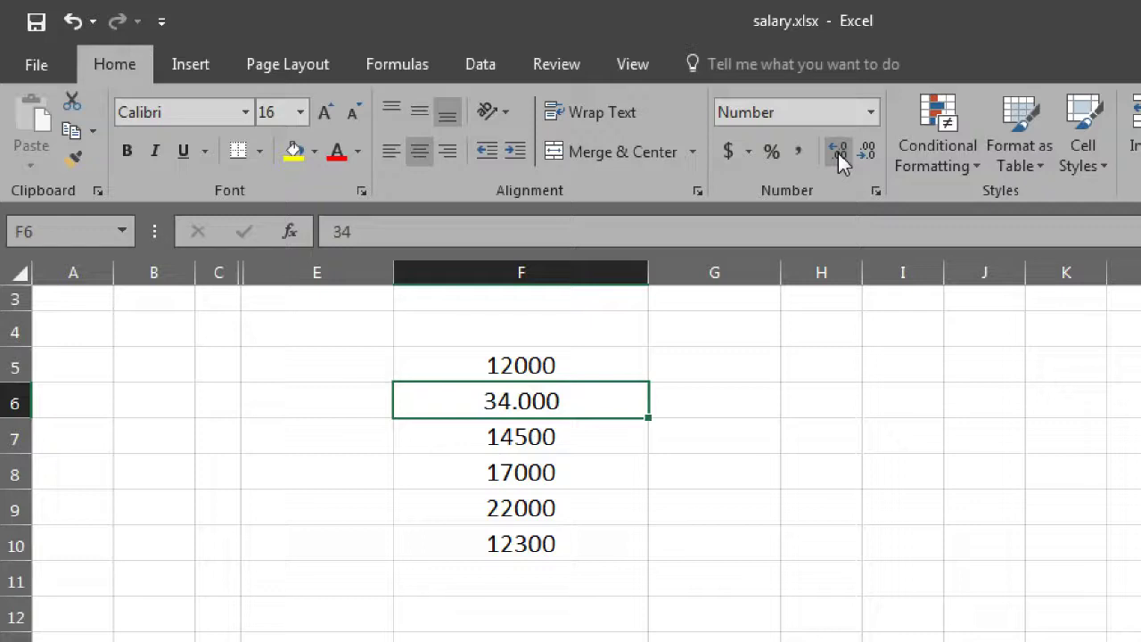
{"action": "left_click", "coordinate": [836, 152]}
{"action": "left_click", "coordinate": [837, 152]}
{"action": "left_click", "coordinate": [835, 154]}
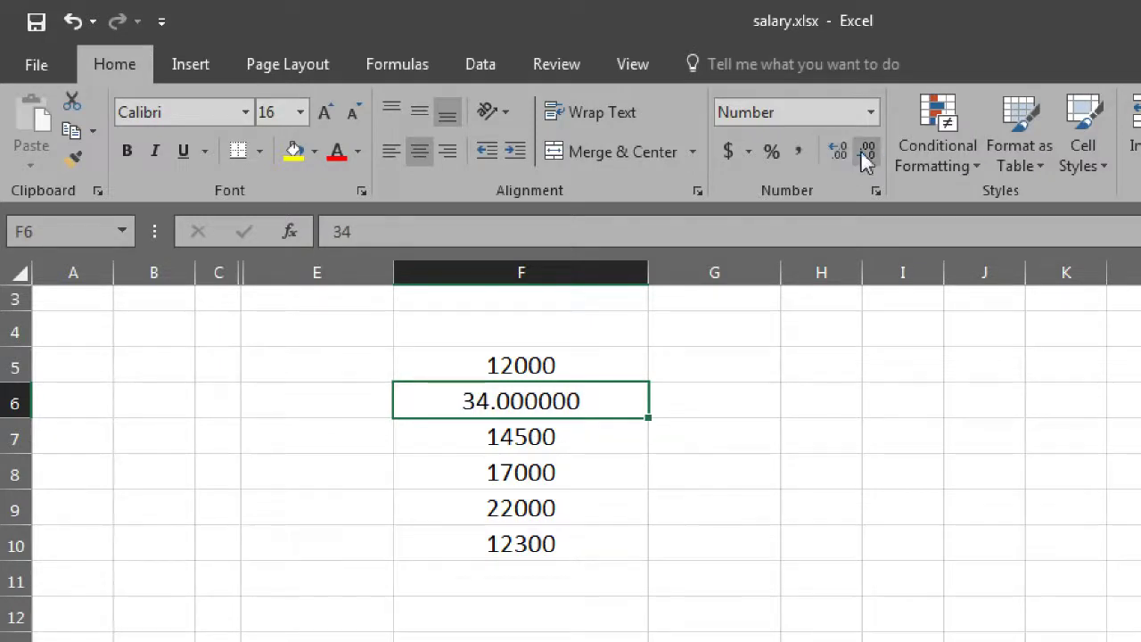
{"action": "left_click", "coordinate": [863, 148]}
{"action": "left_click", "coordinate": [863, 148]}
{"action": "left_click", "coordinate": [863, 148]}
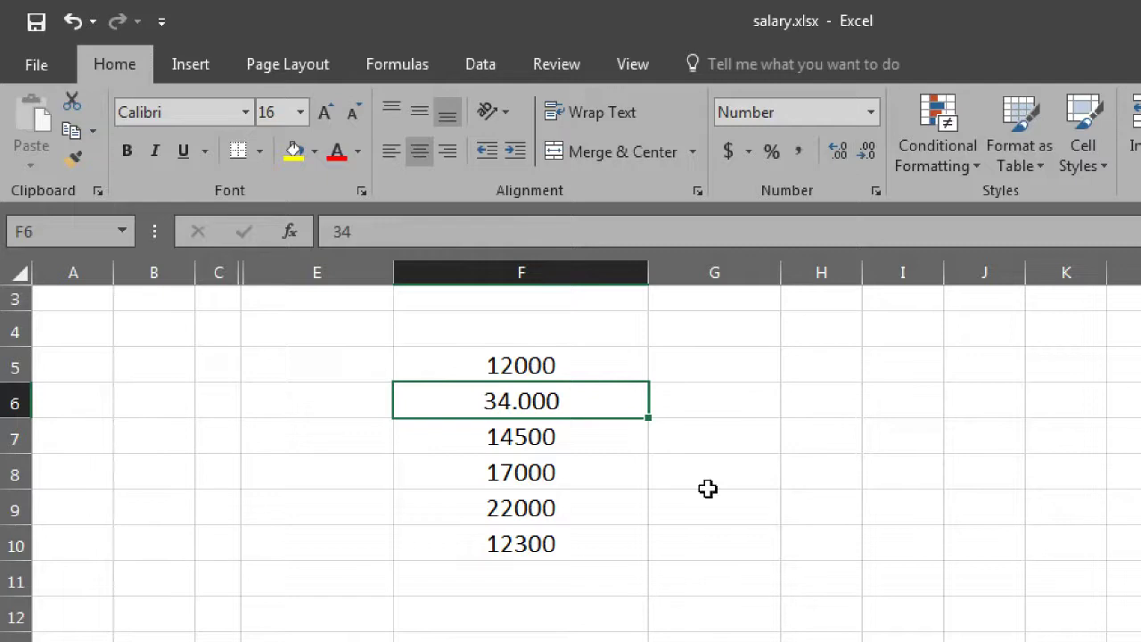
{"action": "left_click", "coordinate": [693, 515]}
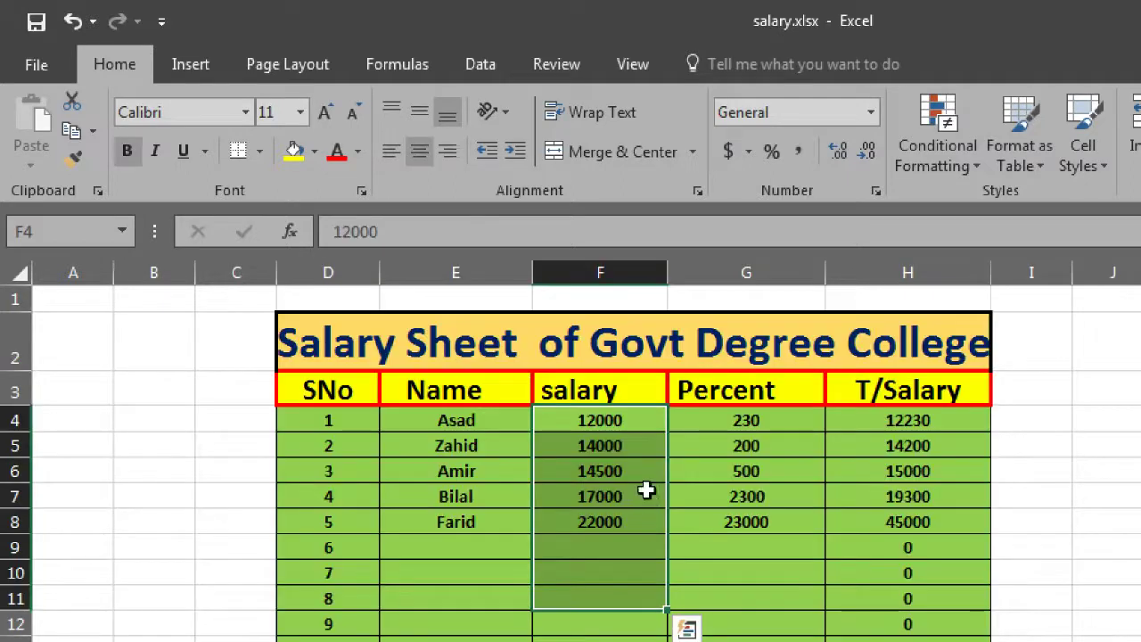
Go through the salary table headers from SNo across to T/Salary
{"action": "left_click", "coordinate": [652, 493]}
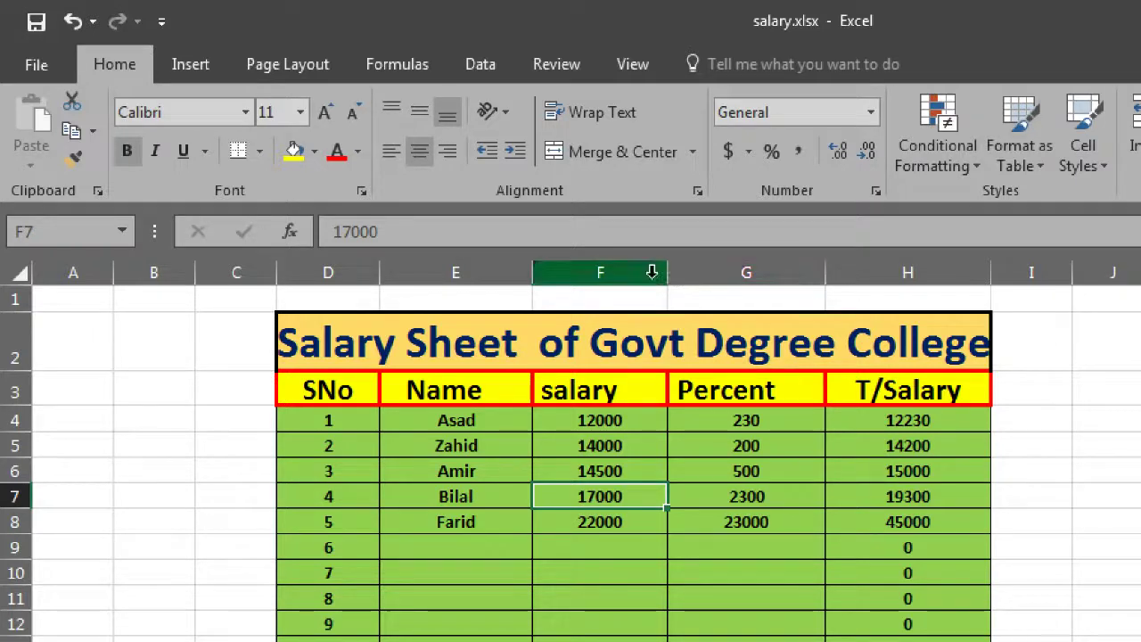
{"action": "left_click", "coordinate": [306, 396]}
{"action": "left_click", "coordinate": [437, 398]}
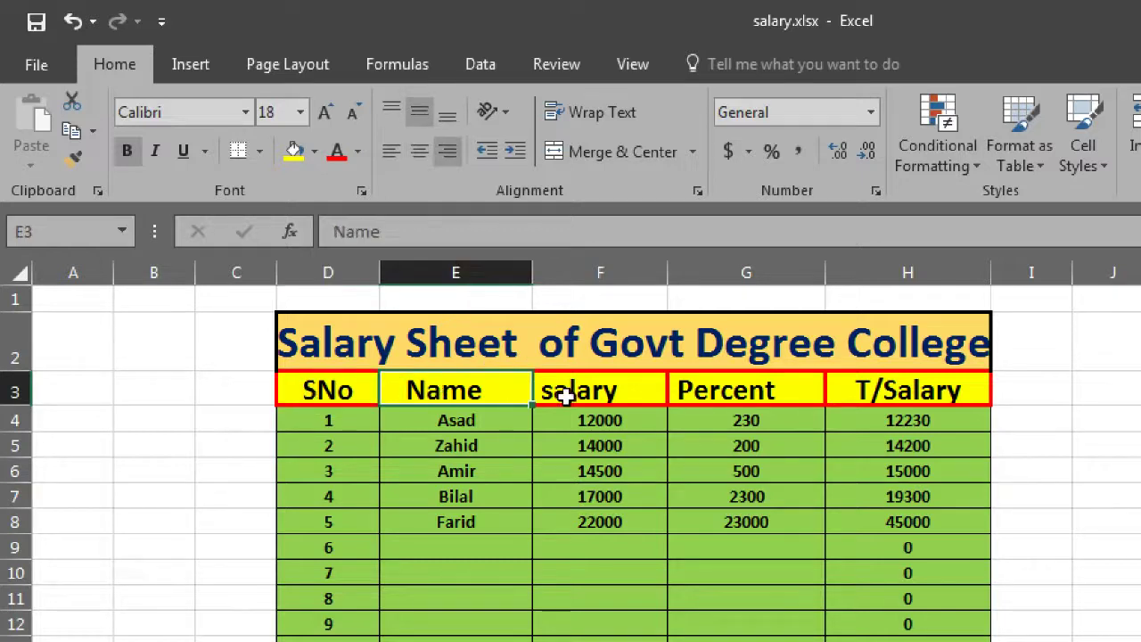
{"action": "left_click", "coordinate": [654, 400]}
{"action": "left_click", "coordinate": [759, 388]}
{"action": "left_click", "coordinate": [932, 386]}
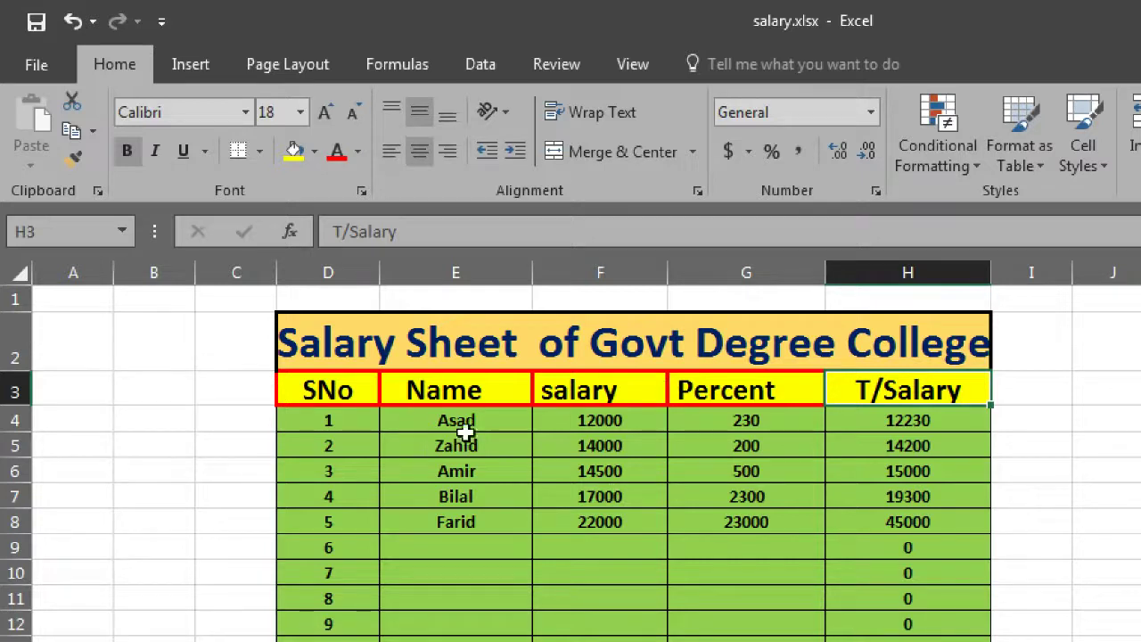
Highlight the salary and Percent figures, then select the whole Name column E
{"action": "left_click_drag", "start_coordinate": [466, 420], "coordinate": [471, 527]}
{"action": "left_click_drag", "start_coordinate": [597, 421], "coordinate": [606, 529]}
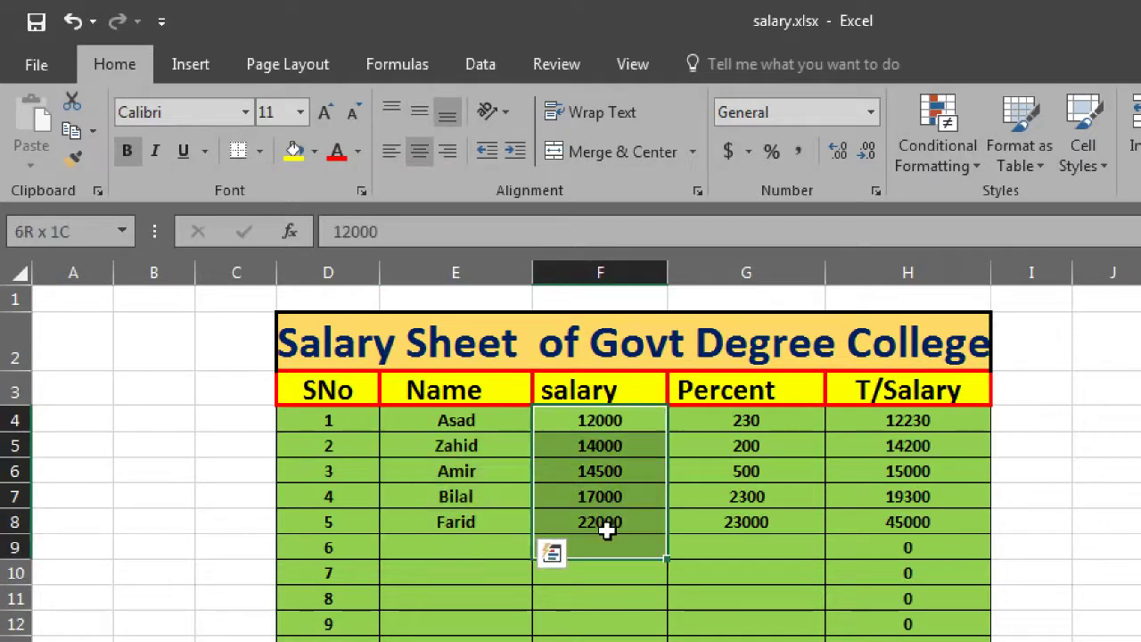
{"action": "left_click_drag", "start_coordinate": [746, 397], "coordinate": [747, 548]}
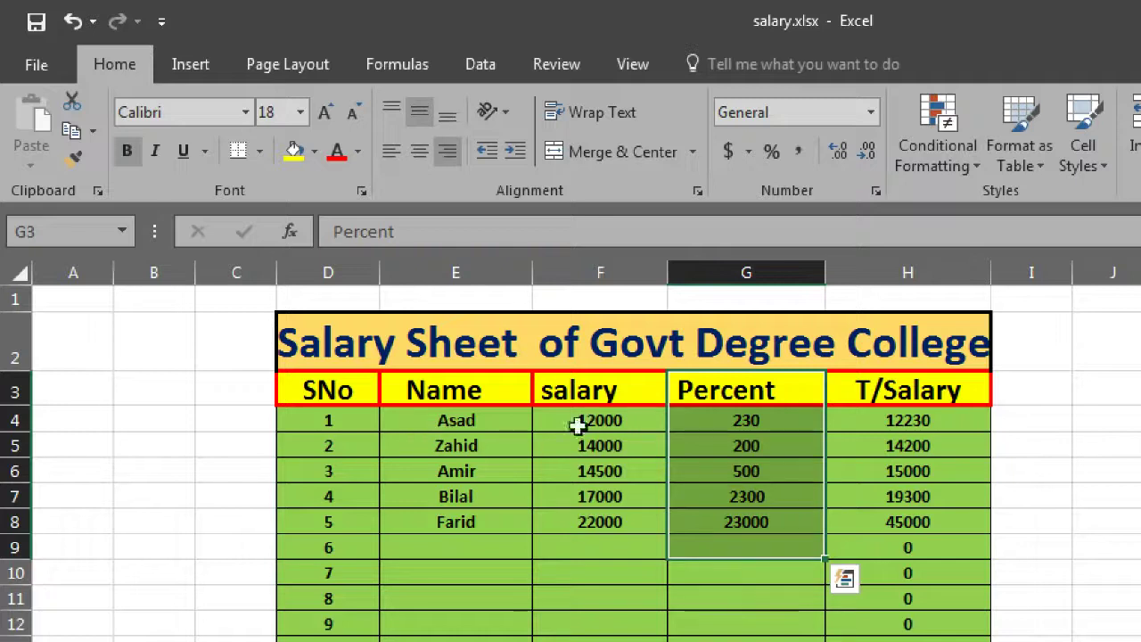
{"action": "left_click", "coordinate": [484, 383]}
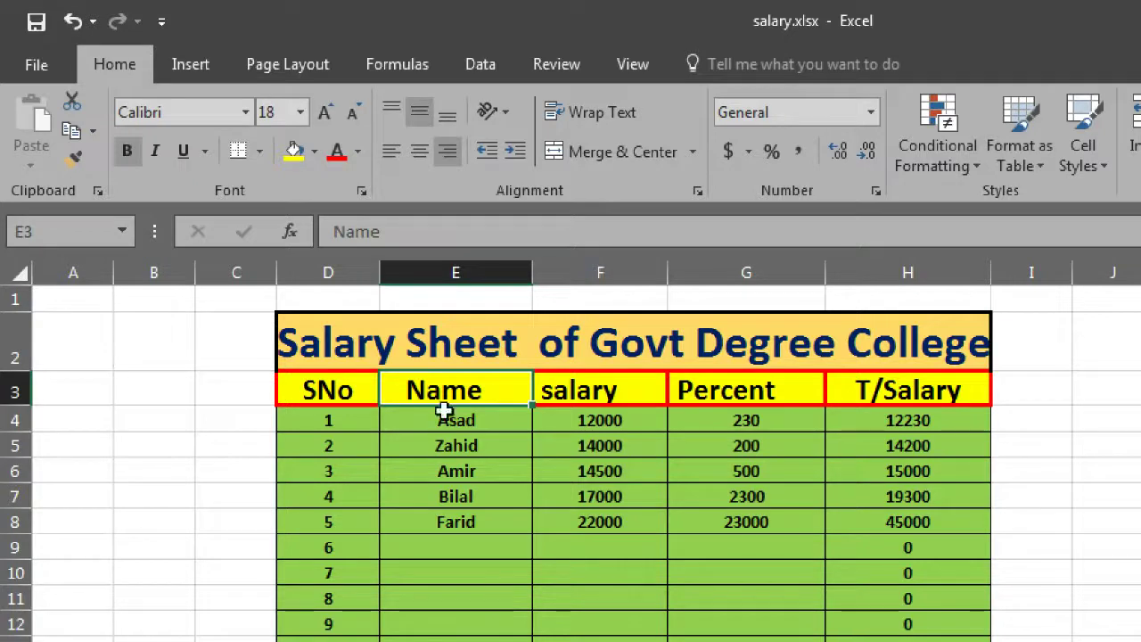
{"action": "left_click", "coordinate": [491, 270]}
Insert a column before Name, then undo the misplaced insertion
{"action": "right_click", "coordinate": [491, 270]}
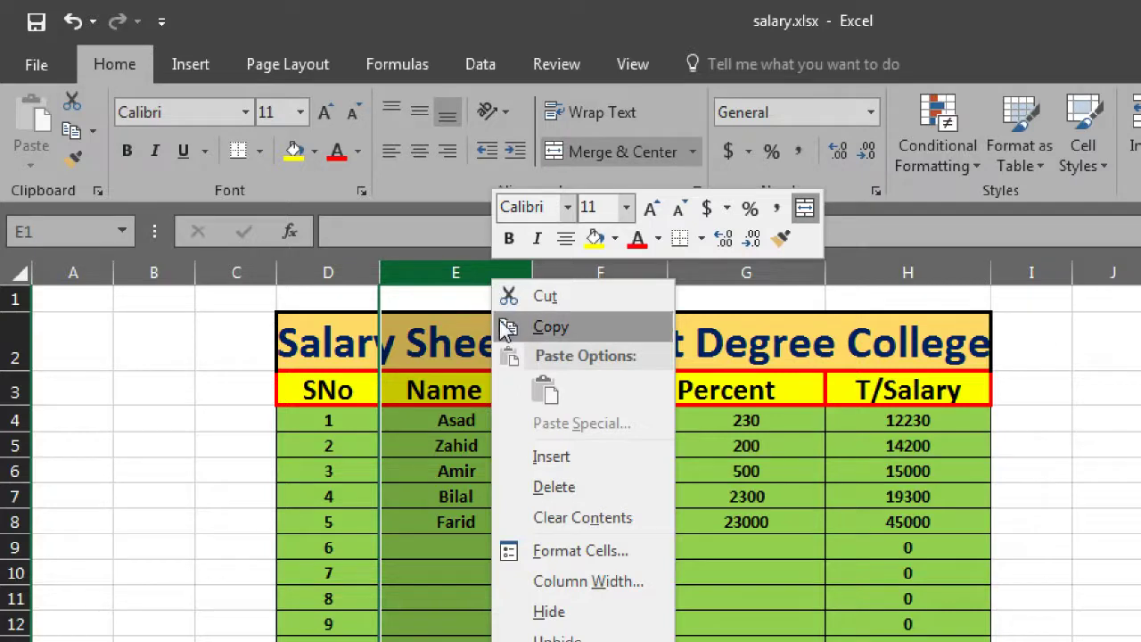
{"action": "left_click", "coordinate": [541, 466]}
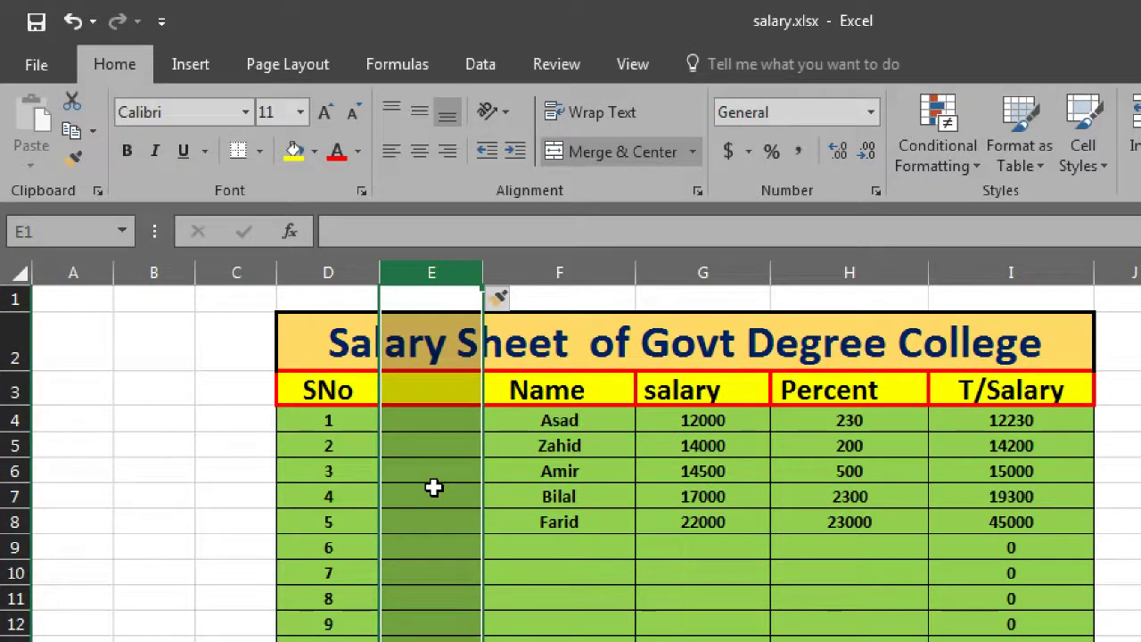
{"action": "key", "text": "ctrl+z"}
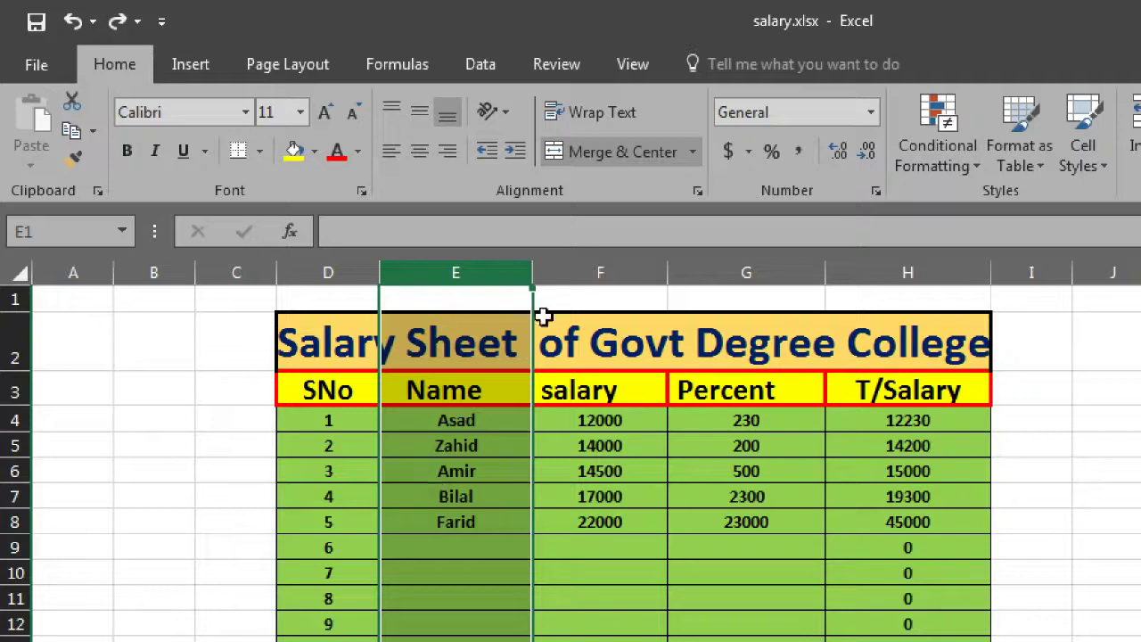
Insert a blank column F before salary and select its header cell F3
{"action": "left_click", "coordinate": [570, 270]}
{"action": "right_click", "coordinate": [584, 270]}
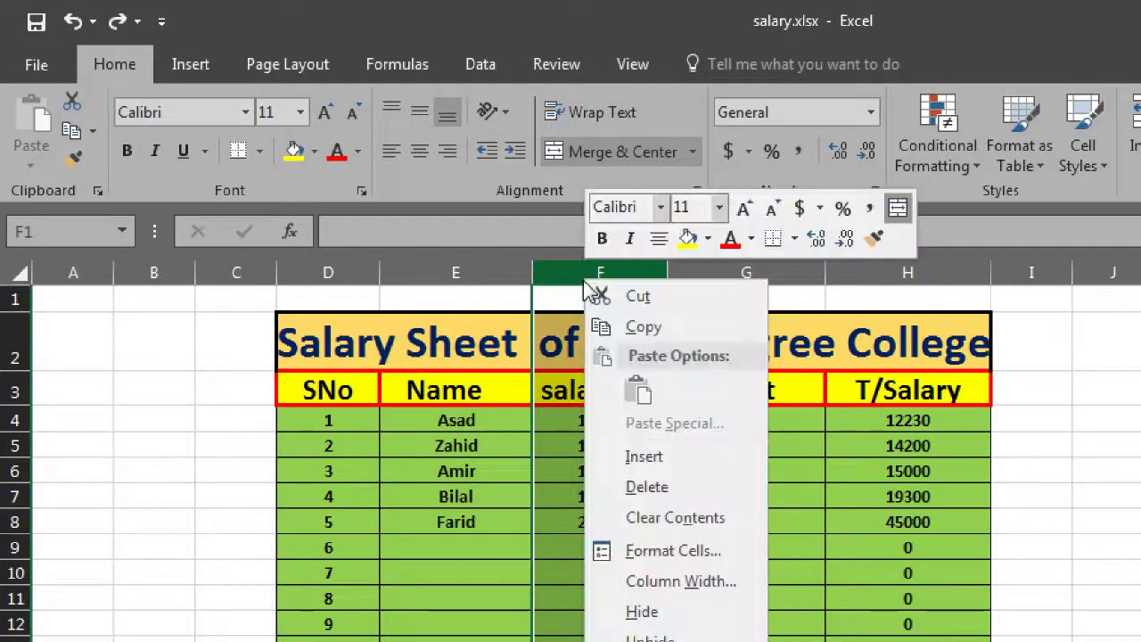
{"action": "left_click", "coordinate": [633, 460]}
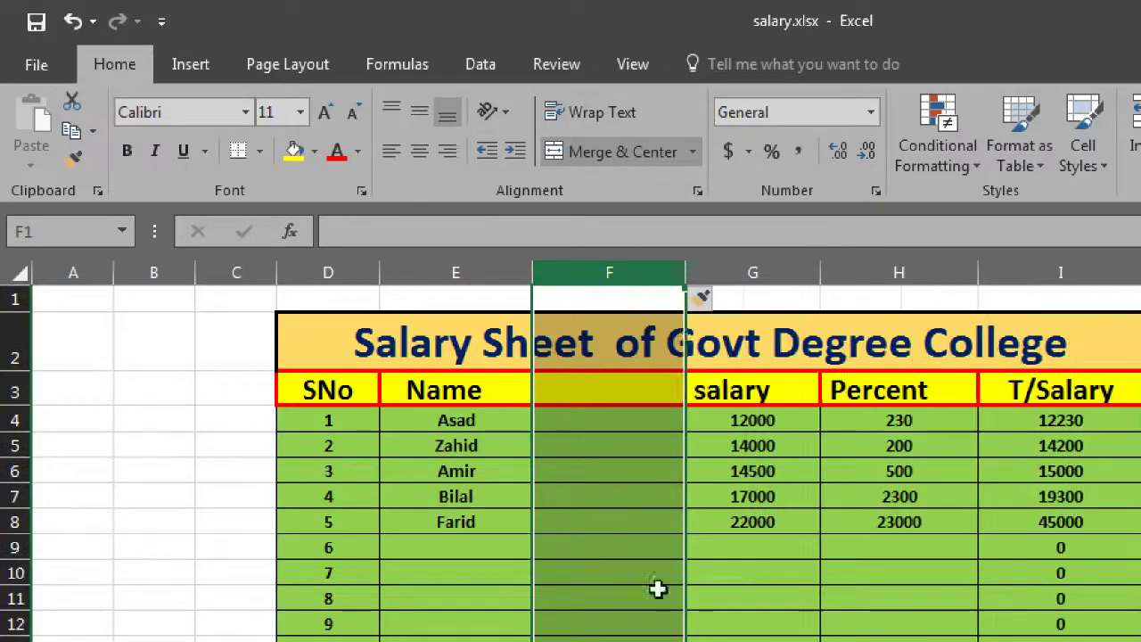
{"action": "left_click", "coordinate": [657, 589]}
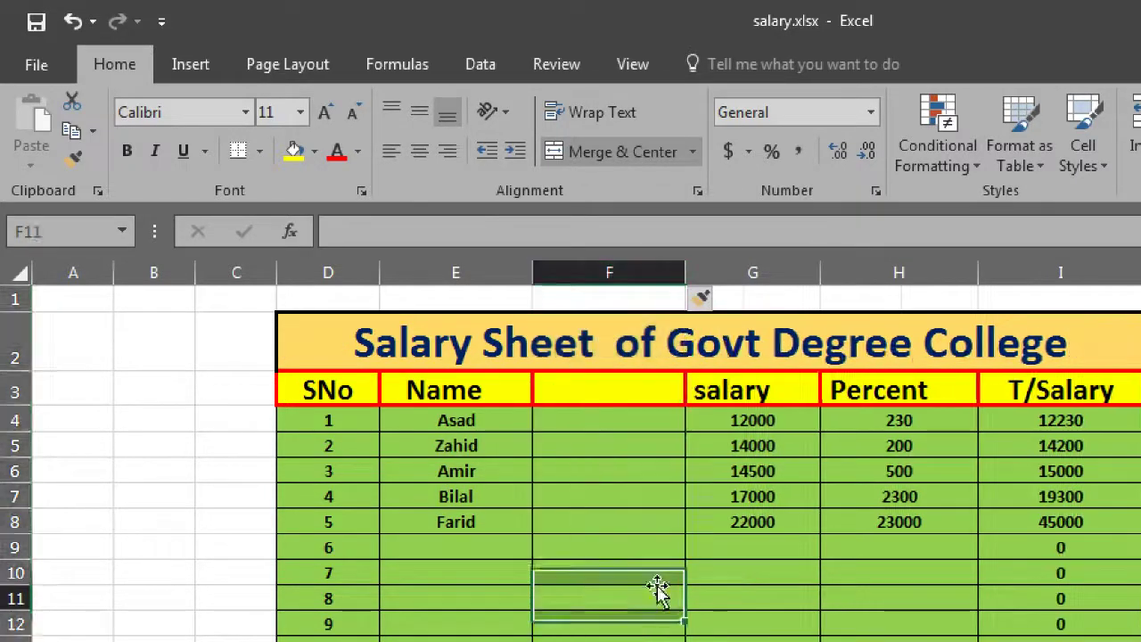
{"action": "left_click", "coordinate": [605, 381]}
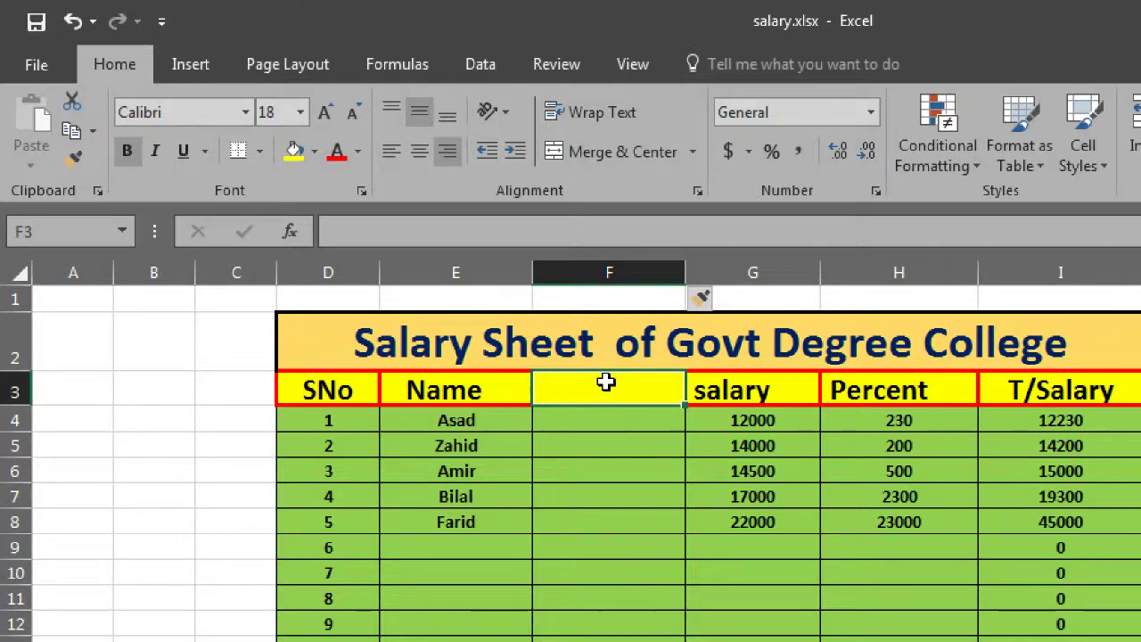
Give the new column the heading Cell in F3
{"action": "type", "text": "Cell"}
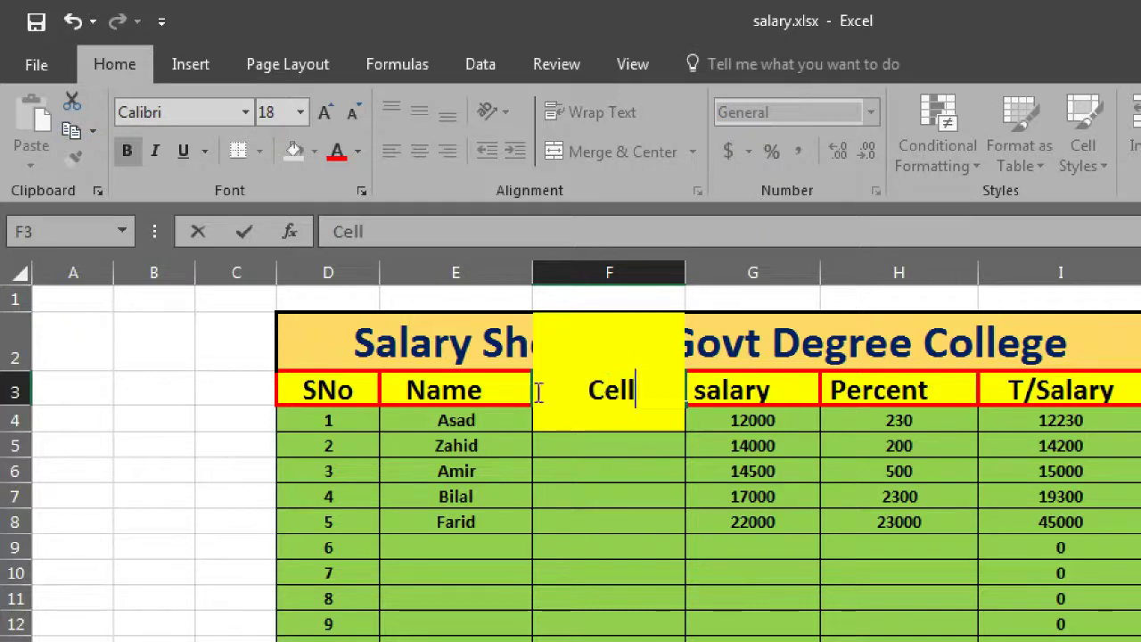
{"action": "left_click", "coordinate": [562, 450]}
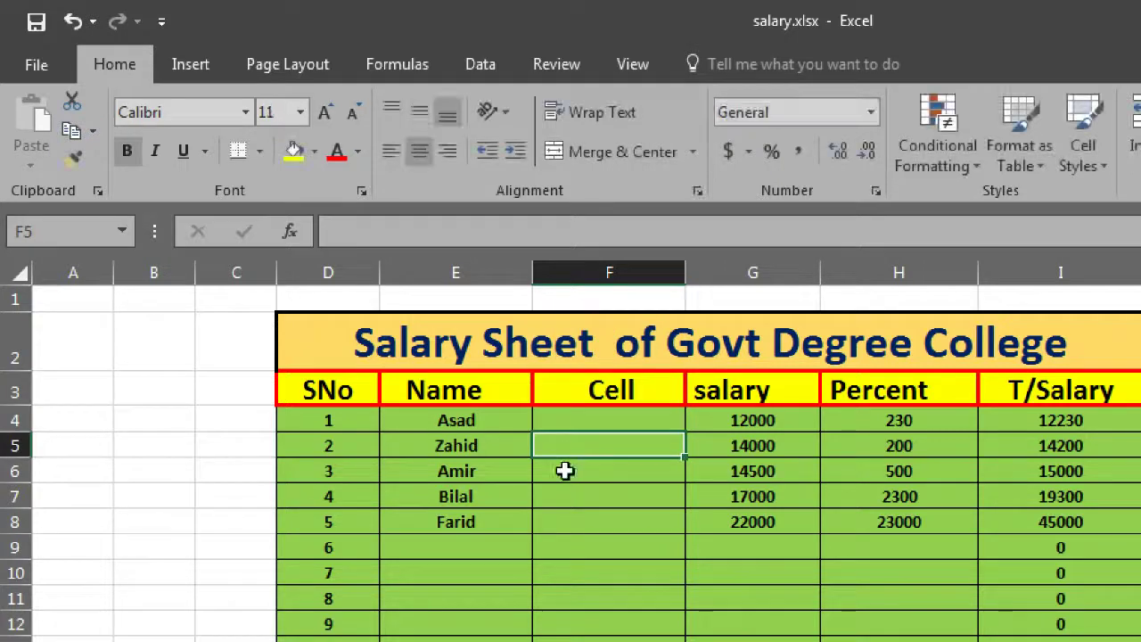
{"action": "left_click", "coordinate": [590, 419]}
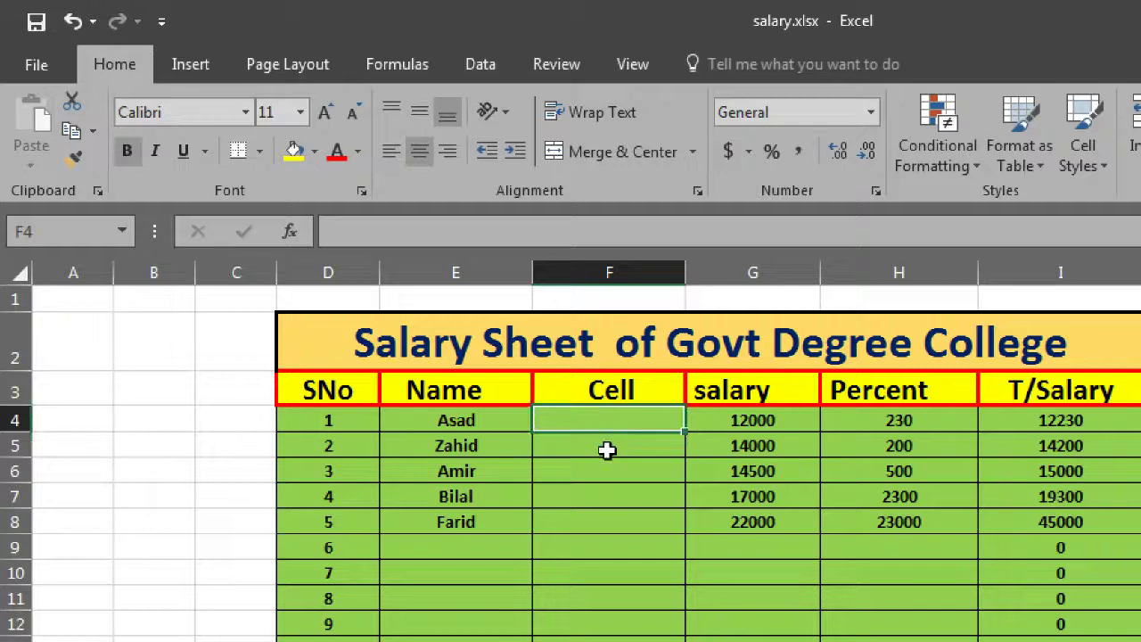
{"action": "left_click", "coordinate": [606, 448]}
{"action": "left_click", "coordinate": [620, 428]}
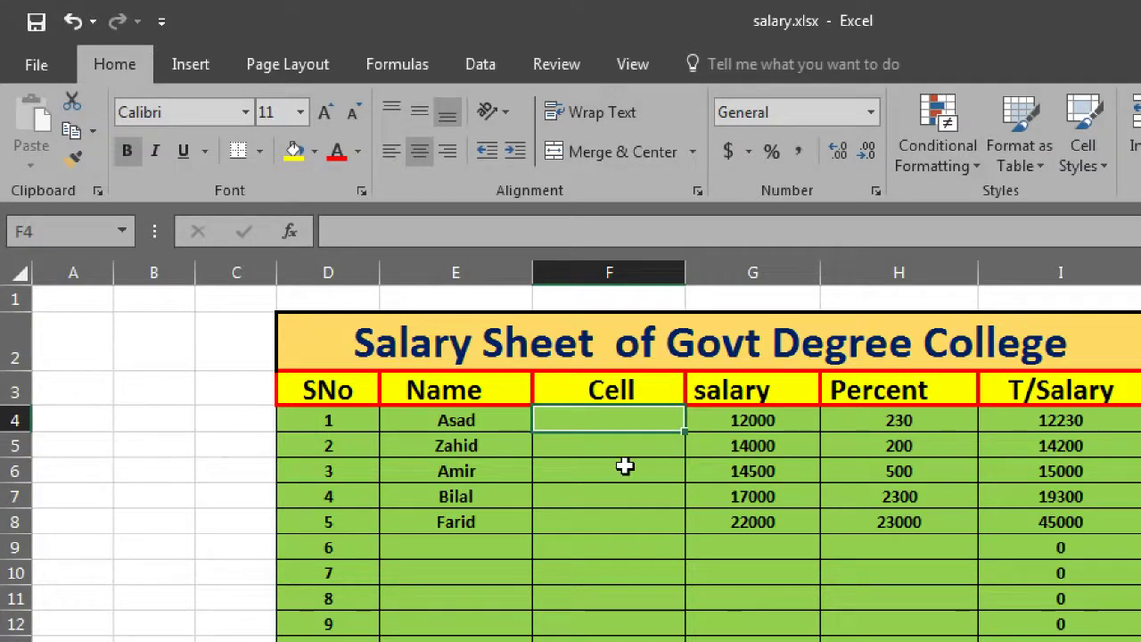
Enter phone numbers for the first three employees in F4, F5 and F6
{"action": "type", "text": "0345678345"}
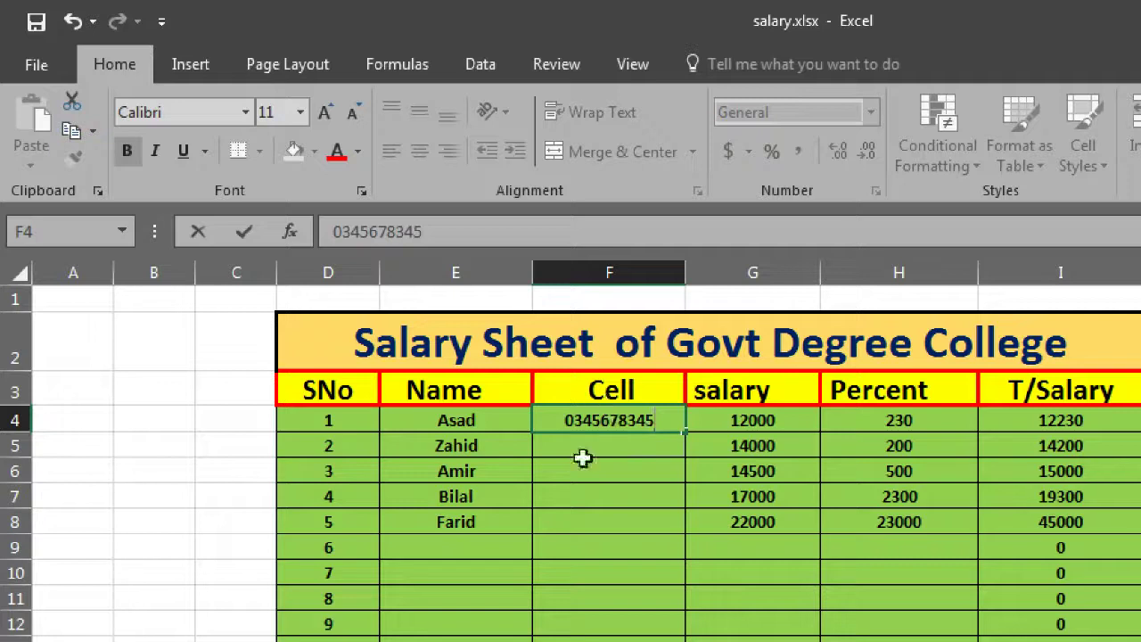
{"action": "left_click", "coordinate": [606, 446]}
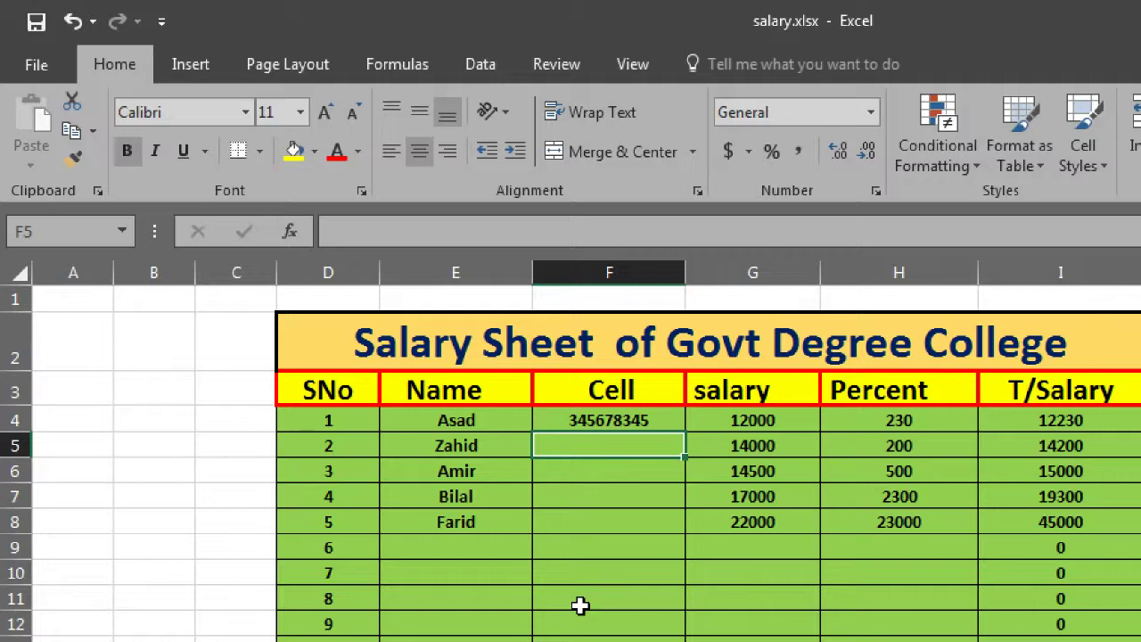
{"action": "type", "text": "04555555"}
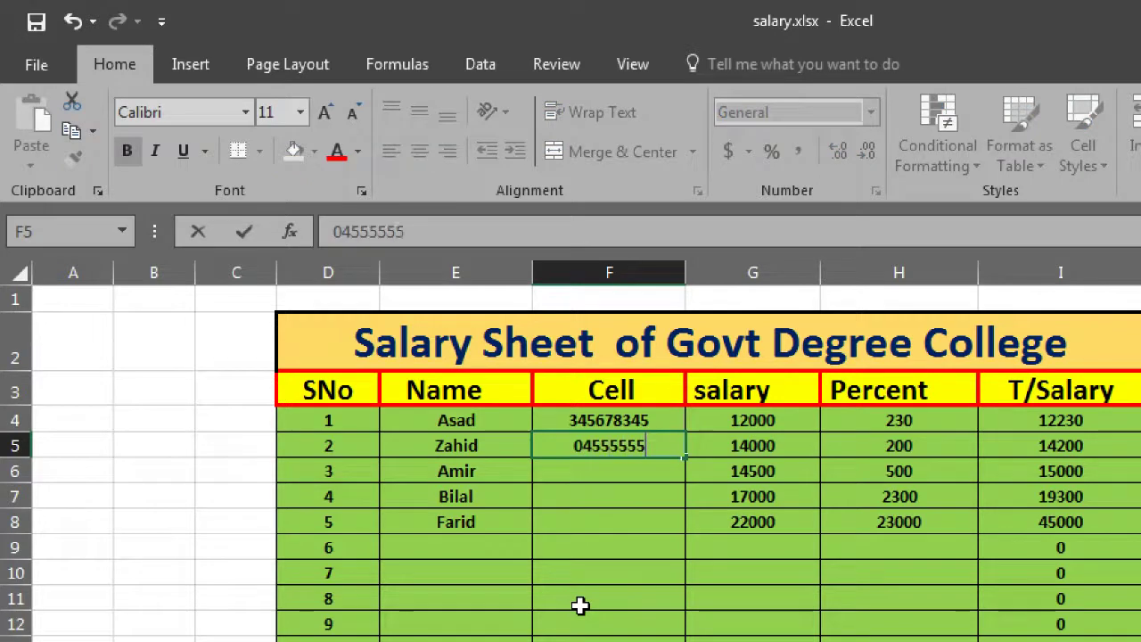
{"action": "left_click", "coordinate": [634, 478]}
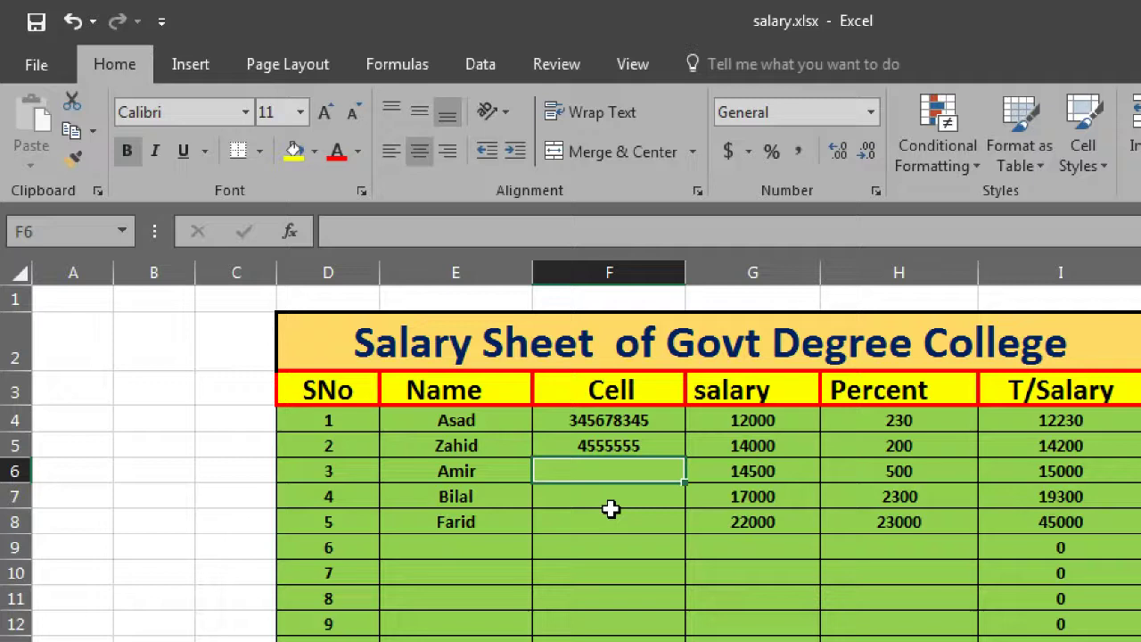
{"action": "type", "text": "03455555"}
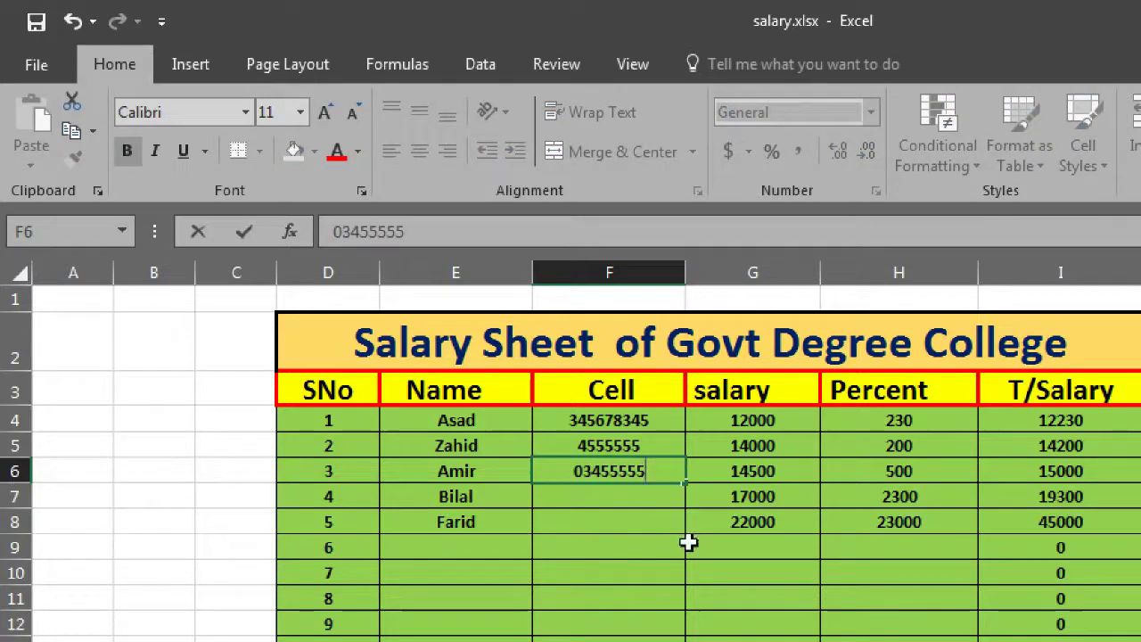
{"action": "left_click", "coordinate": [612, 496]}
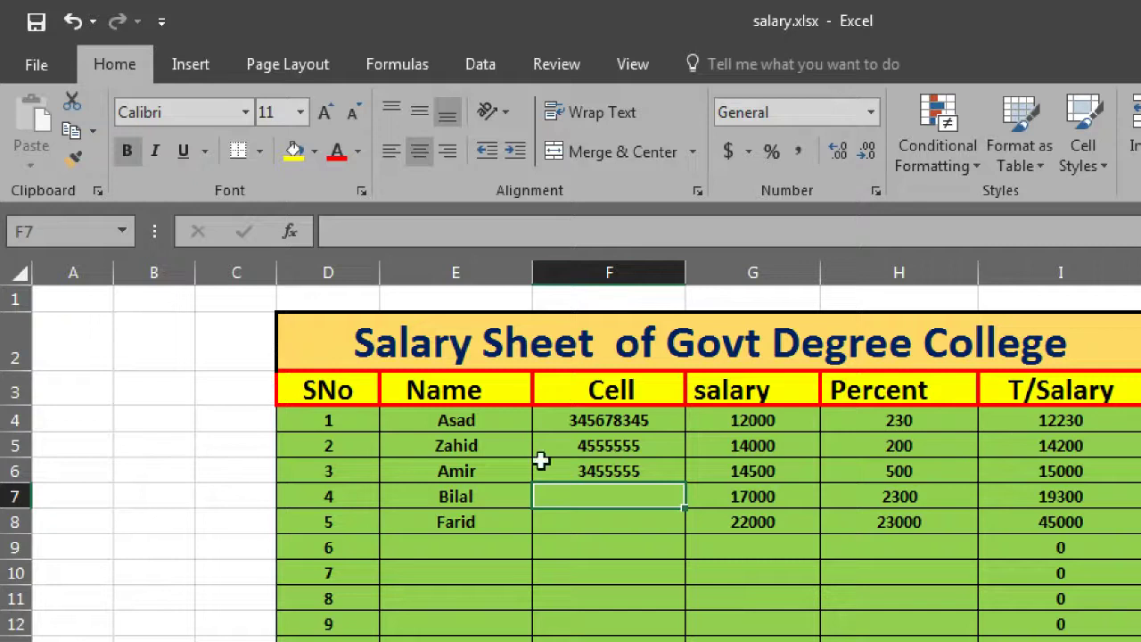
Enter 00002 into spare cell B5
{"action": "left_click", "coordinate": [155, 447]}
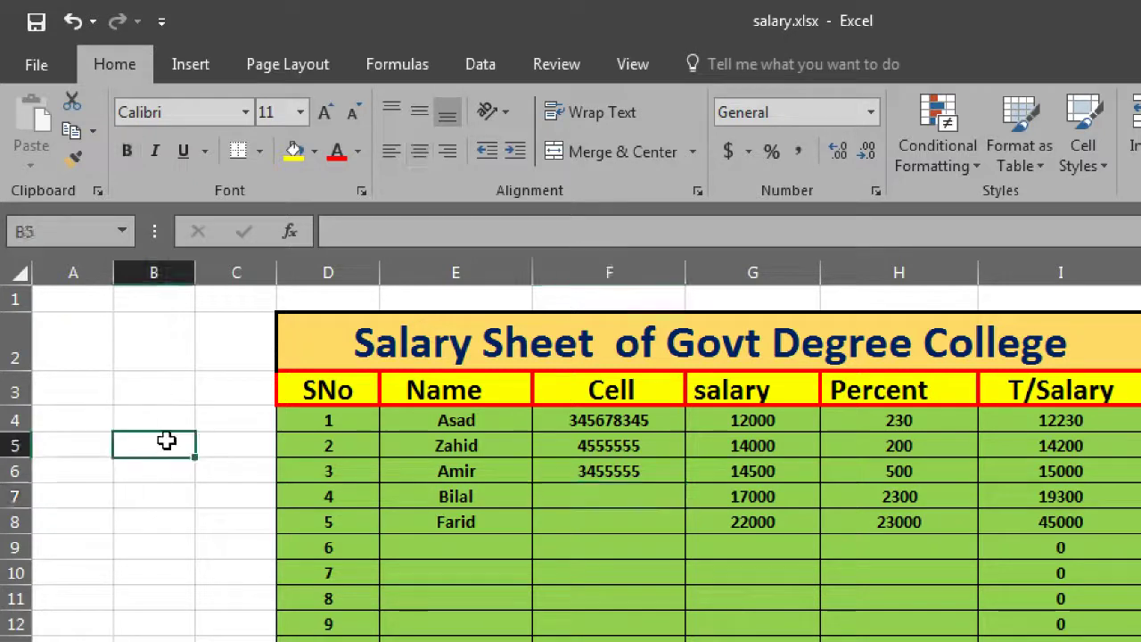
{"action": "type", "text": "00000"}
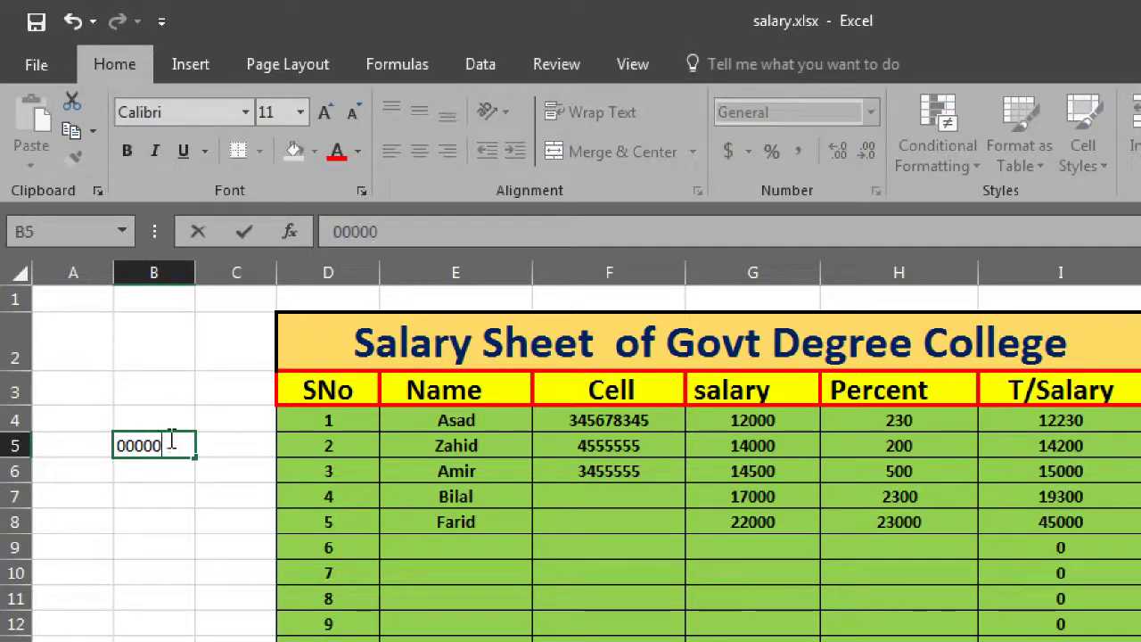
{"action": "type", "text": "2"}
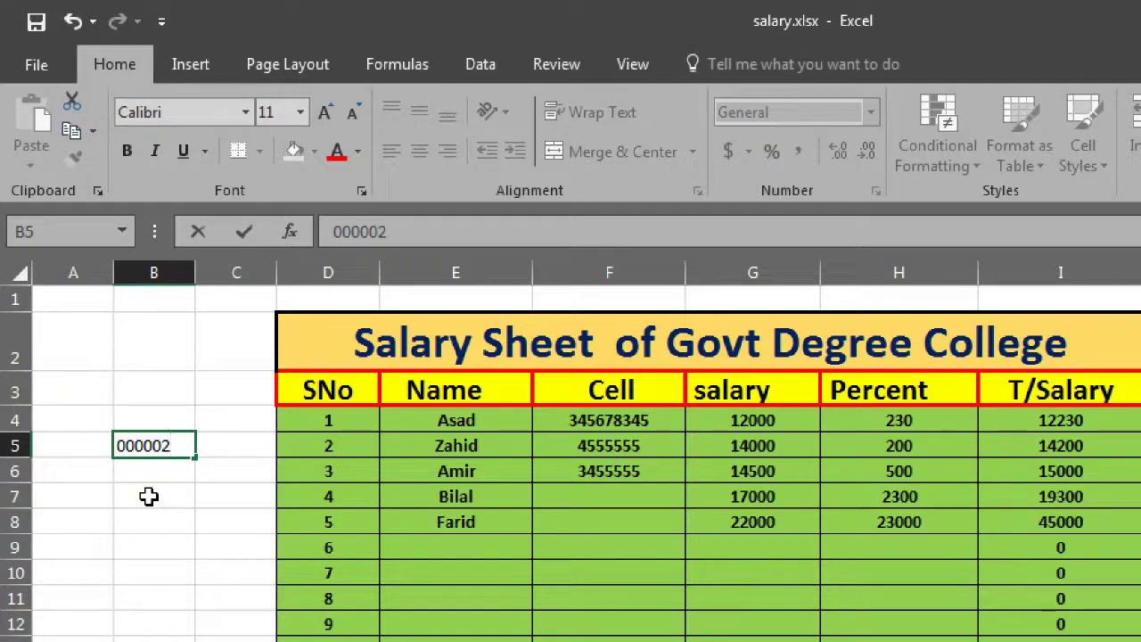
{"action": "key", "text": "Return"}
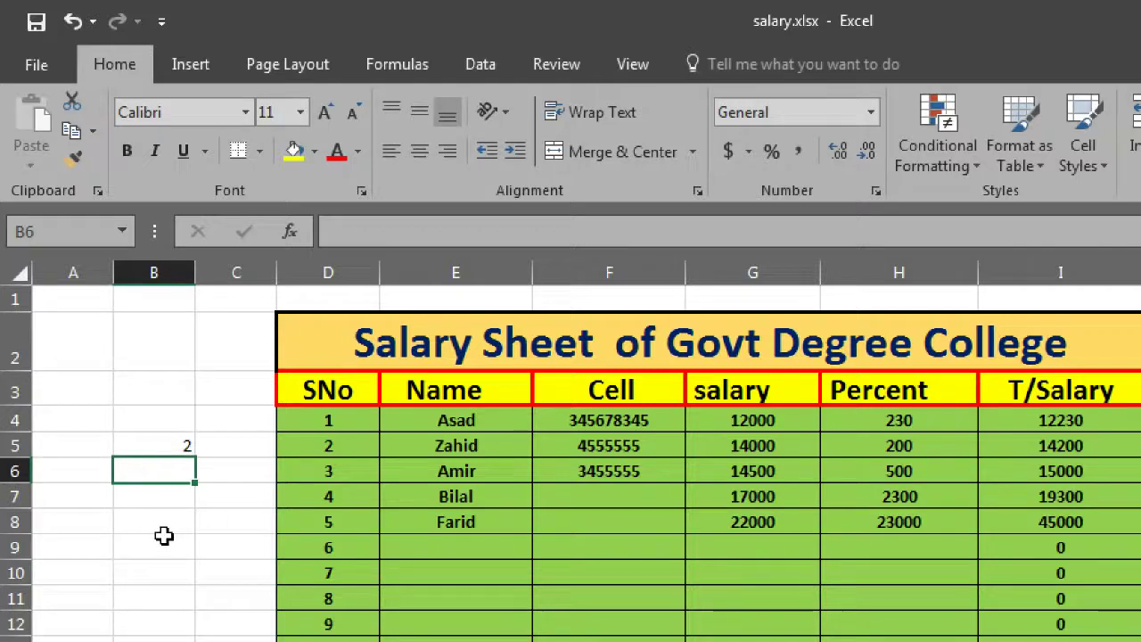
Enter 00003 into B6 and confirm it is stored as 3
{"action": "left_click", "coordinate": [152, 445]}
{"action": "left_click", "coordinate": [147, 473]}
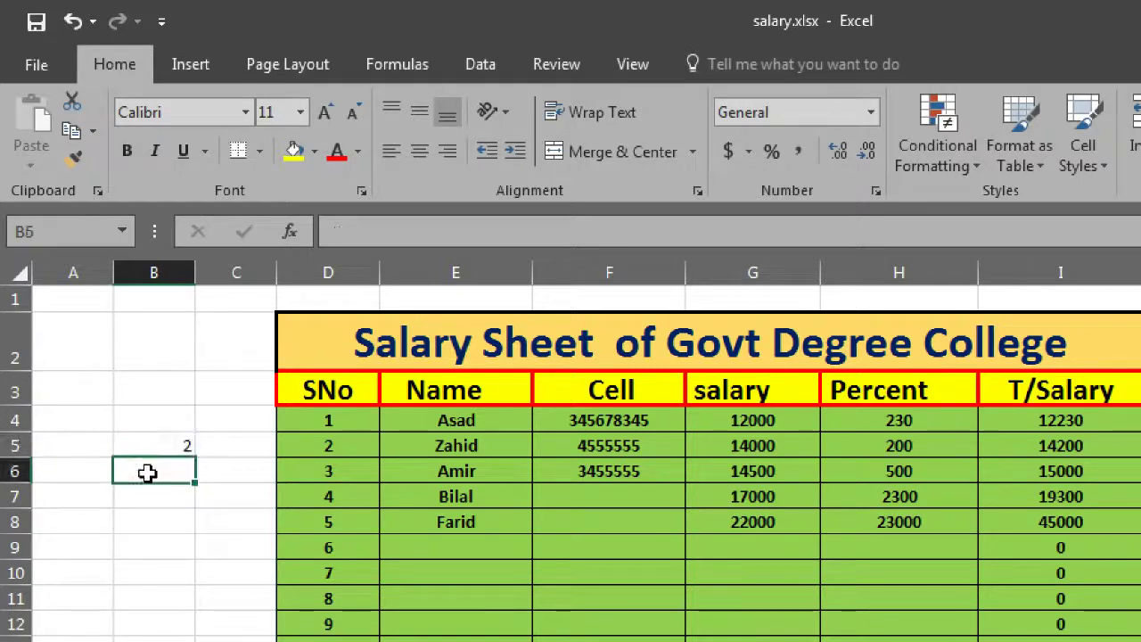
{"action": "type", "text": "00003"}
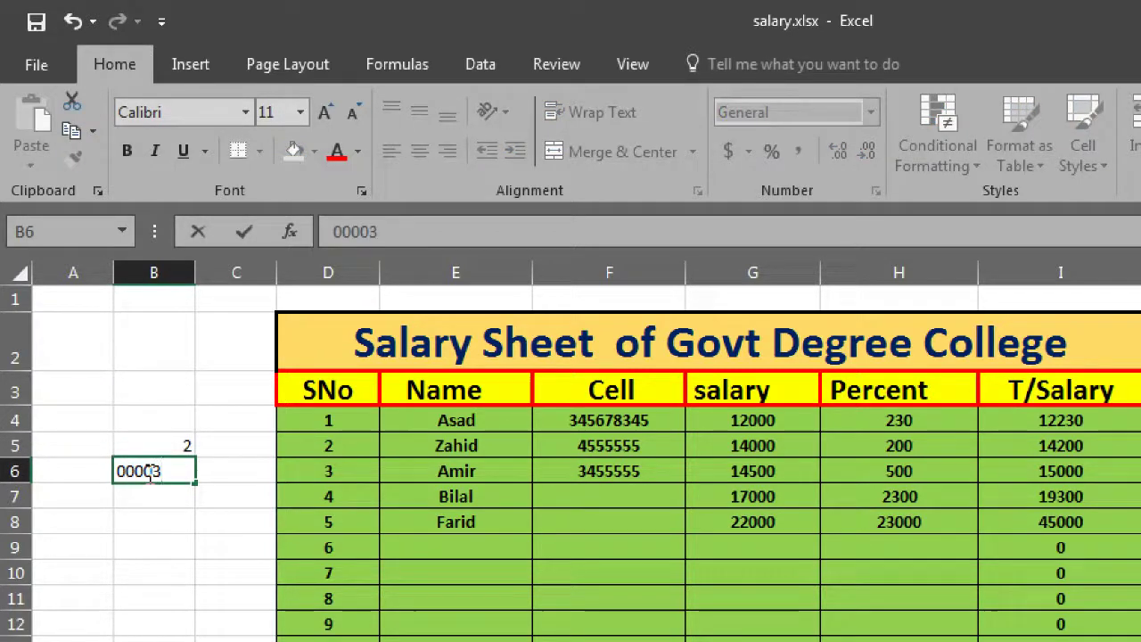
{"action": "left_click", "coordinate": [130, 495]}
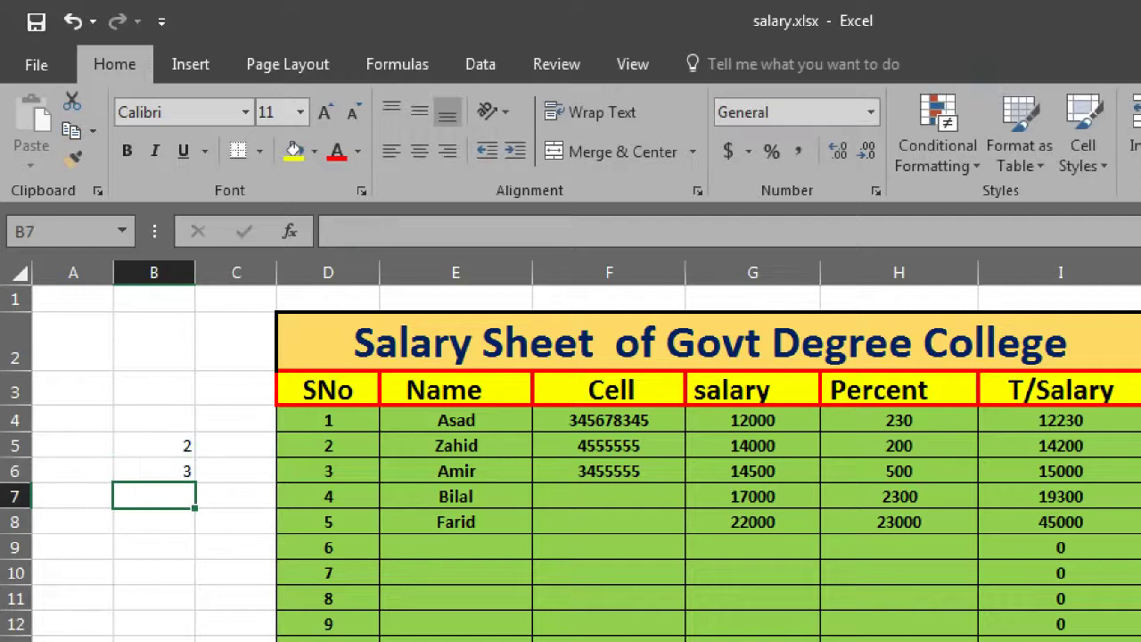
{"action": "key", "text": "Up"}
{"action": "key", "text": "Up"}
{"action": "key", "text": "Up"}
{"action": "left_click", "coordinate": [152, 455]}
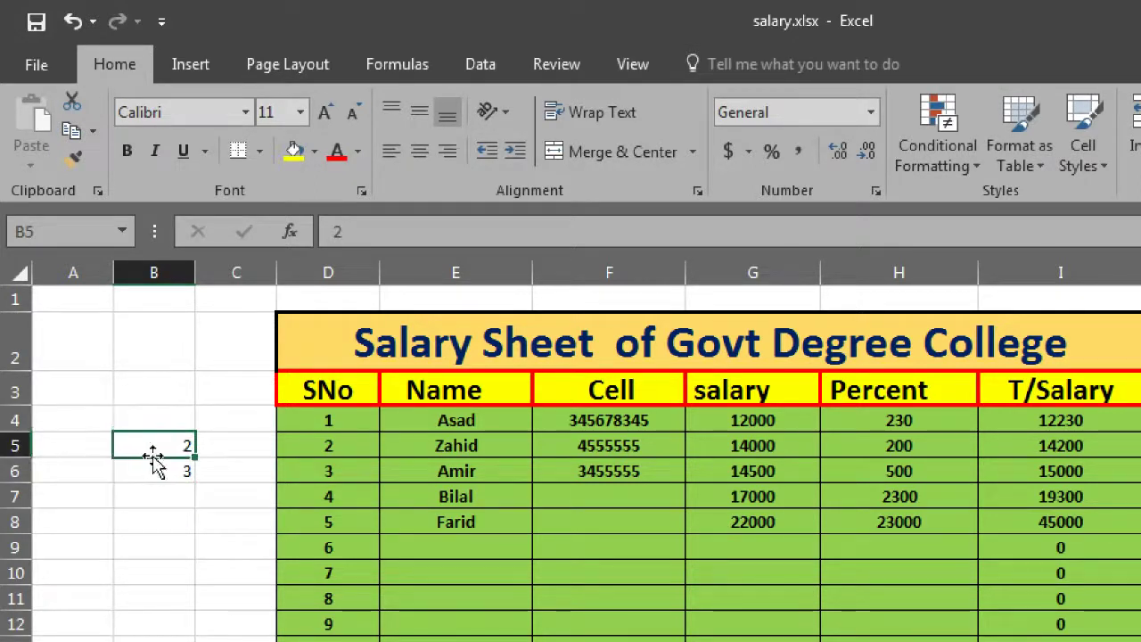
{"action": "left_click", "coordinate": [158, 477]}
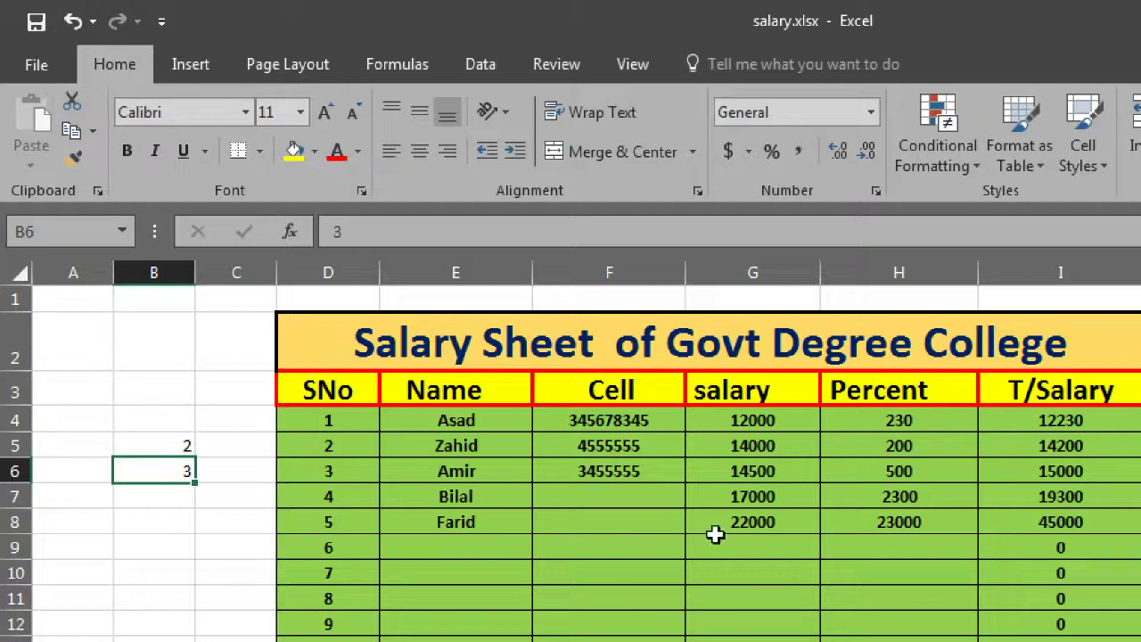
{"action": "left_click", "coordinate": [619, 496]}
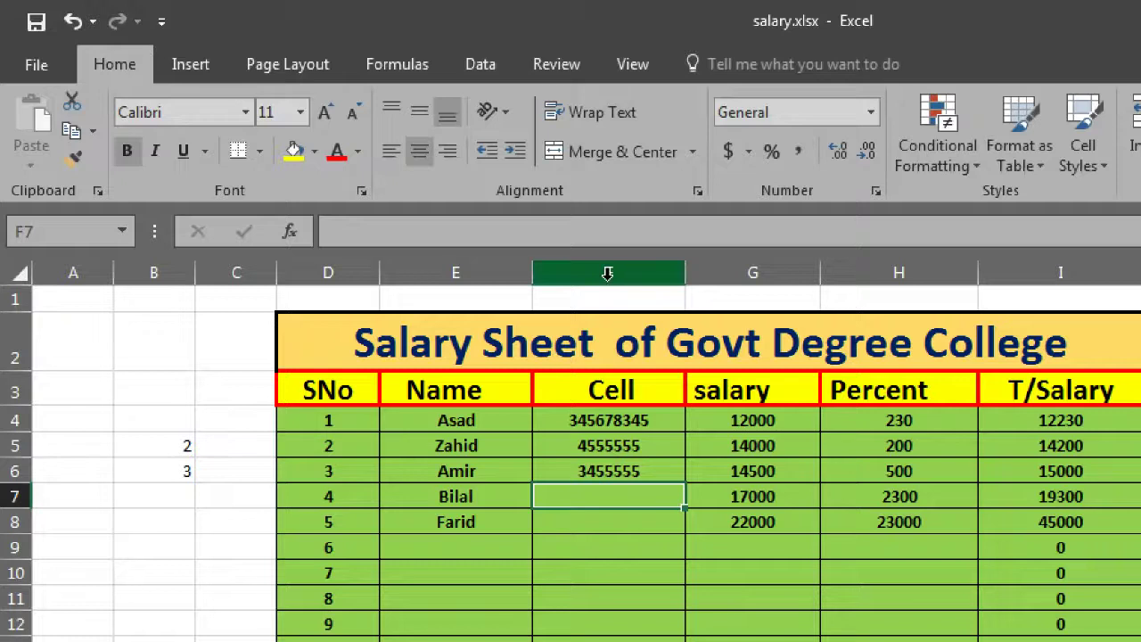
Insert and undo a trial column before salary and a blank row above Amir's row 6
{"action": "right_click", "coordinate": [721, 273]}
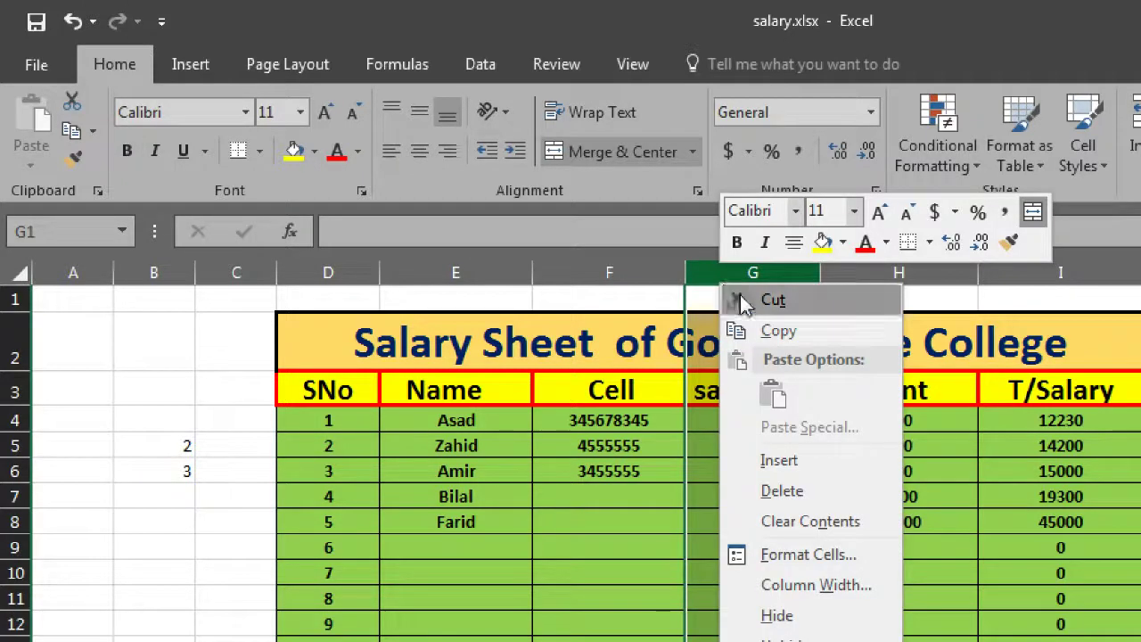
{"action": "left_click", "coordinate": [776, 460]}
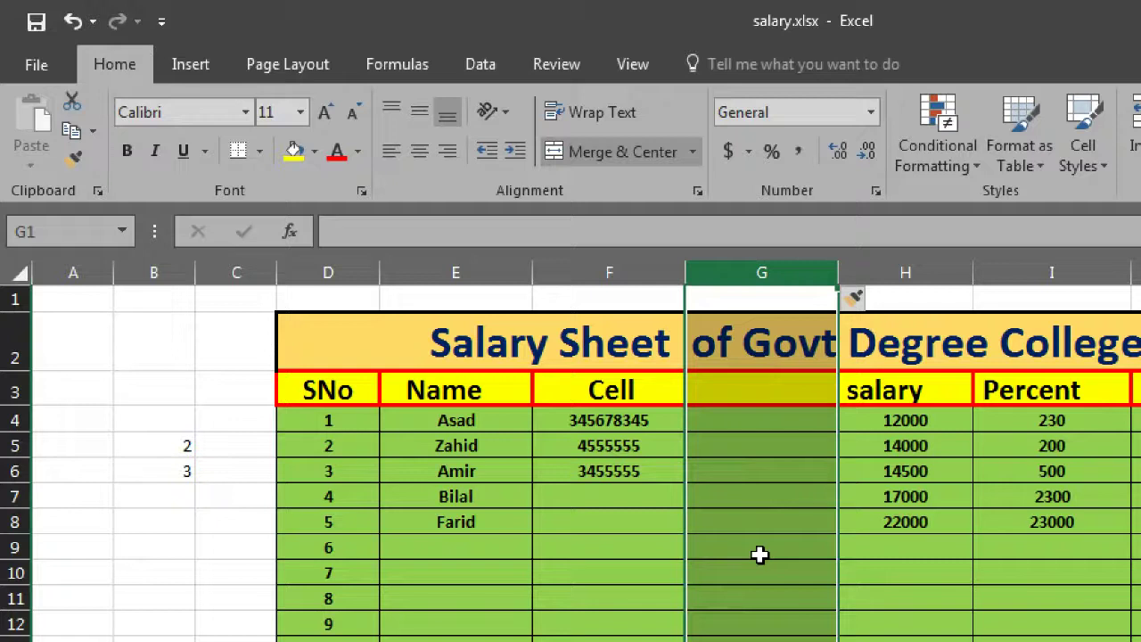
{"action": "key", "text": "ctrl+z"}
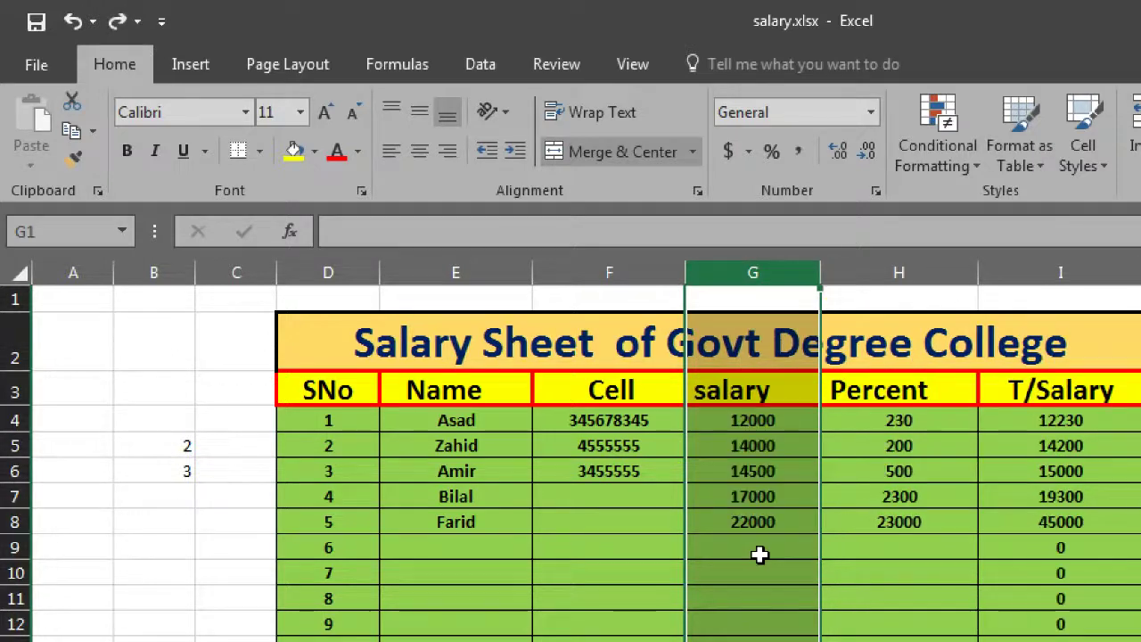
{"action": "left_click", "coordinate": [15, 471]}
{"action": "right_click", "coordinate": [24, 475]}
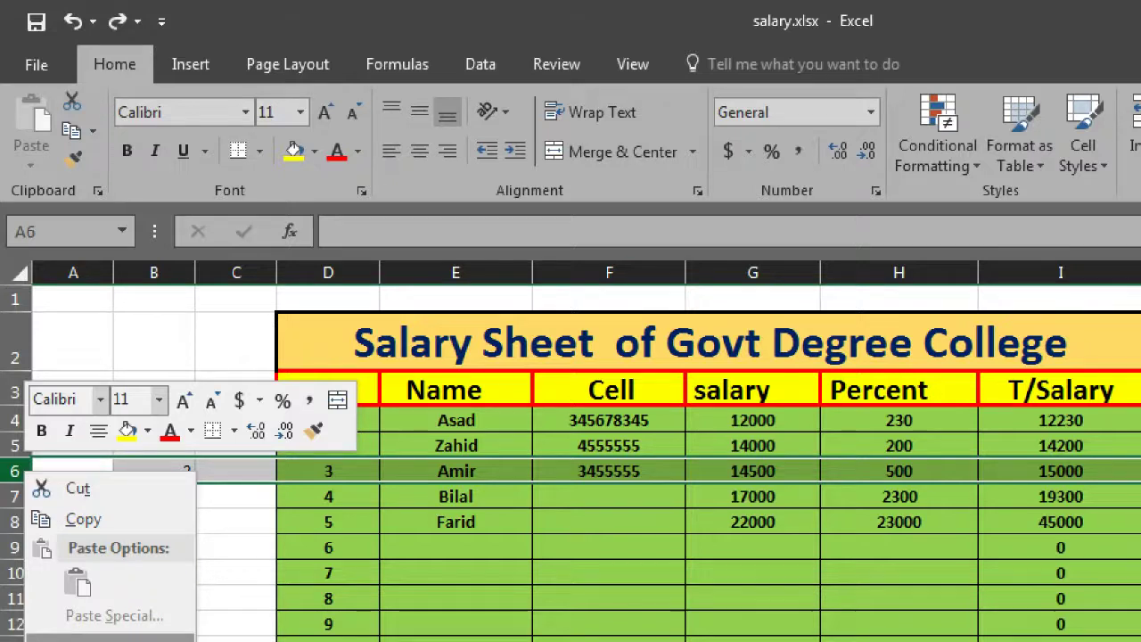
{"action": "left_click", "coordinate": [107, 638]}
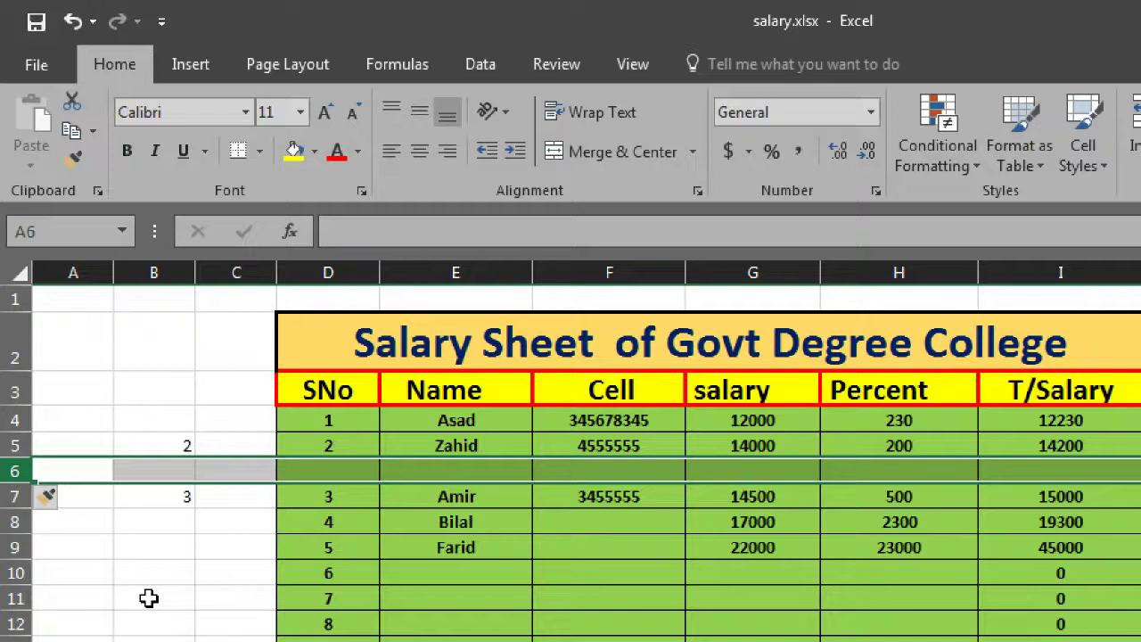
{"action": "key", "text": "ctrl+z"}
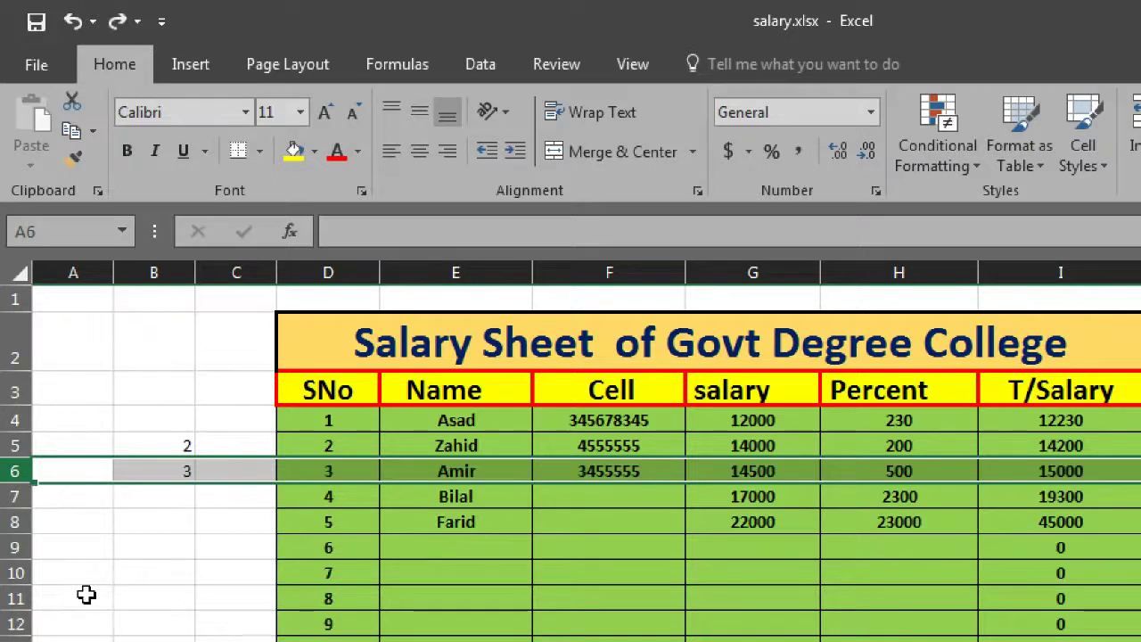
Insert and undo a blank row above Bilal's row 7, then select the names-to-salaries block
{"action": "left_click", "coordinate": [13, 499]}
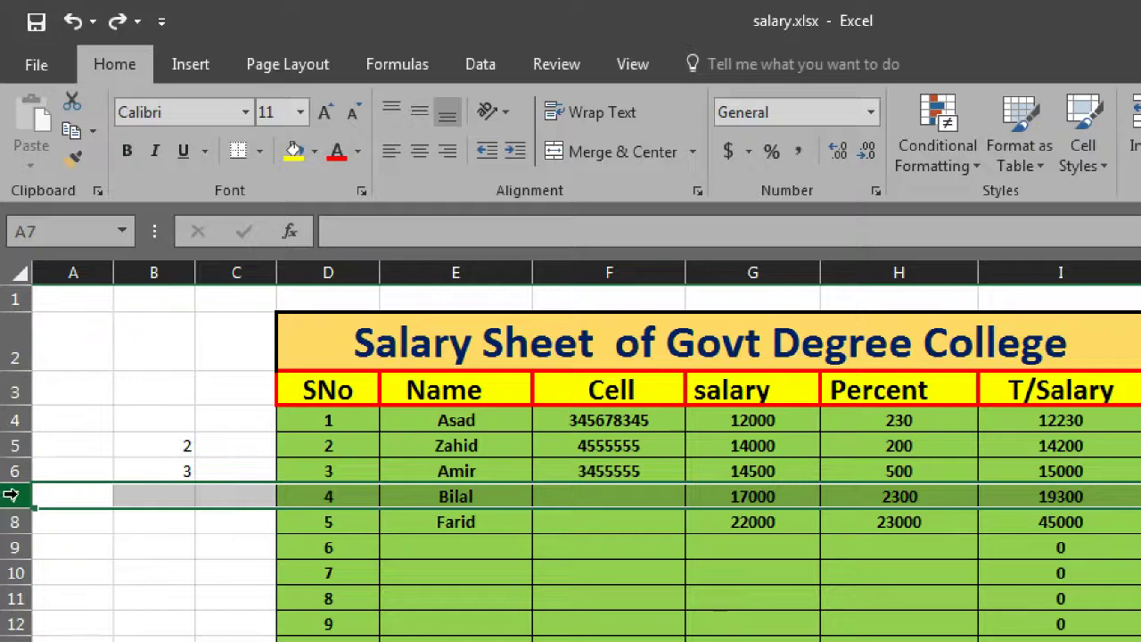
{"action": "right_click", "coordinate": [19, 503]}
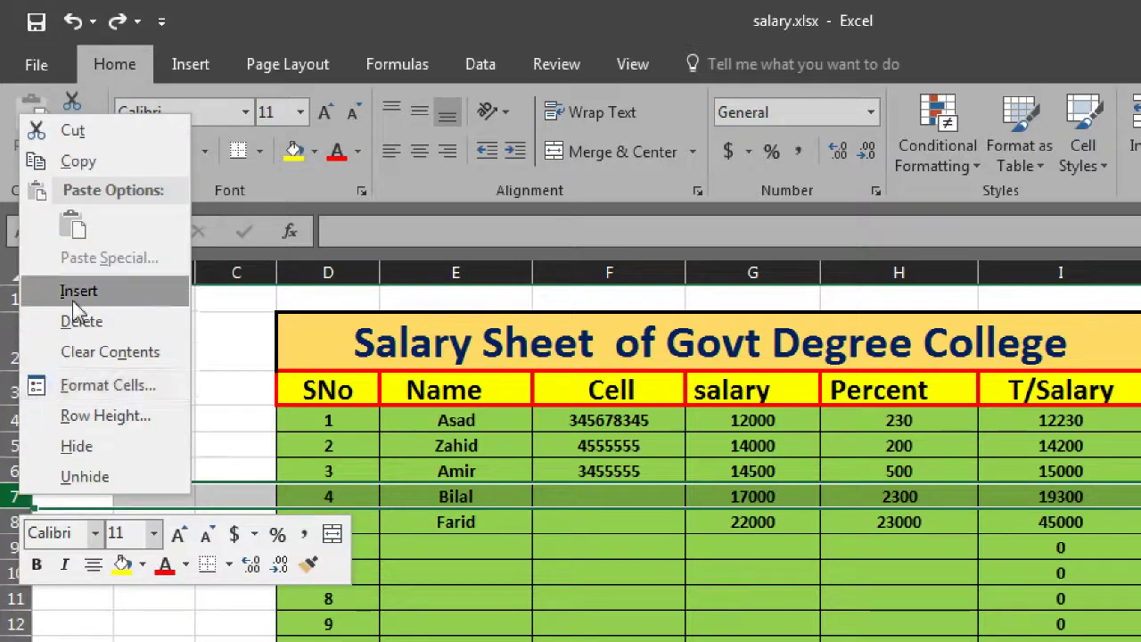
{"action": "left_click", "coordinate": [73, 298]}
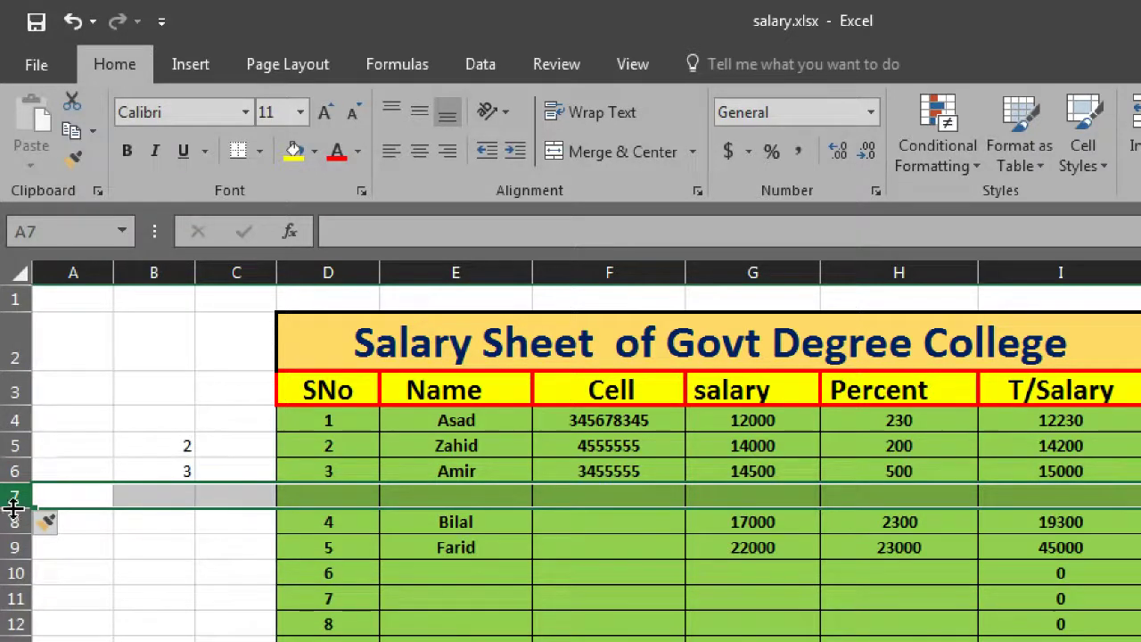
{"action": "key", "text": "ctrl+z"}
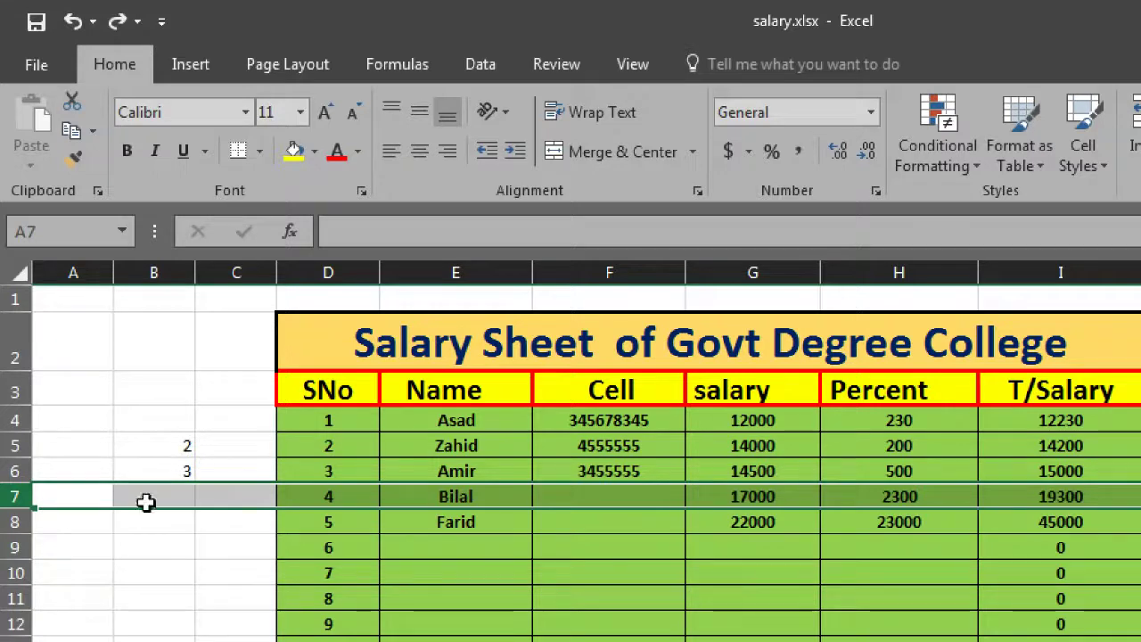
{"action": "left_click", "coordinate": [134, 575]}
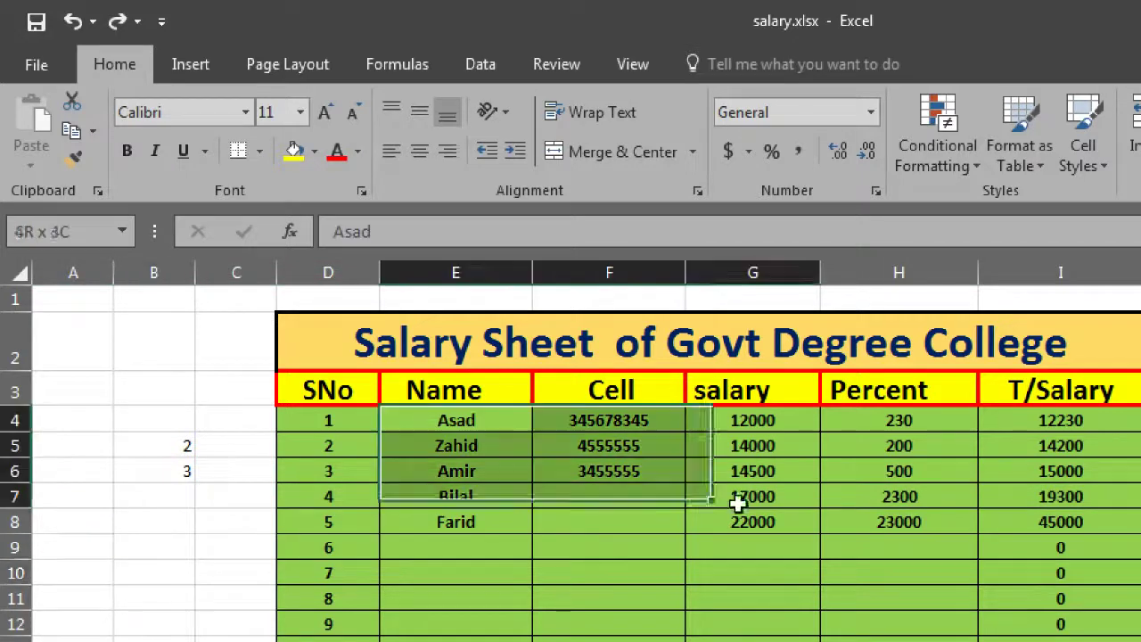
{"action": "left_click_drag", "start_coordinate": [428, 418], "coordinate": [891, 571]}
{"action": "left_click_drag", "start_coordinate": [122, 608], "coordinate": [122, 619]}
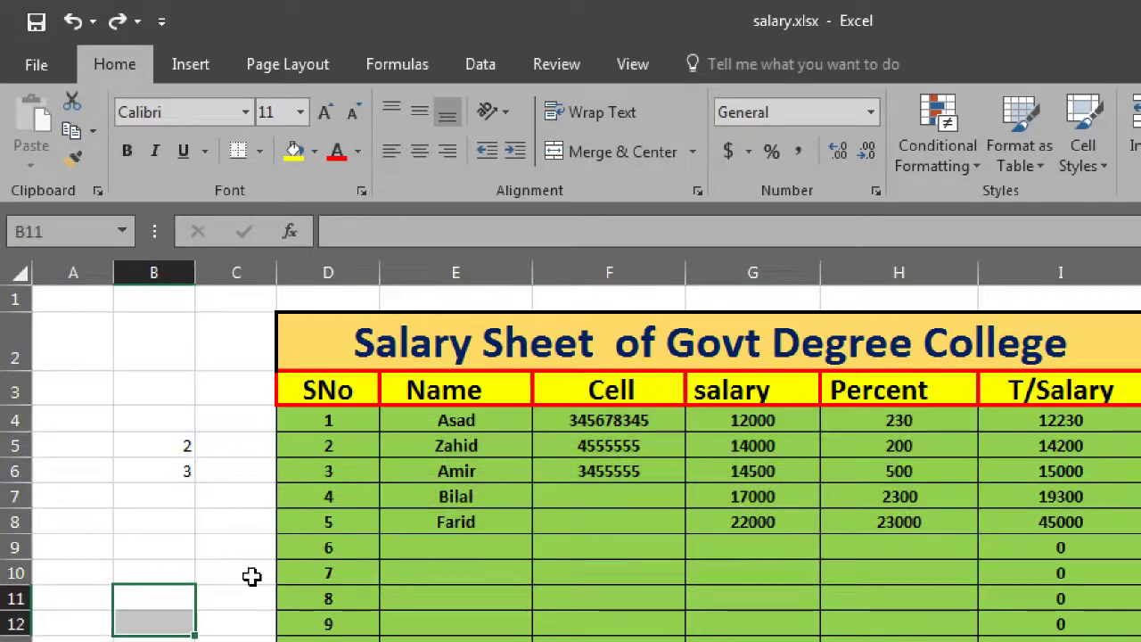
Again insert and undo a blank row above Bilal, then select Farid's row 8
{"action": "left_click", "coordinate": [14, 497]}
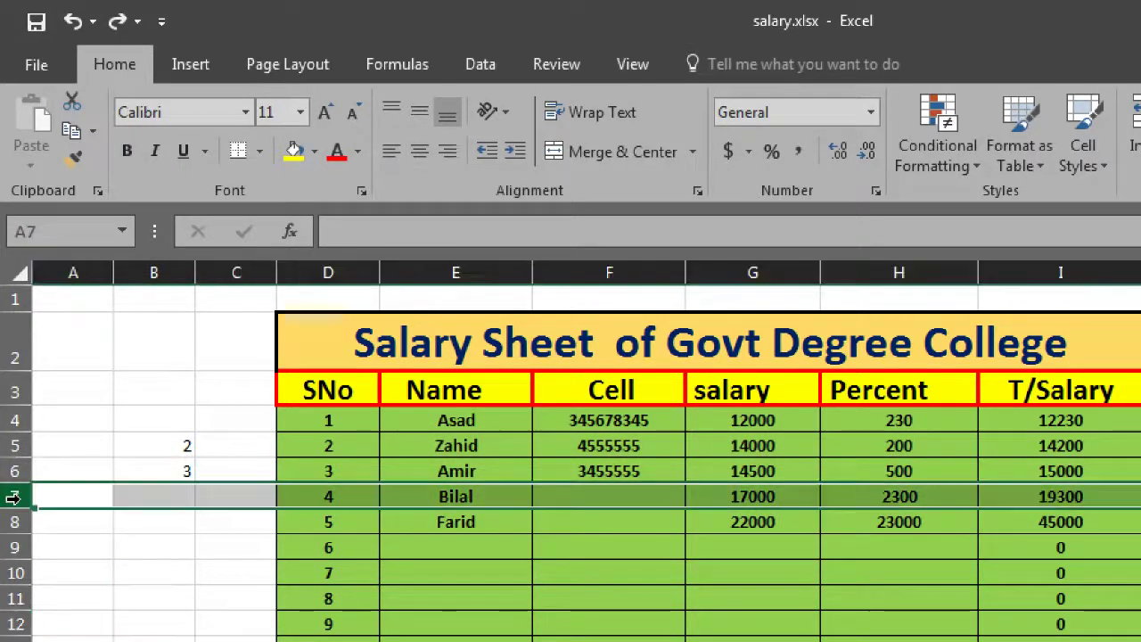
{"action": "right_click", "coordinate": [24, 506]}
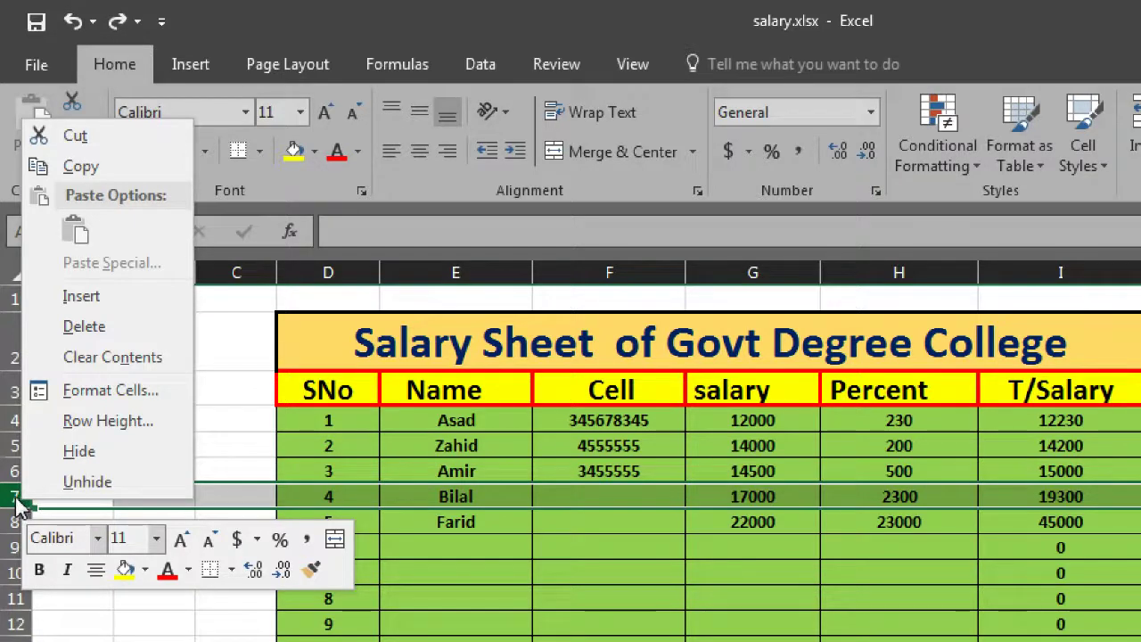
{"action": "left_click", "coordinate": [71, 297]}
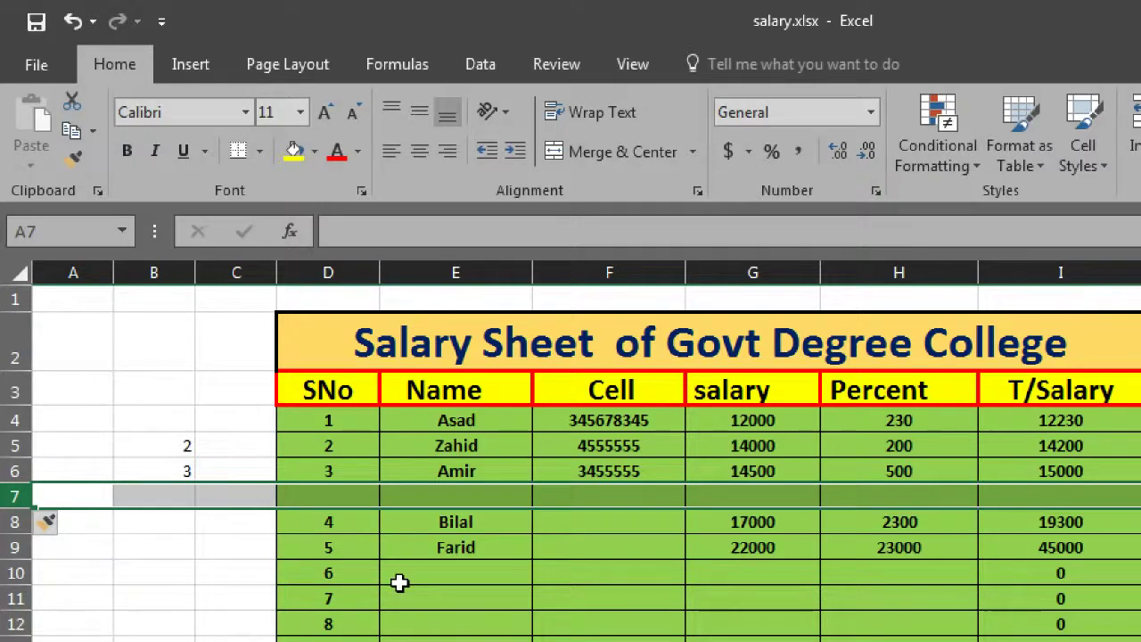
{"action": "key", "text": "ctrl+z"}
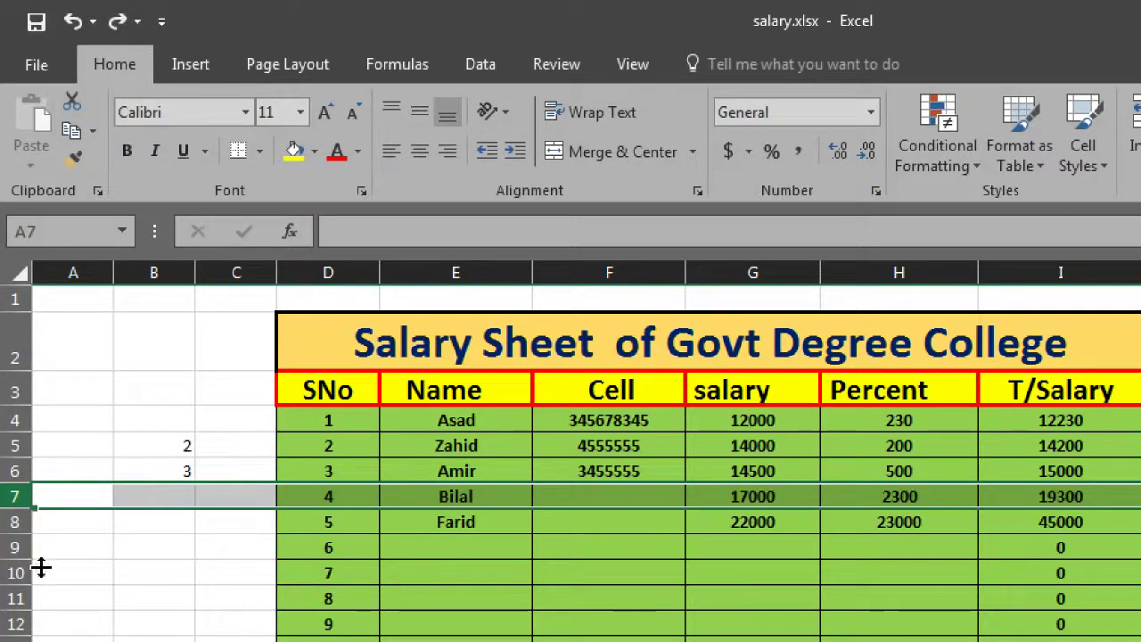
{"action": "left_click", "coordinate": [19, 520]}
Insert a new row above Farid with SNo 5 and name Naeem
{"action": "right_click", "coordinate": [20, 521]}
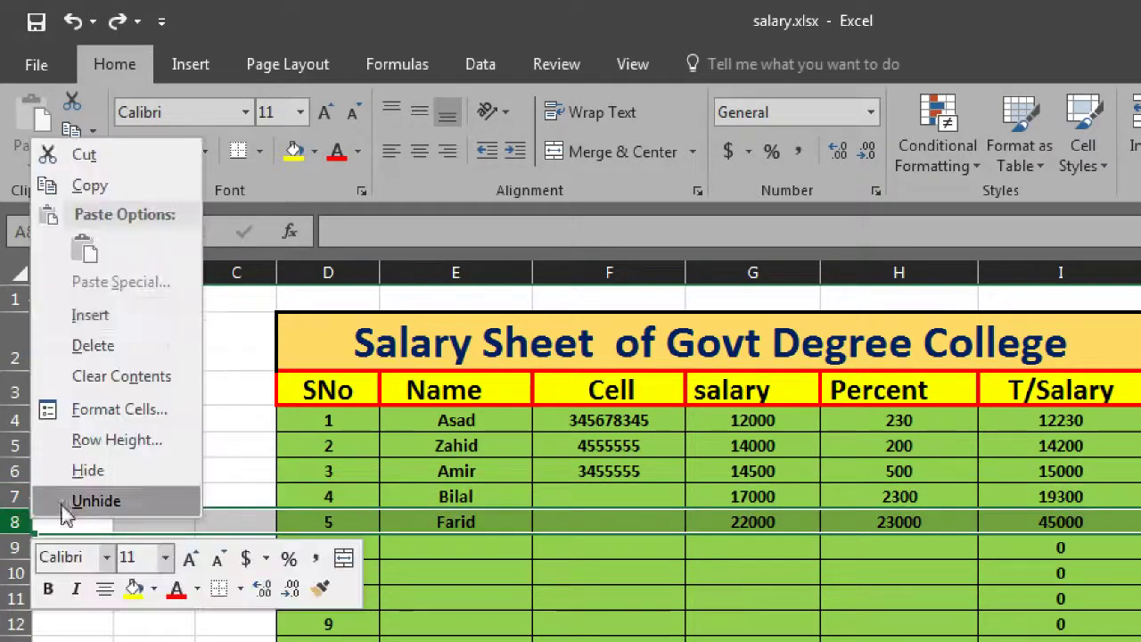
{"action": "left_click", "coordinate": [163, 319]}
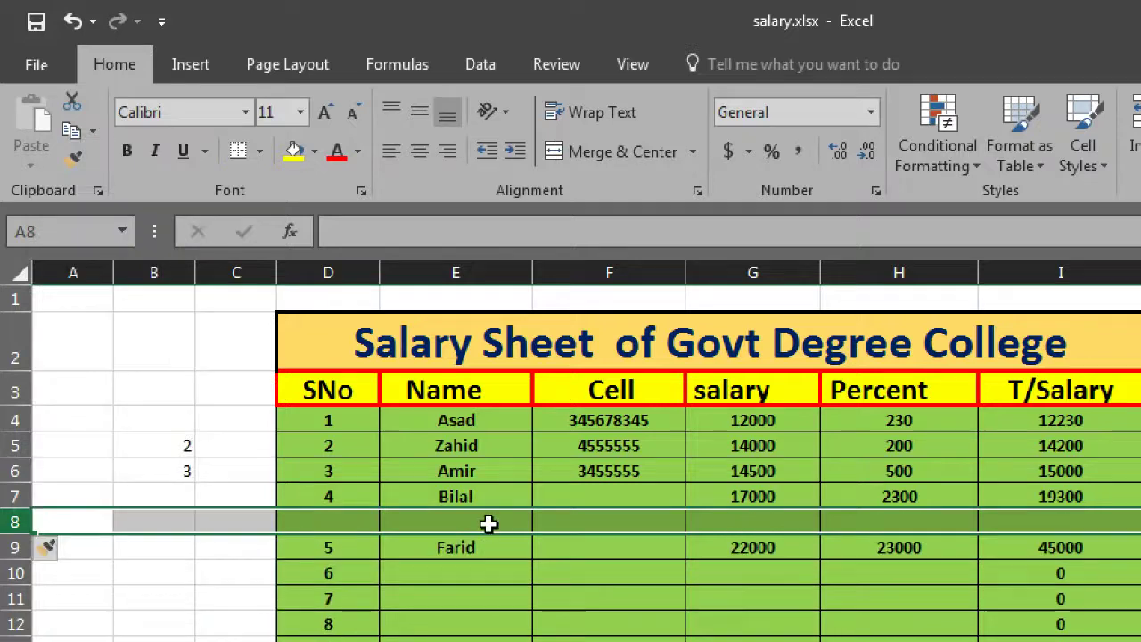
{"action": "left_click", "coordinate": [486, 523]}
{"action": "left_click", "coordinate": [318, 517]}
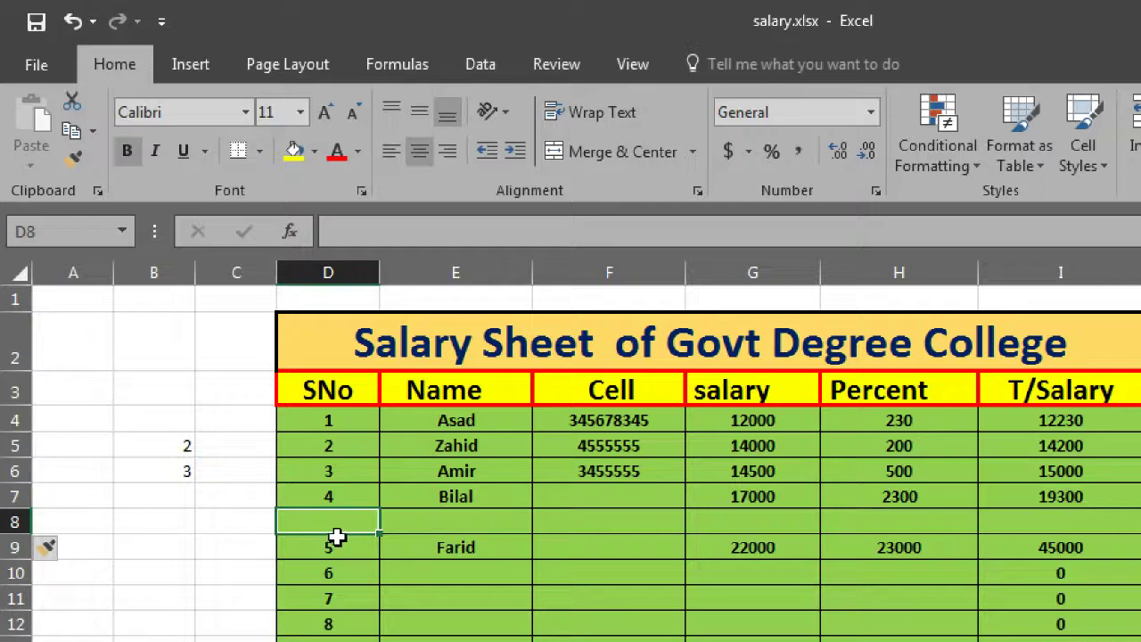
{"action": "type", "text": "5"}
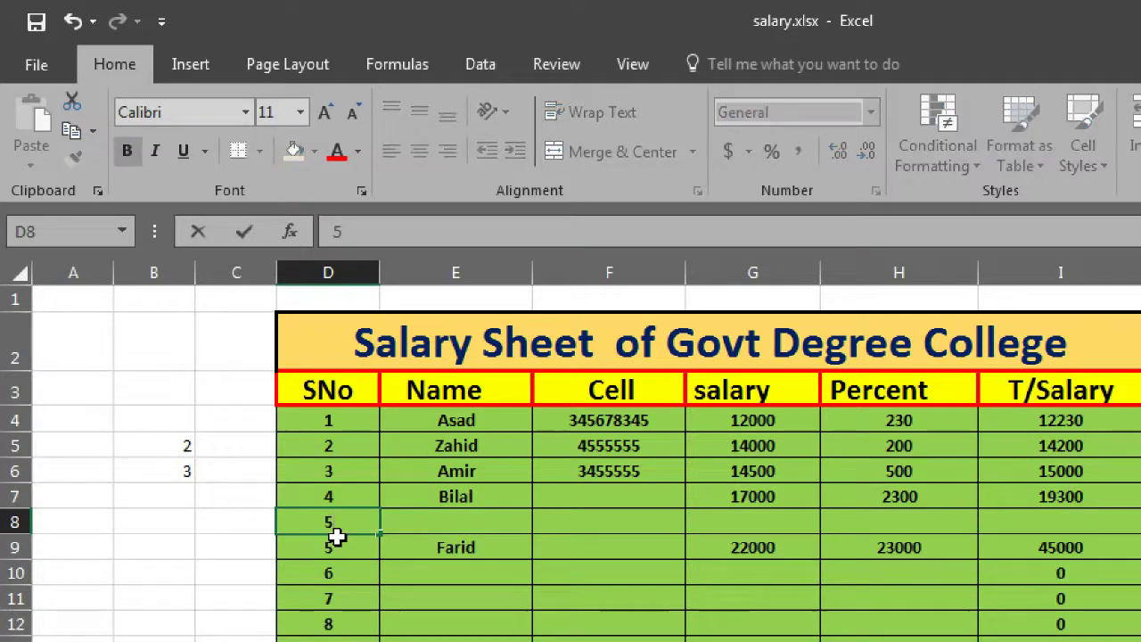
{"action": "left_click", "coordinate": [418, 519]}
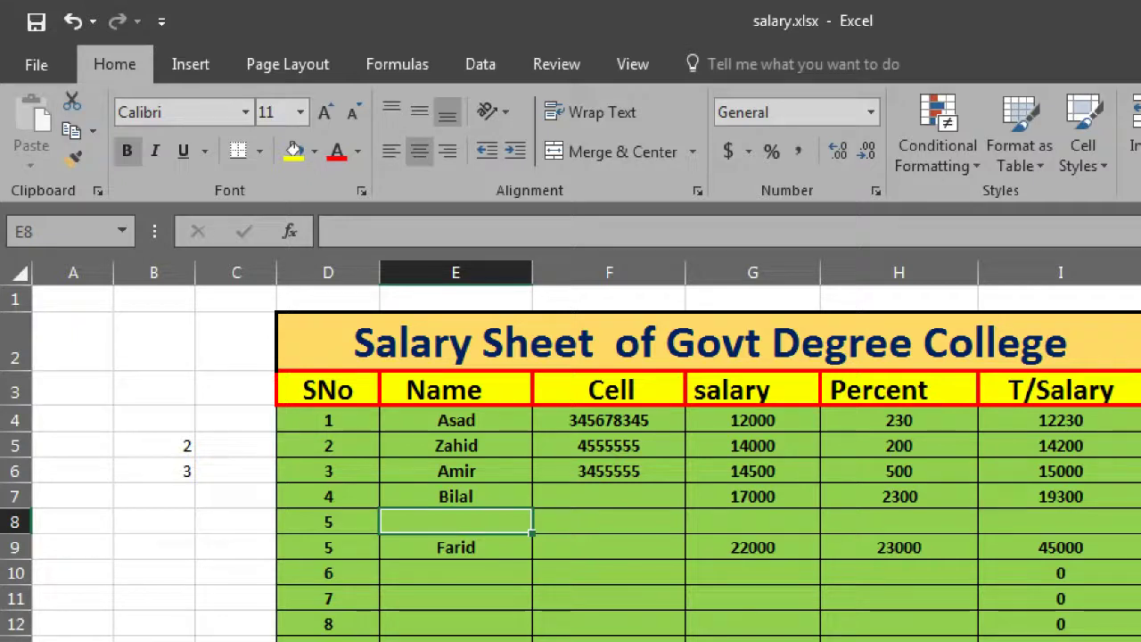
{"action": "type", "text": "Name"}
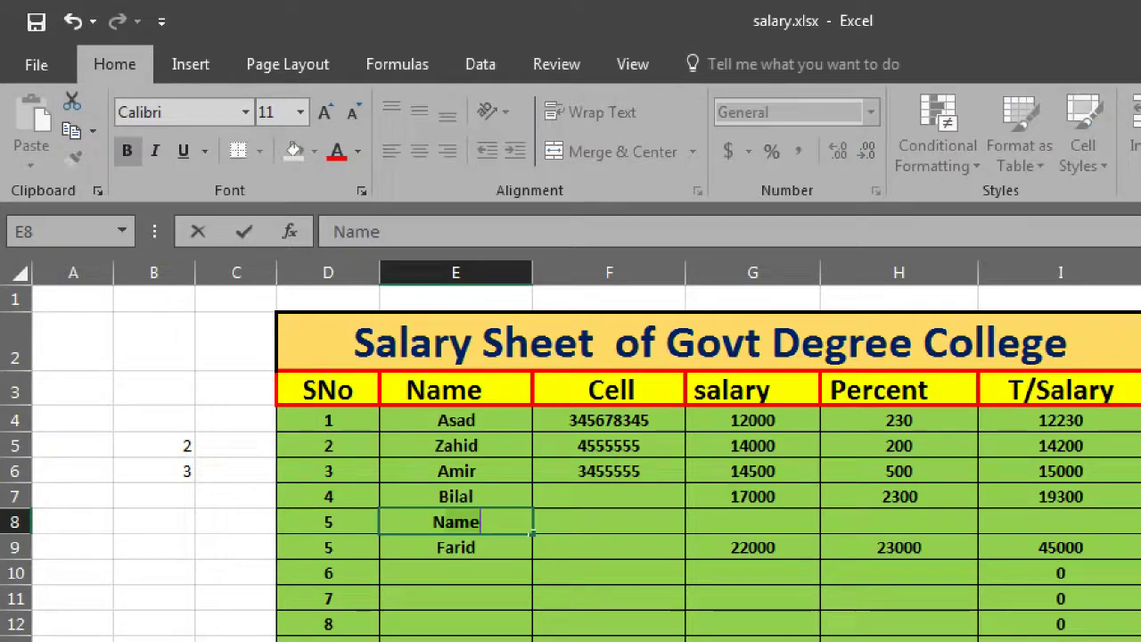
{"action": "type", "text": "em"}
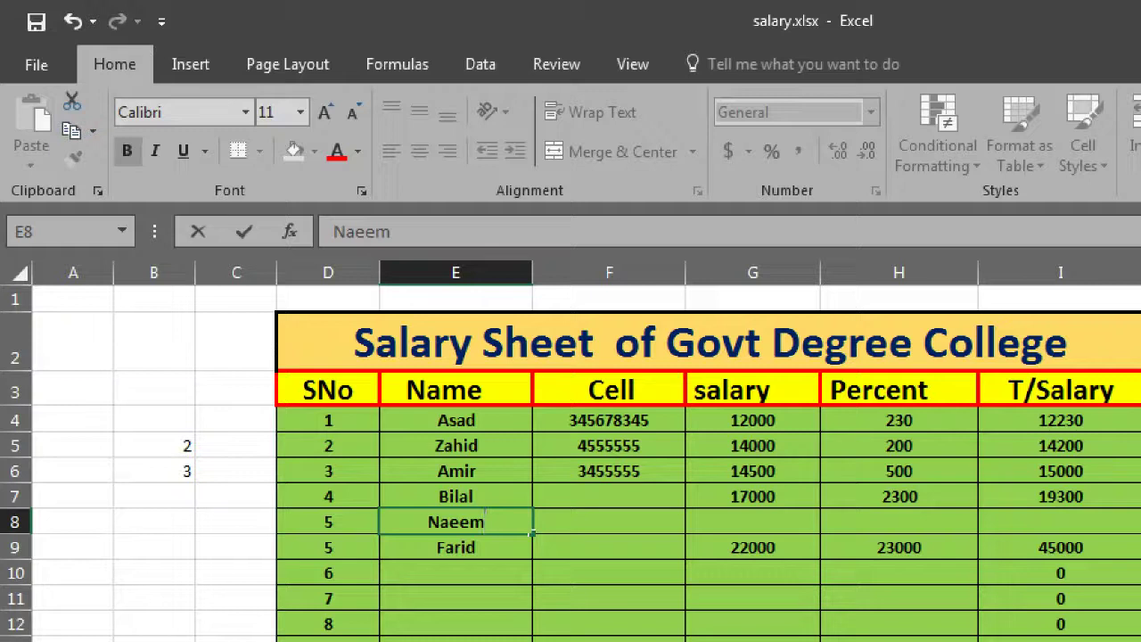
{"action": "left_click", "coordinate": [591, 525]}
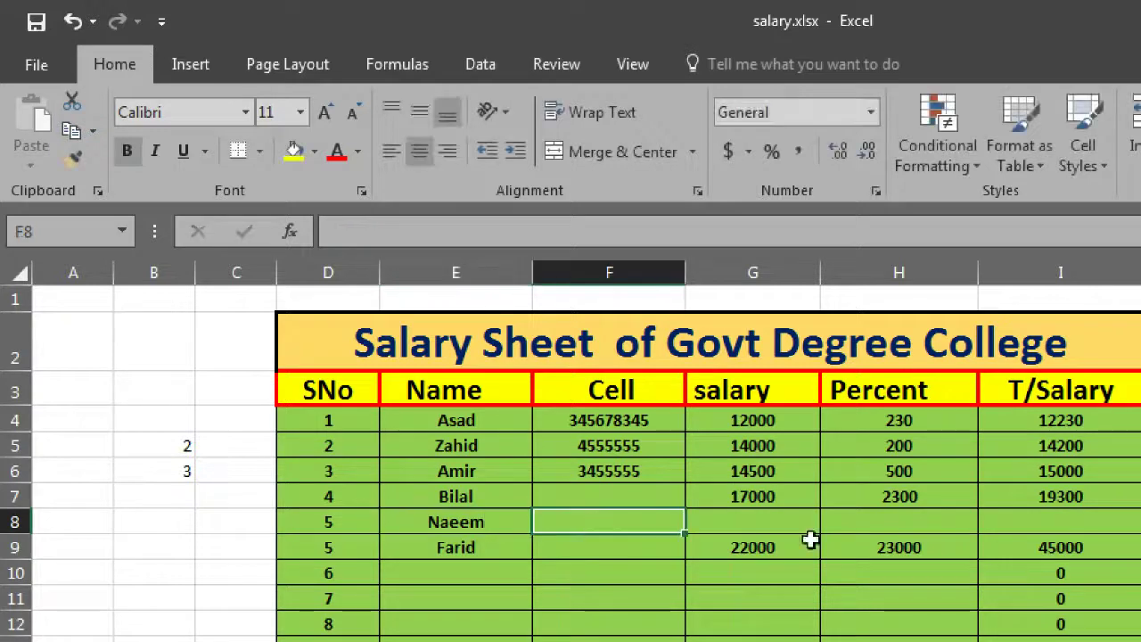
{"action": "left_click", "coordinate": [1036, 520]}
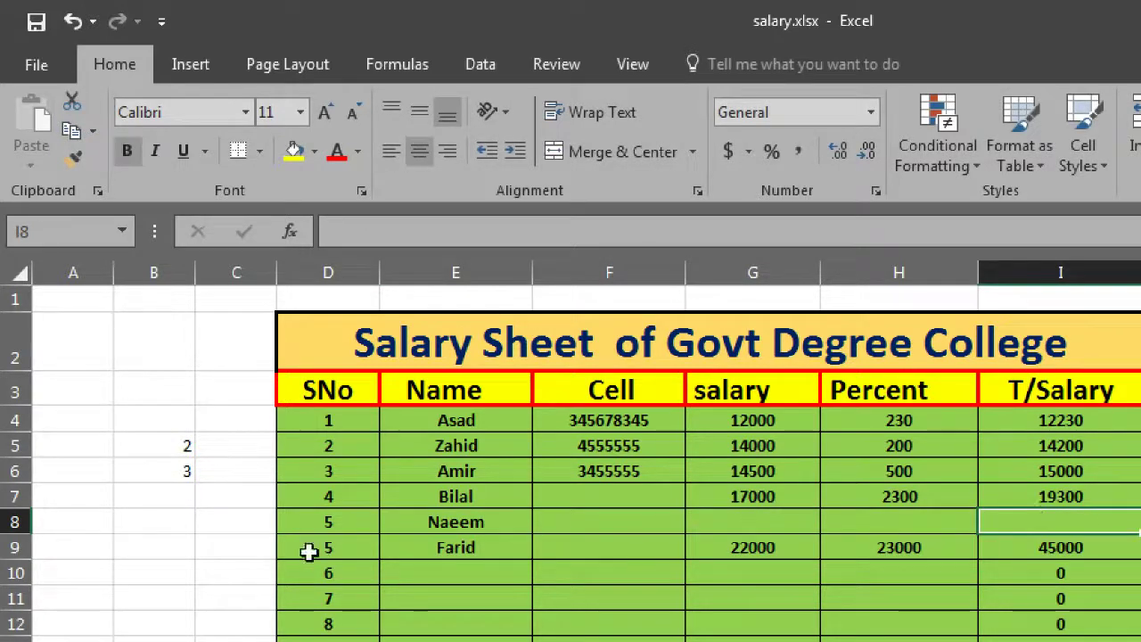
Fill the SNo column down to row 12 as a series, renumbering 6 through 9
{"action": "left_click", "coordinate": [316, 524]}
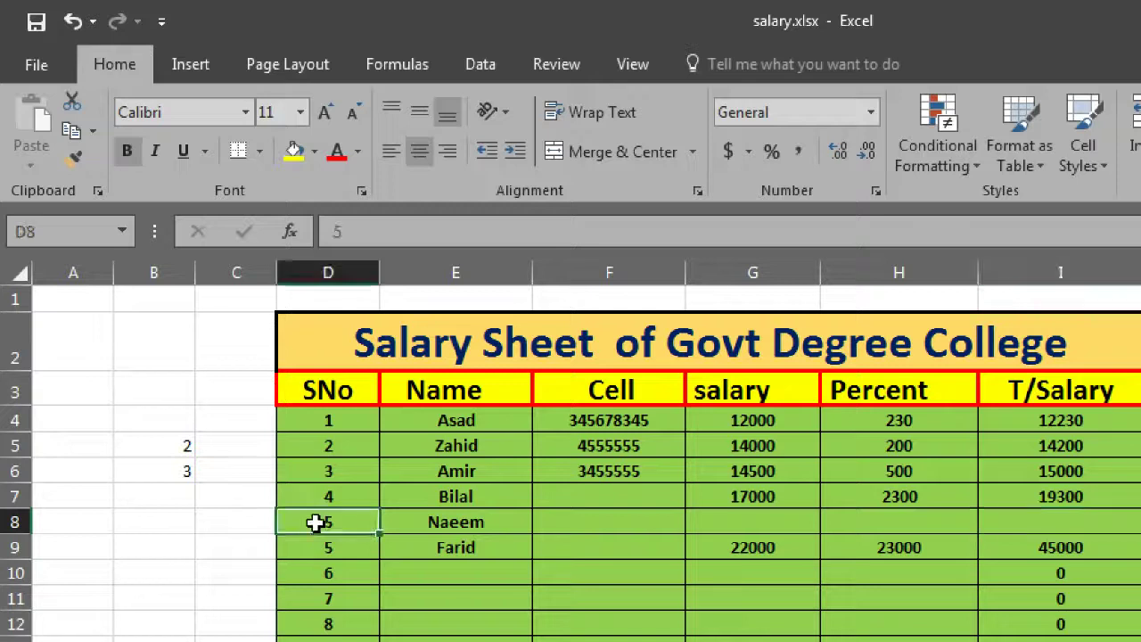
{"action": "left_click_drag", "start_coordinate": [382, 533], "coordinate": [381, 638]}
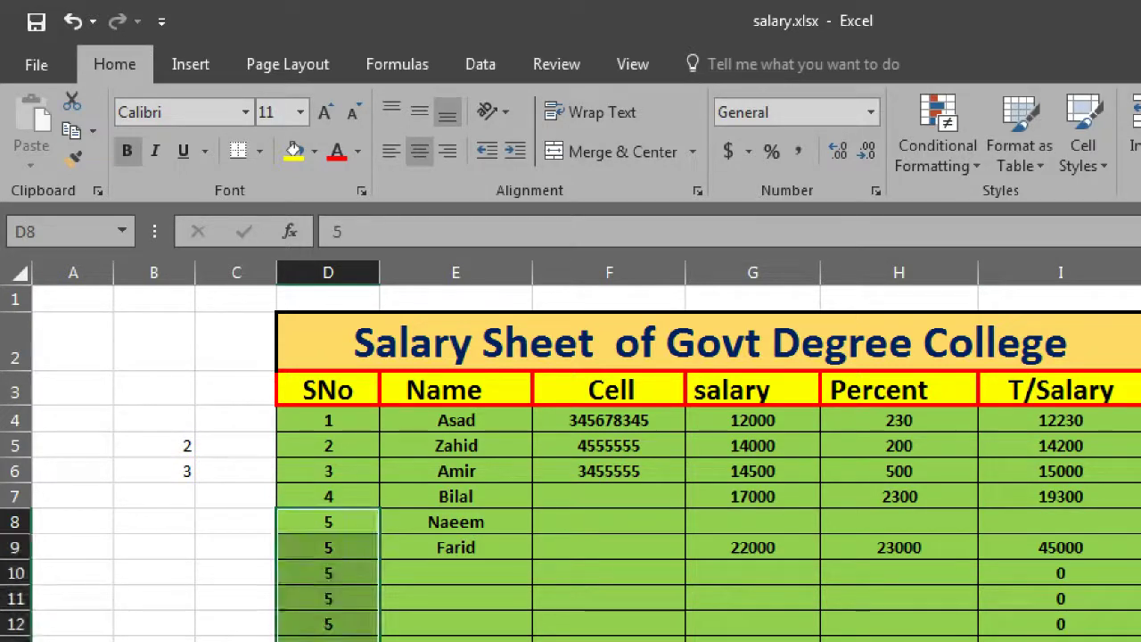
{"action": "left_click", "coordinate": [393, 637]}
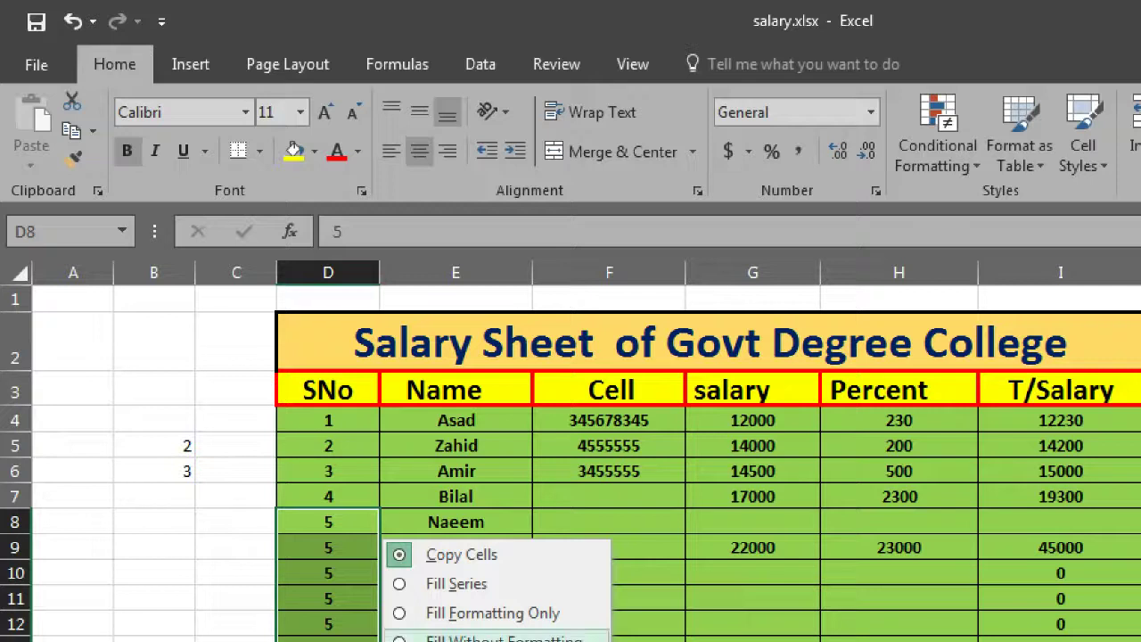
{"action": "left_click", "coordinate": [403, 585]}
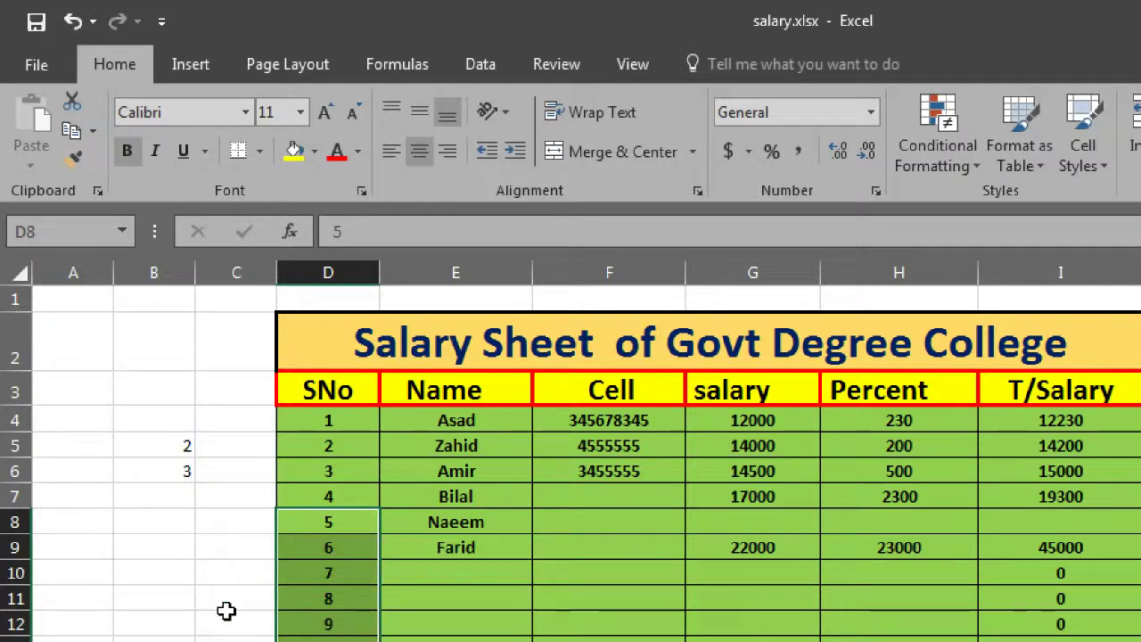
{"action": "left_click", "coordinate": [426, 576]}
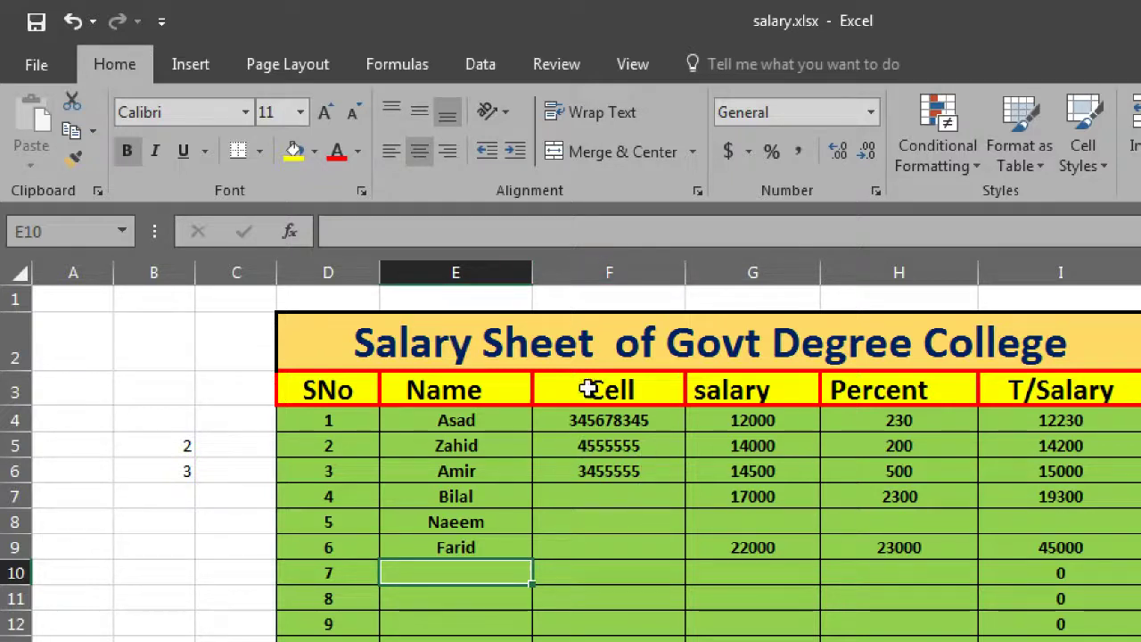
{"action": "left_click_drag", "start_coordinate": [573, 420], "coordinate": [575, 628]}
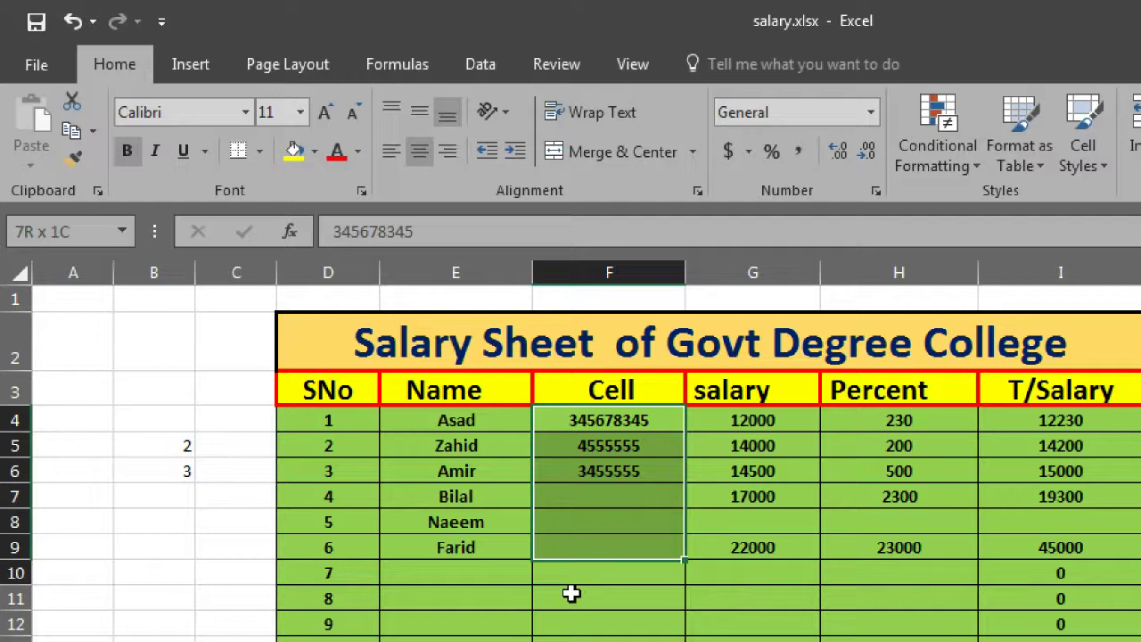
{"action": "left_click", "coordinate": [593, 450]}
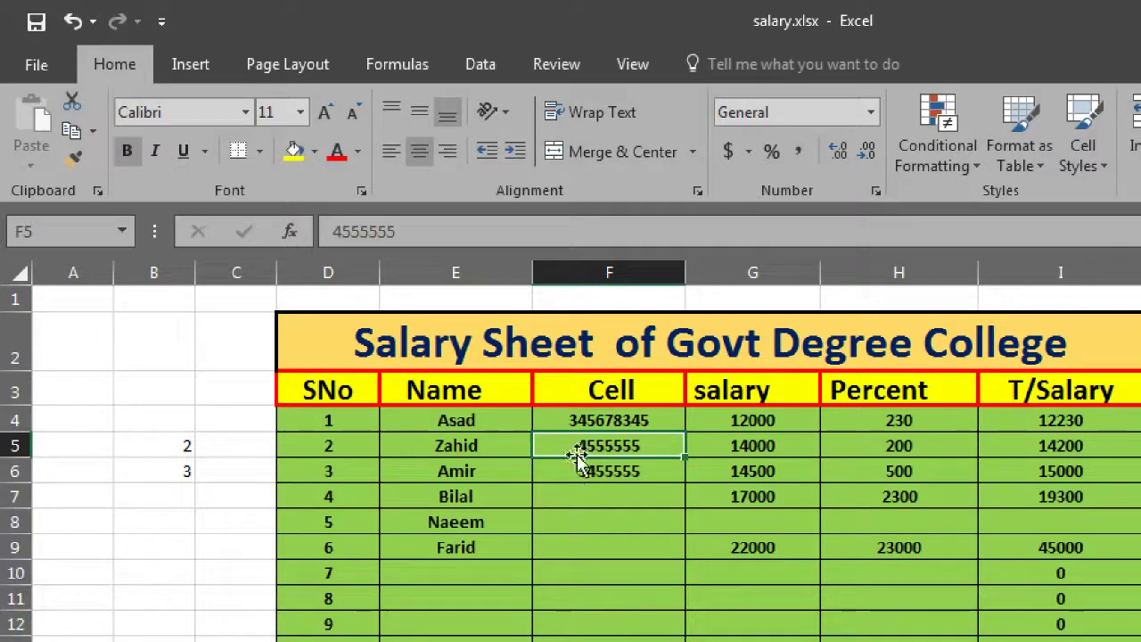
{"action": "right_click", "coordinate": [603, 281]}
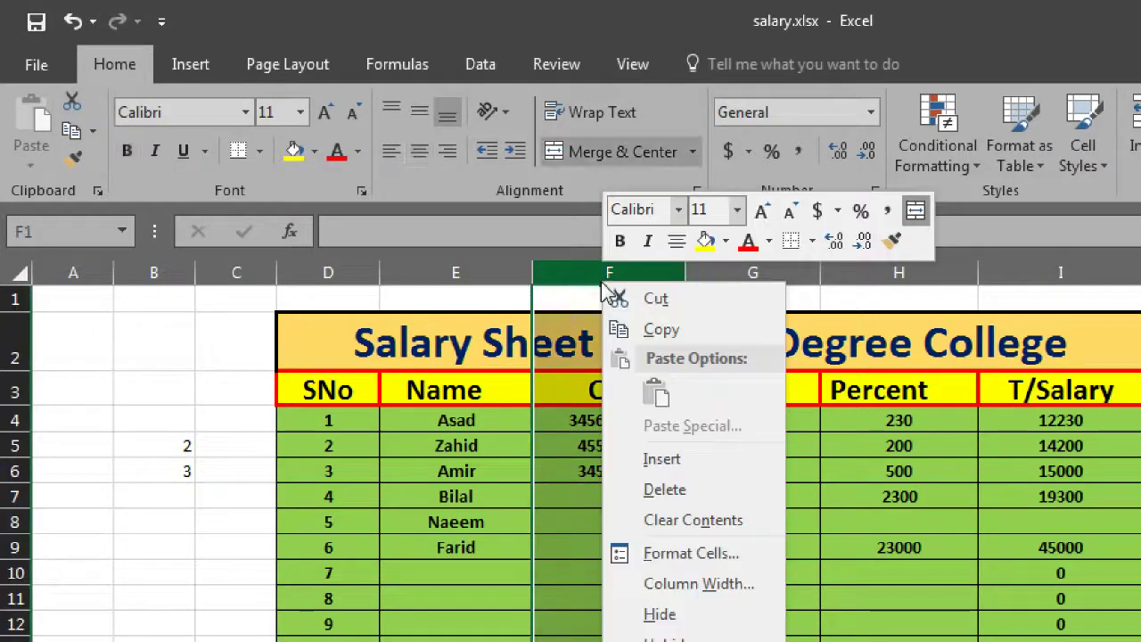
{"action": "left_click", "coordinate": [674, 629]}
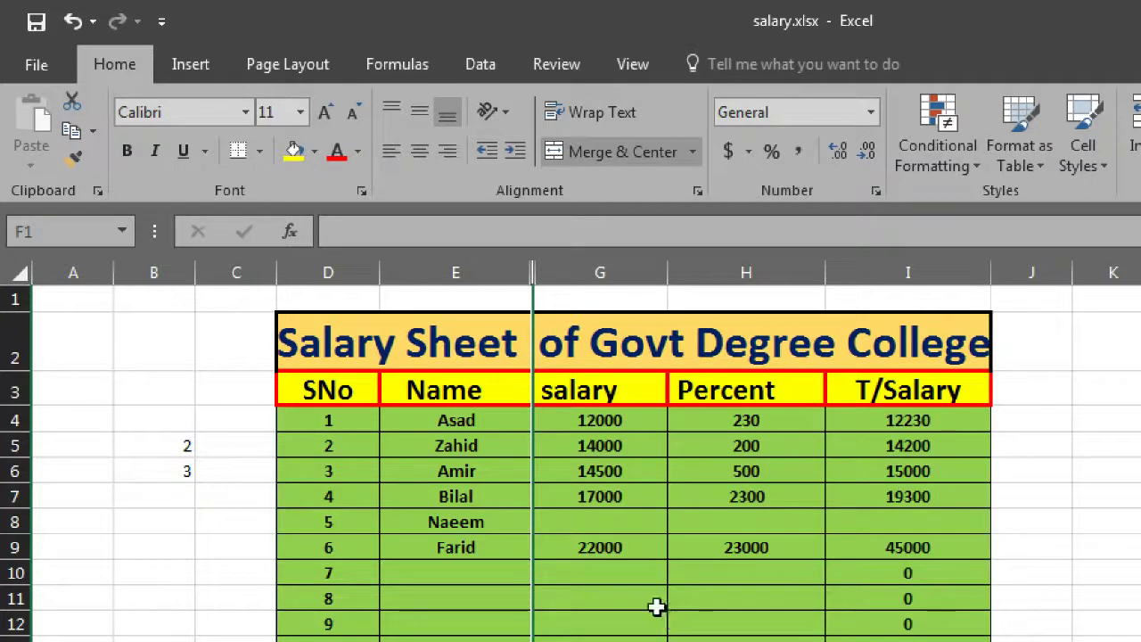
{"action": "left_click", "coordinate": [664, 624]}
{"action": "right_click", "coordinate": [559, 279]}
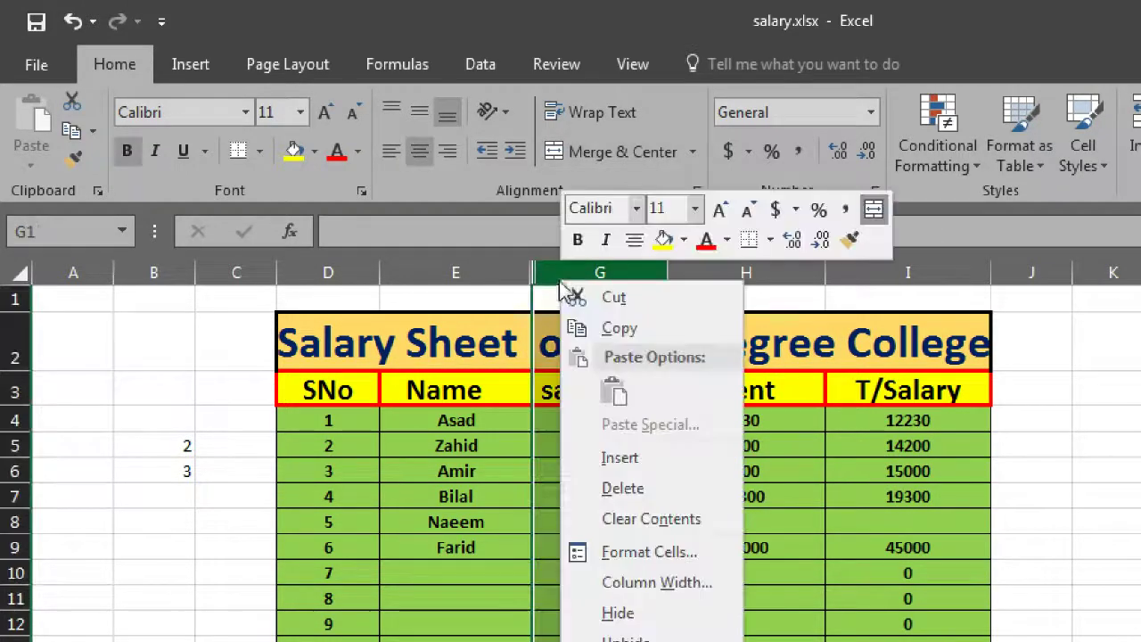
{"action": "left_click", "coordinate": [647, 638]}
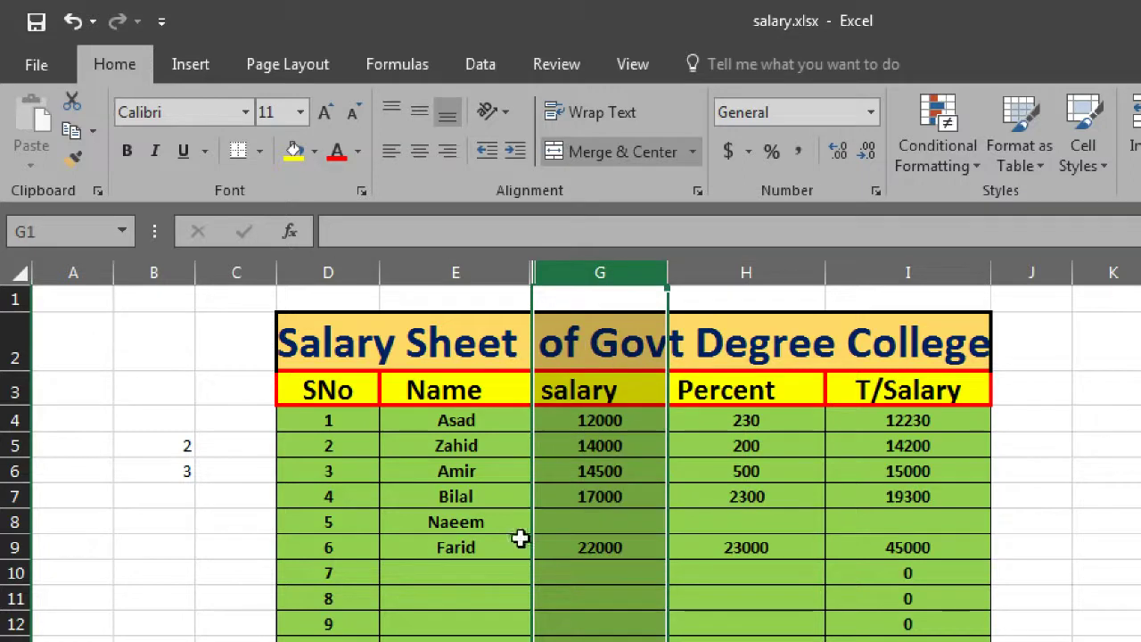
{"action": "left_click", "coordinate": [519, 540]}
{"action": "key", "text": "ctrl+z"}
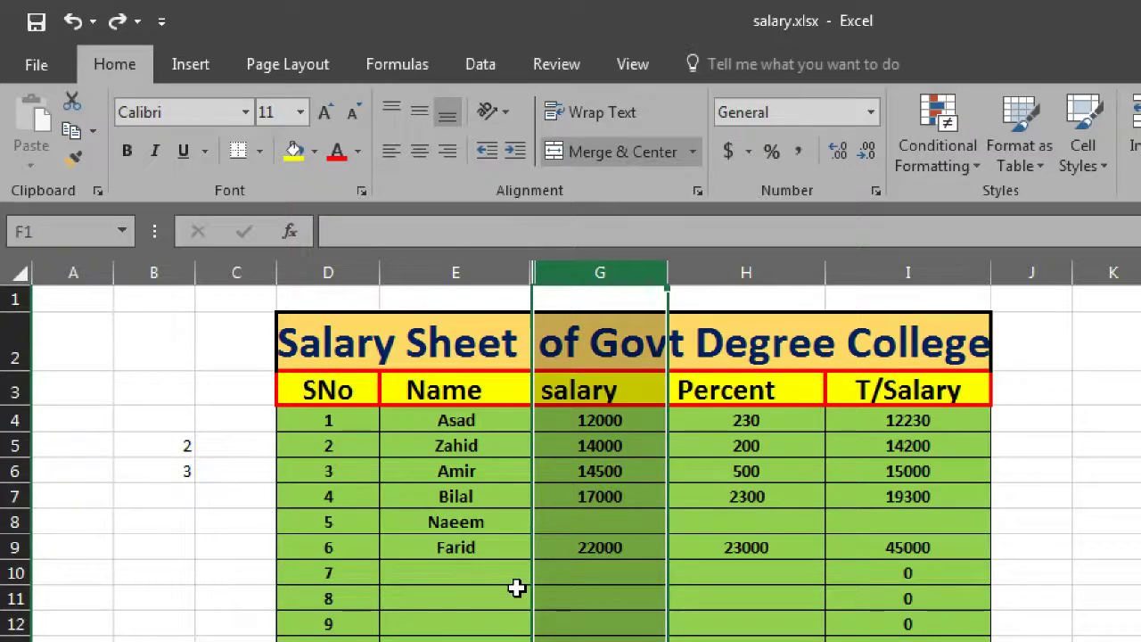
{"action": "key", "text": "ctrl+z"}
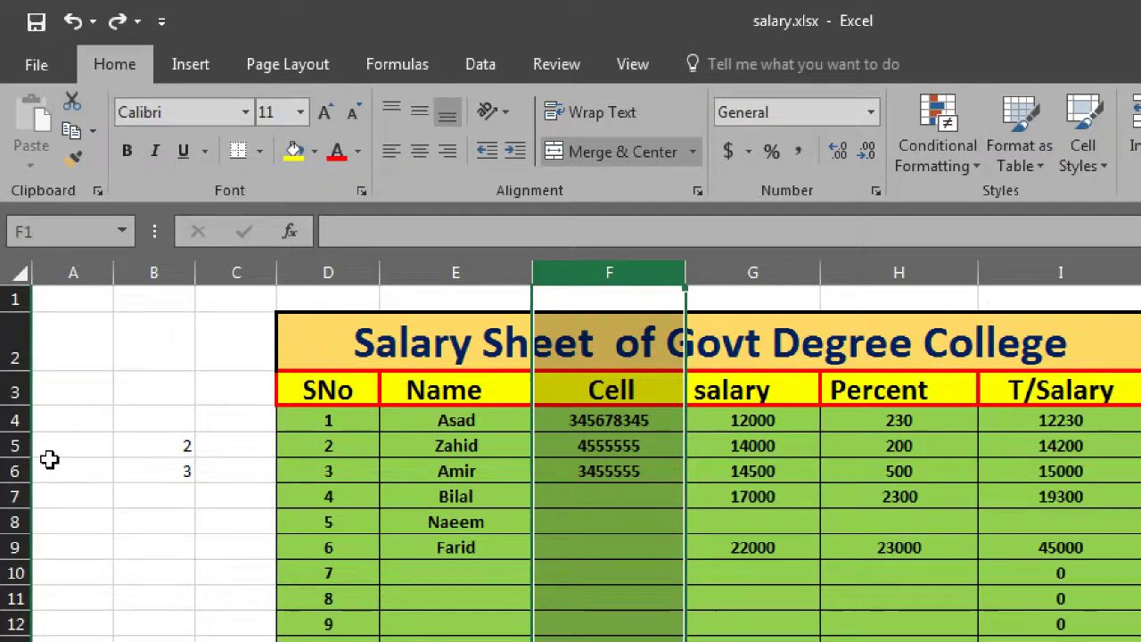
{"action": "left_click", "coordinate": [23, 445]}
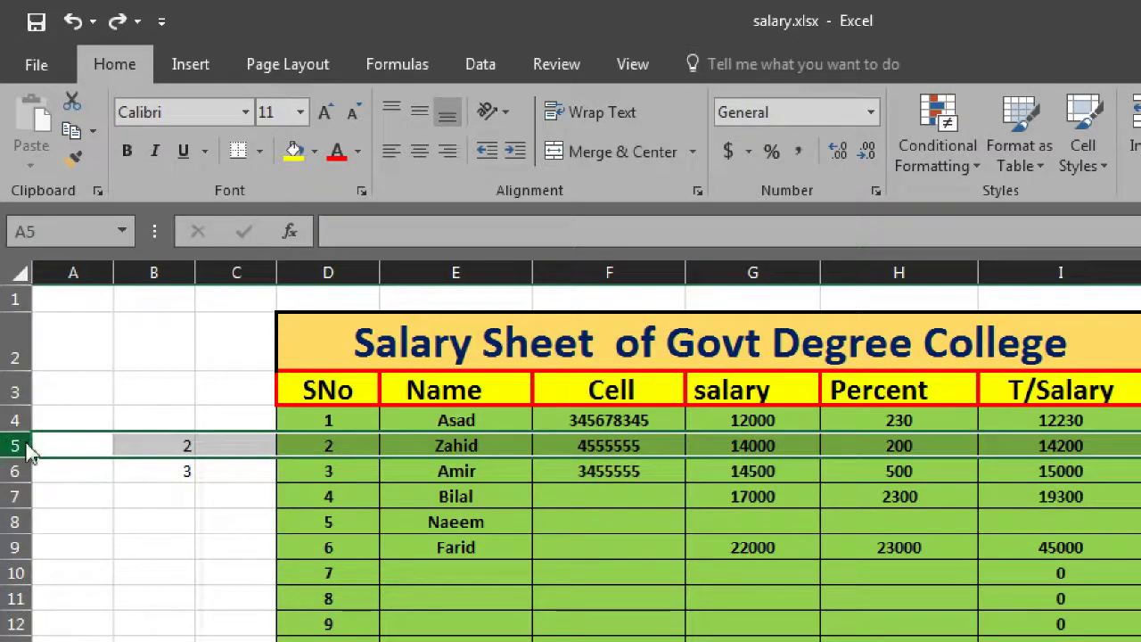
{"action": "right_click", "coordinate": [27, 449]}
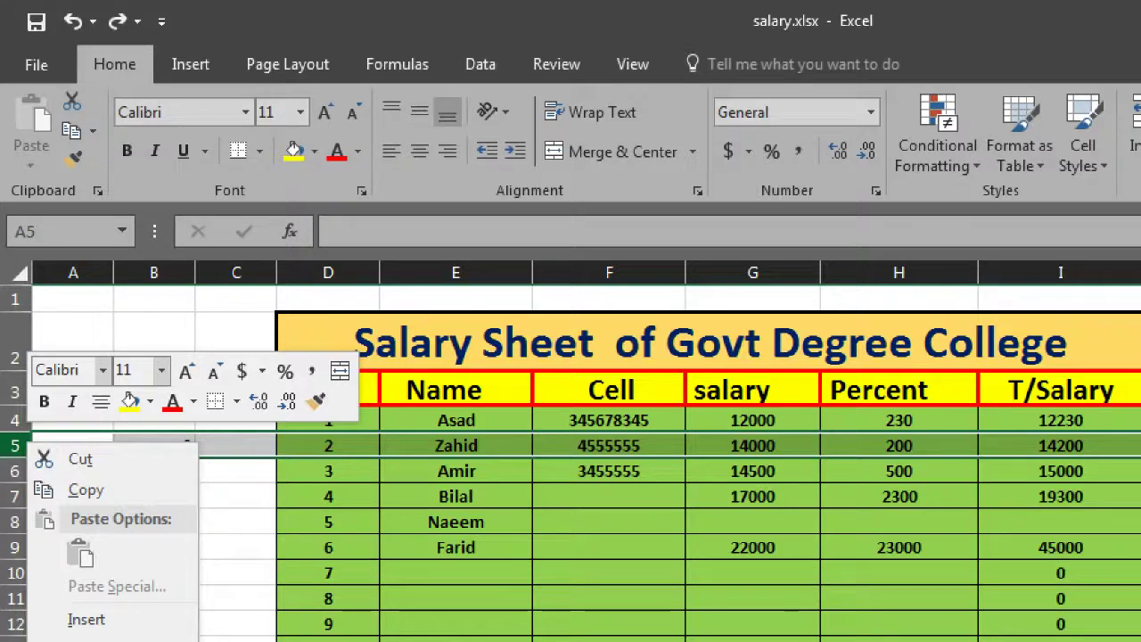
{"action": "key", "text": "h"}
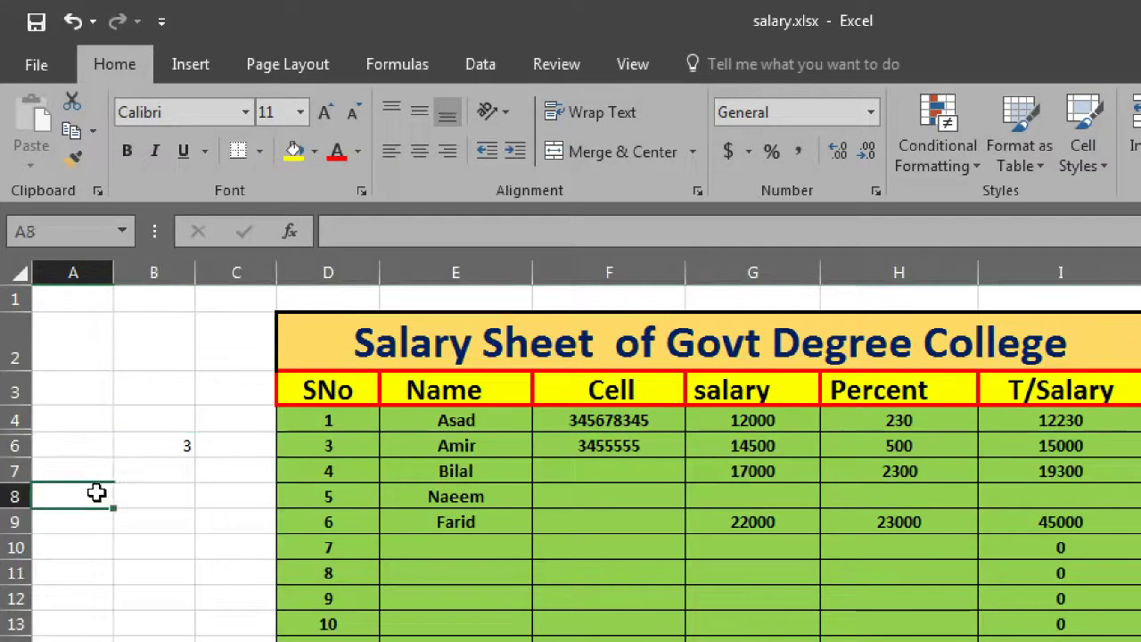
{"action": "left_click_drag", "start_coordinate": [22, 434], "coordinate": [22, 463]}
{"action": "right_click", "coordinate": [22, 436]}
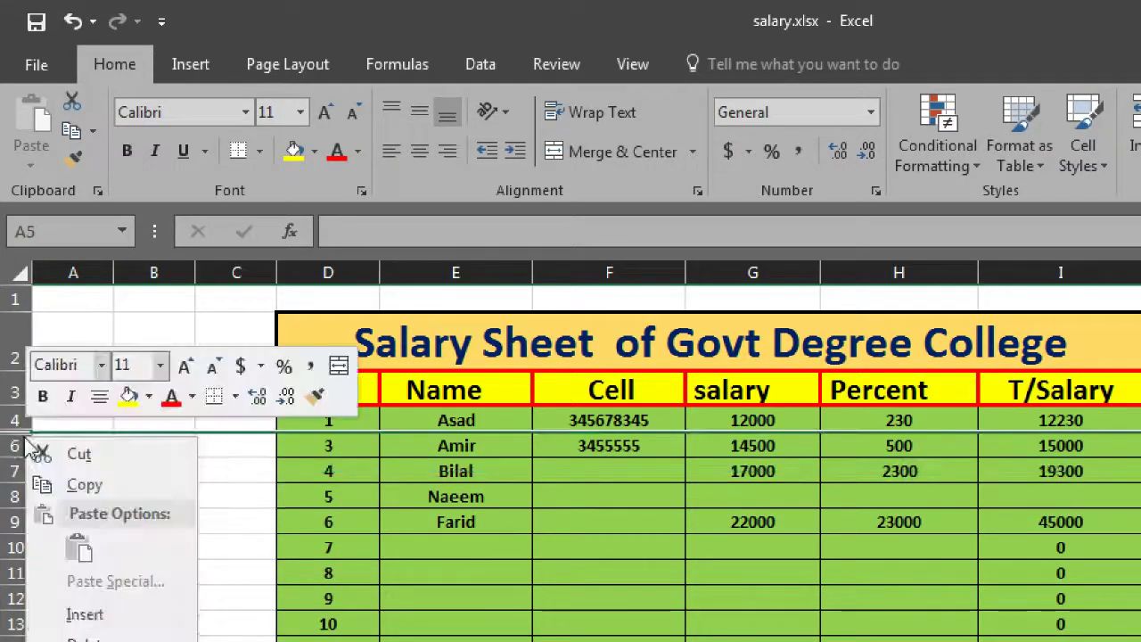
{"action": "key", "text": "u"}
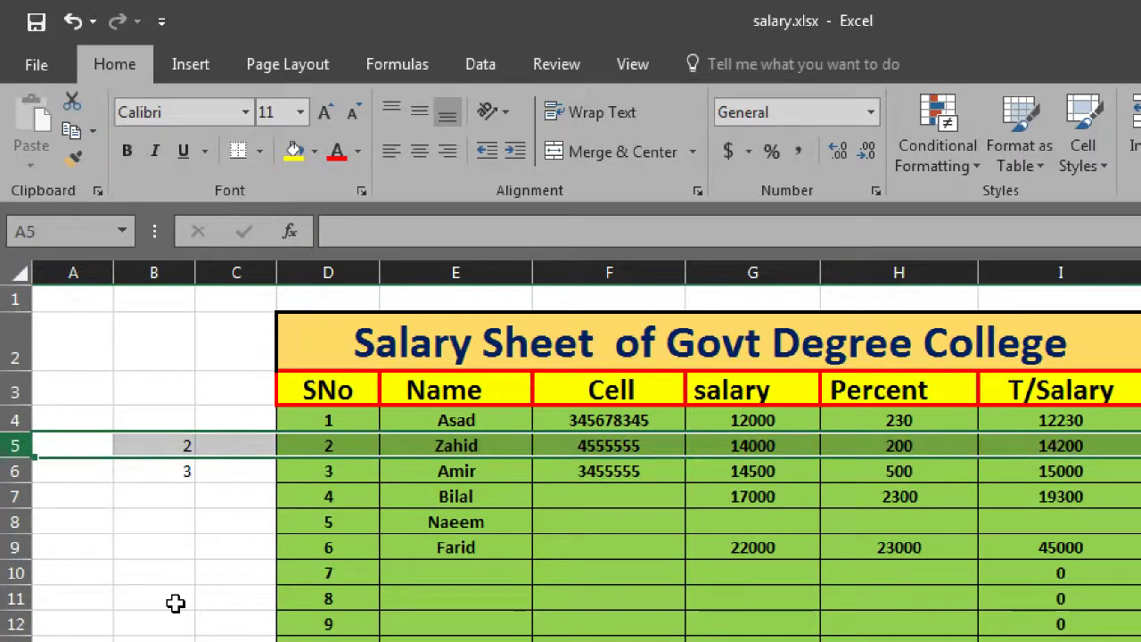
{"action": "left_click", "coordinate": [173, 599]}
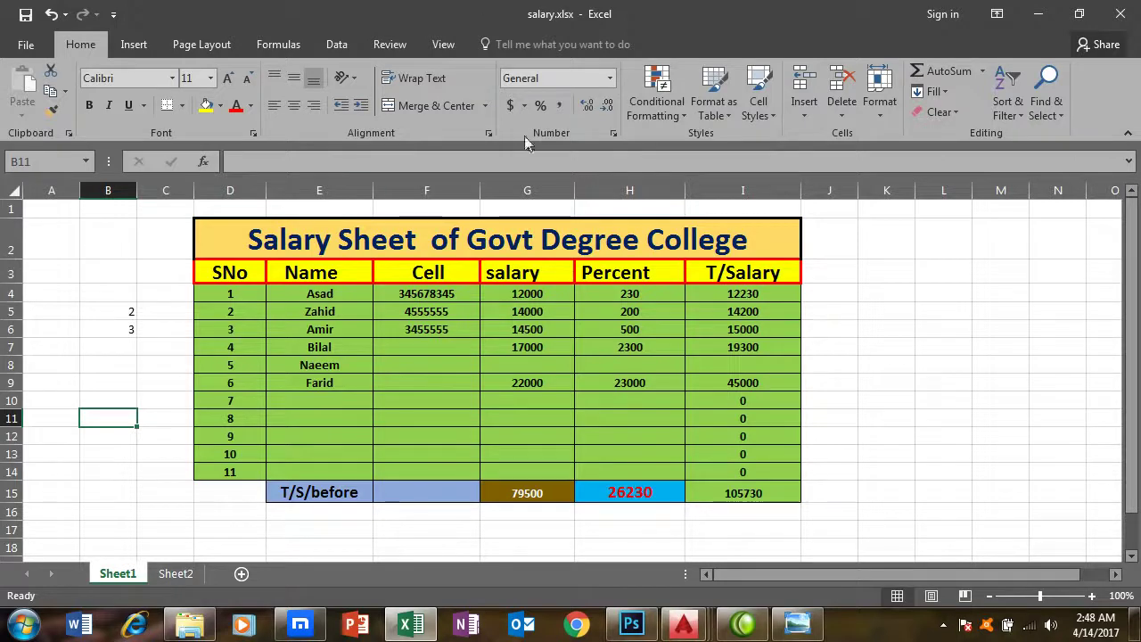
Enter the SNo 4 employee's phone number in F7, leaving the number format unchanged
{"action": "left_click", "coordinate": [609, 79]}
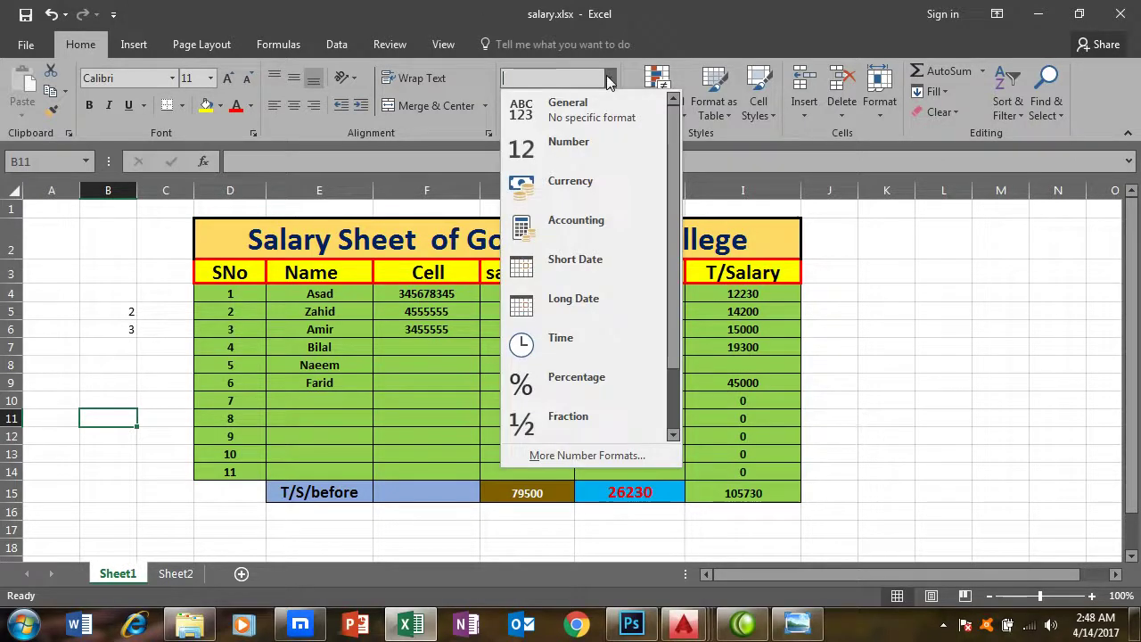
{"action": "scroll", "coordinate": [674, 387], "scroll_direction": "down", "scroll_amount": 2}
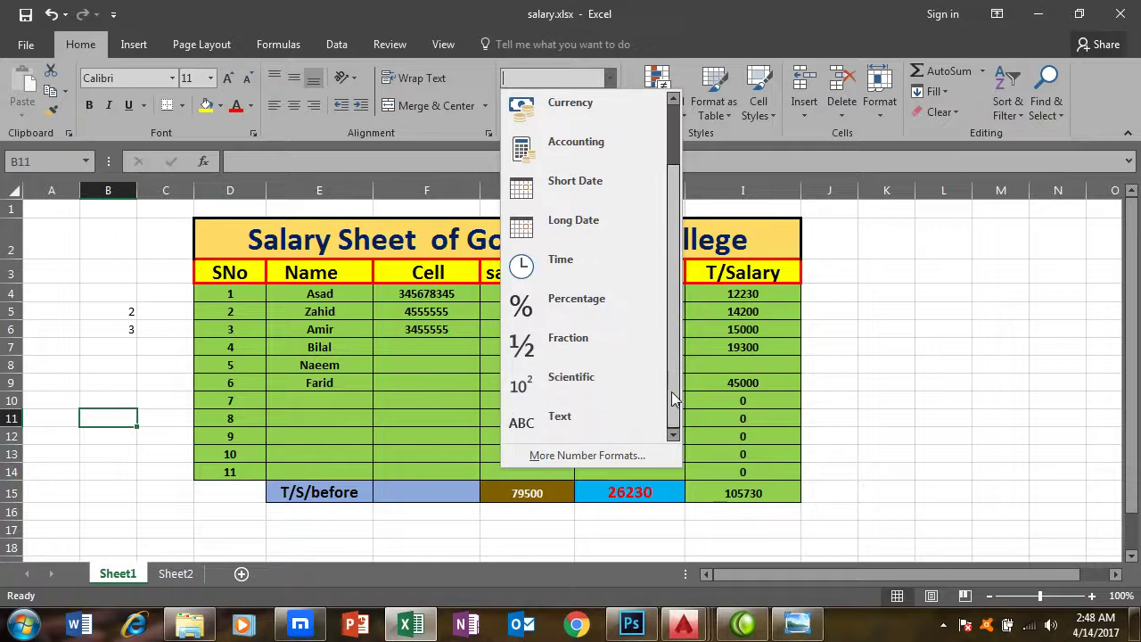
{"action": "scroll", "coordinate": [674, 399], "scroll_direction": "up", "scroll_amount": 2}
{"action": "left_click", "coordinate": [401, 337]}
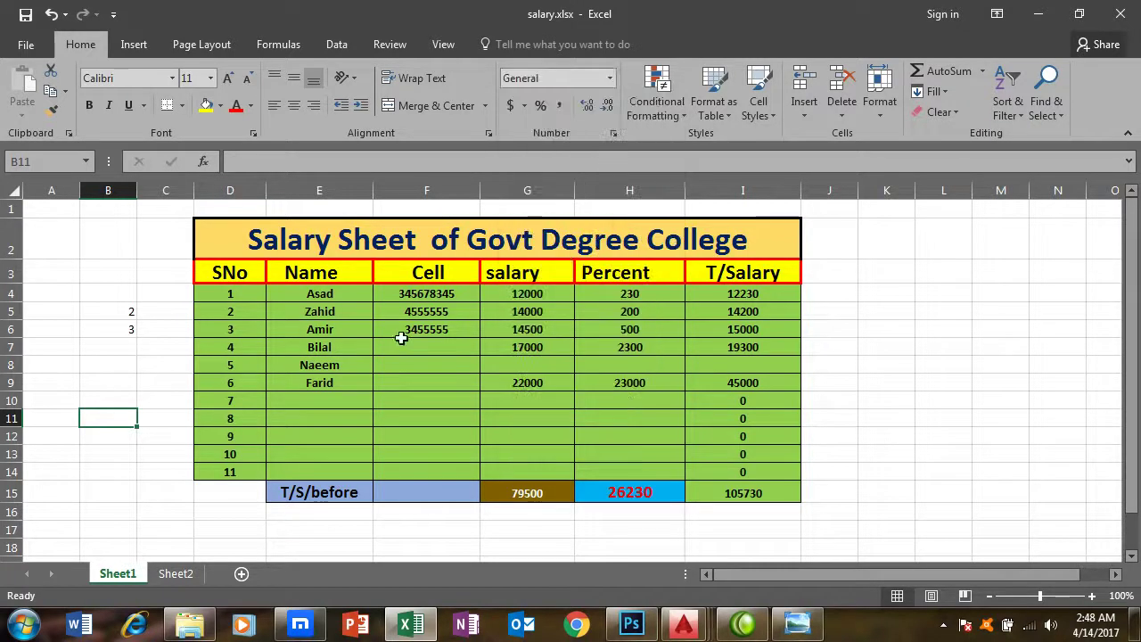
{"action": "left_click", "coordinate": [431, 342]}
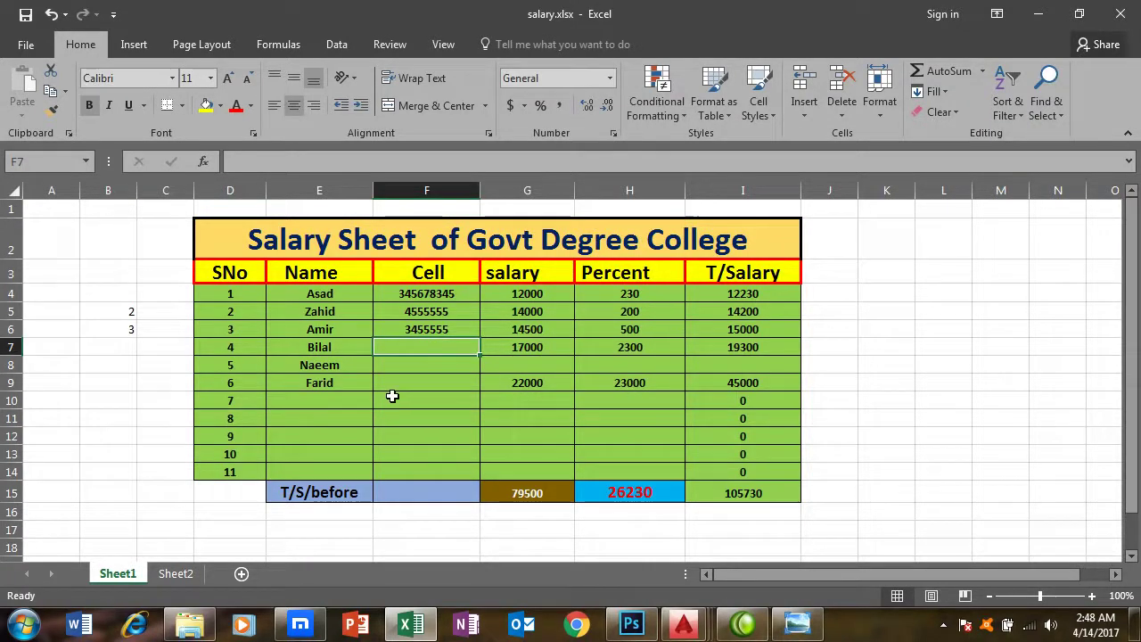
{"action": "type", "text": "034567777"}
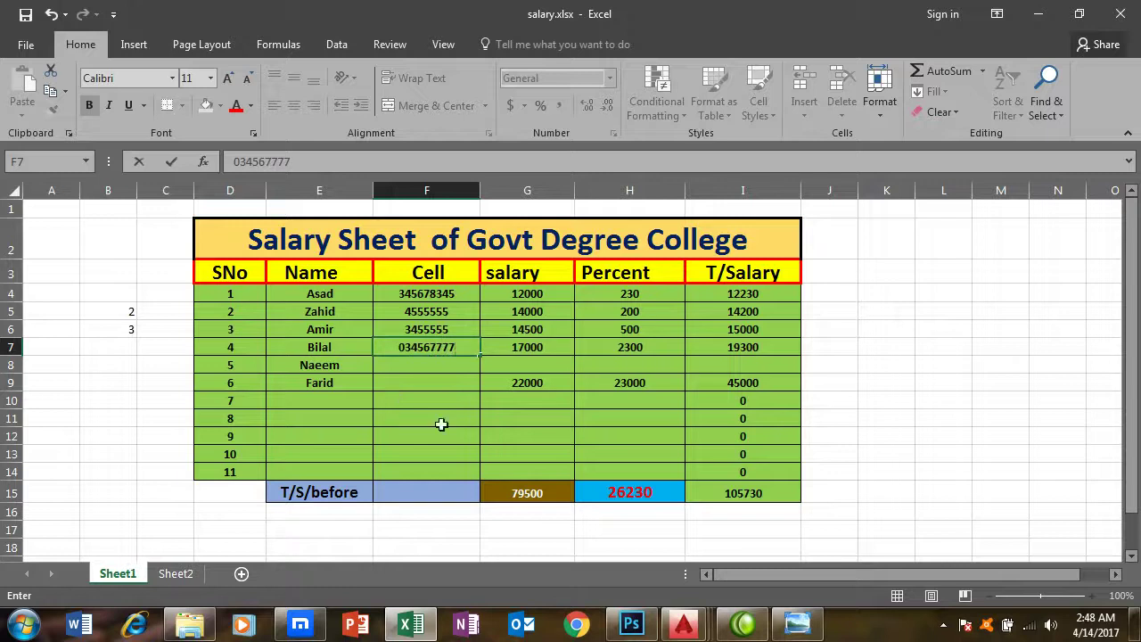
{"action": "key", "text": "Return"}
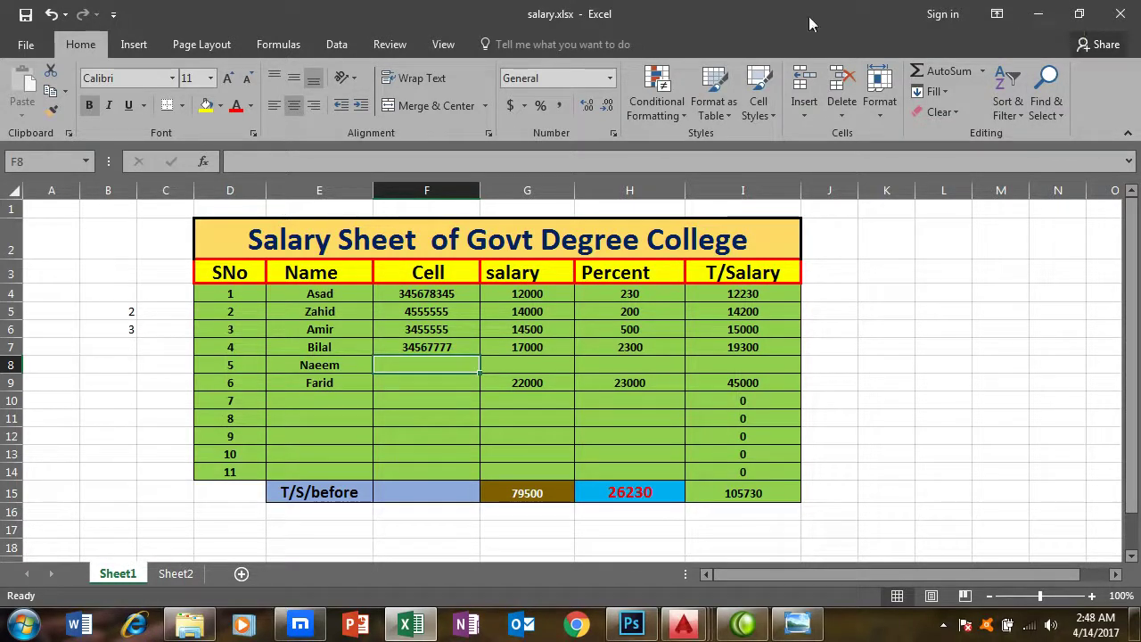
Minimize Excel to reveal the AutoCAD drawing and orbit the house model
{"action": "left_click", "coordinate": [1049, 27]}
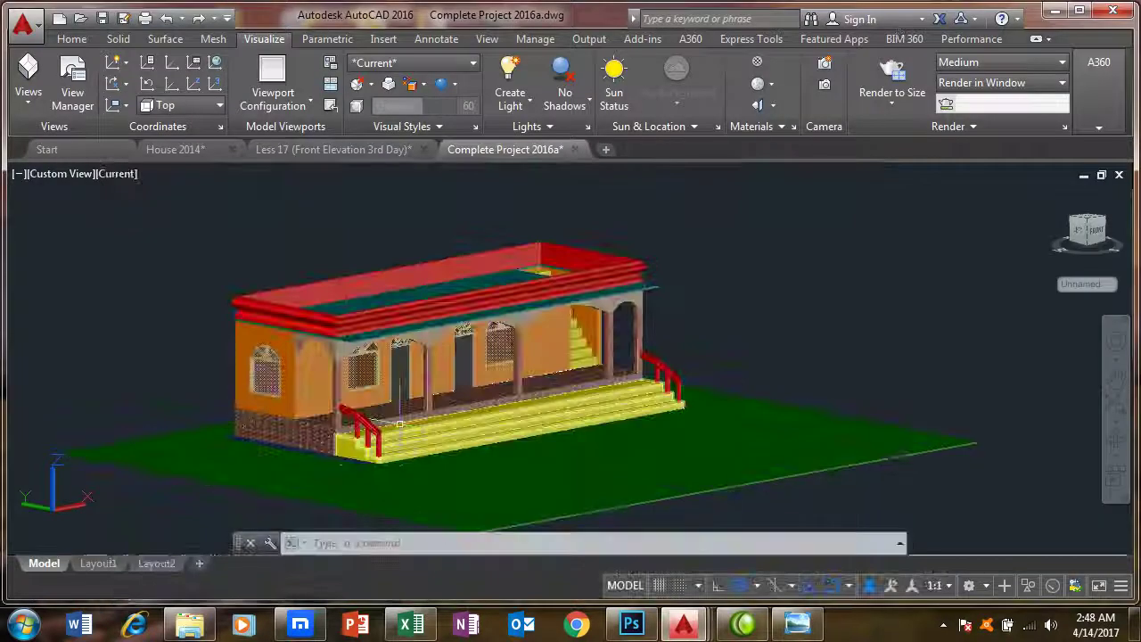
{"action": "scroll", "coordinate": [399, 425], "scroll_direction": "up", "scroll_amount": 2}
{"action": "left_click_drag", "start_coordinate": [400, 424], "coordinate": [271, 479]}
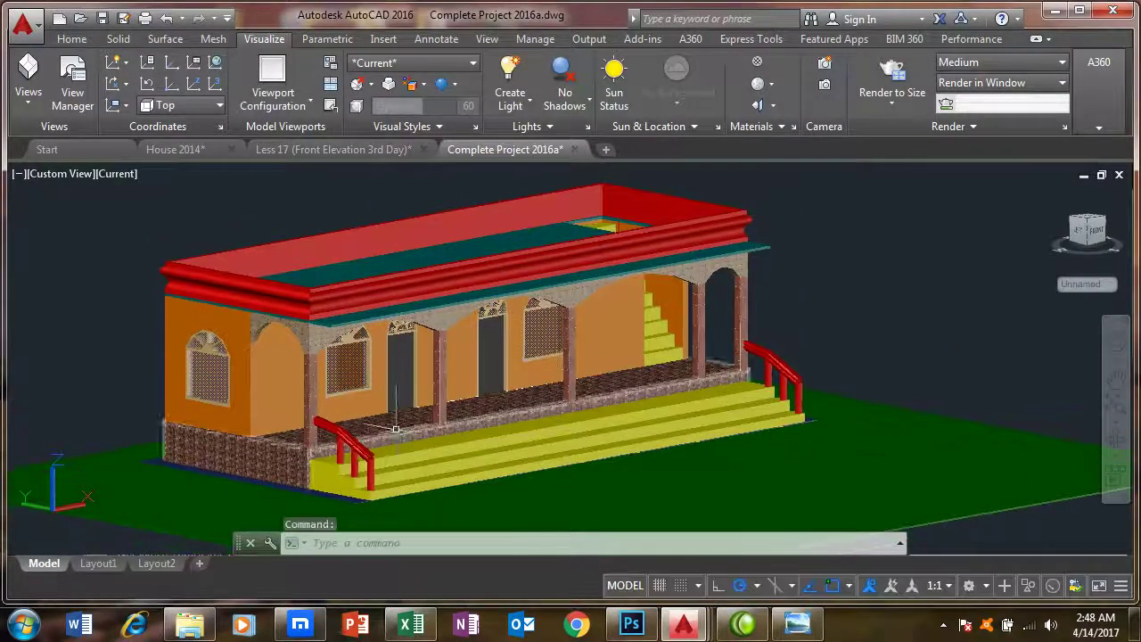
{"action": "left_click", "coordinate": [1115, 438]}
{"action": "mouse_move", "coordinate": [415, 446]}
{"action": "left_mouse_down"}
{"action": "mouse_move", "coordinate": [384, 460]}
{"action": "mouse_move", "coordinate": [415, 392]}
{"action": "left_mouse_up"}
{"action": "scroll", "coordinate": [419, 361], "scroll_direction": "up", "scroll_amount": 3}
{"action": "scroll", "coordinate": [421, 358], "scroll_direction": "up", "scroll_amount": 2}
{"action": "scroll", "coordinate": [419, 358], "scroll_direction": "down", "scroll_amount": 1}
{"action": "scroll", "coordinate": [415, 393], "scroll_direction": "up", "scroll_amount": 1}
Orbit the House 2014 model to a near-front elevation showing balconies and curved staircase
{"action": "left_click", "coordinate": [192, 151]}
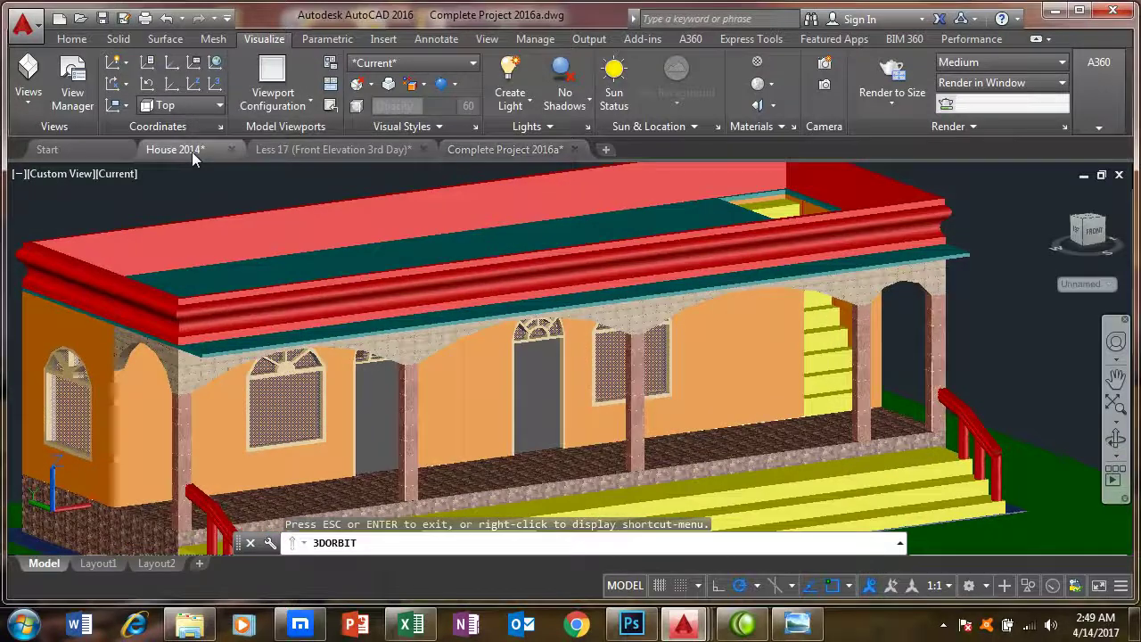
{"action": "scroll", "coordinate": [412, 380], "scroll_direction": "down", "scroll_amount": 1}
{"action": "scroll", "coordinate": [412, 380], "scroll_direction": "down", "scroll_amount": 1}
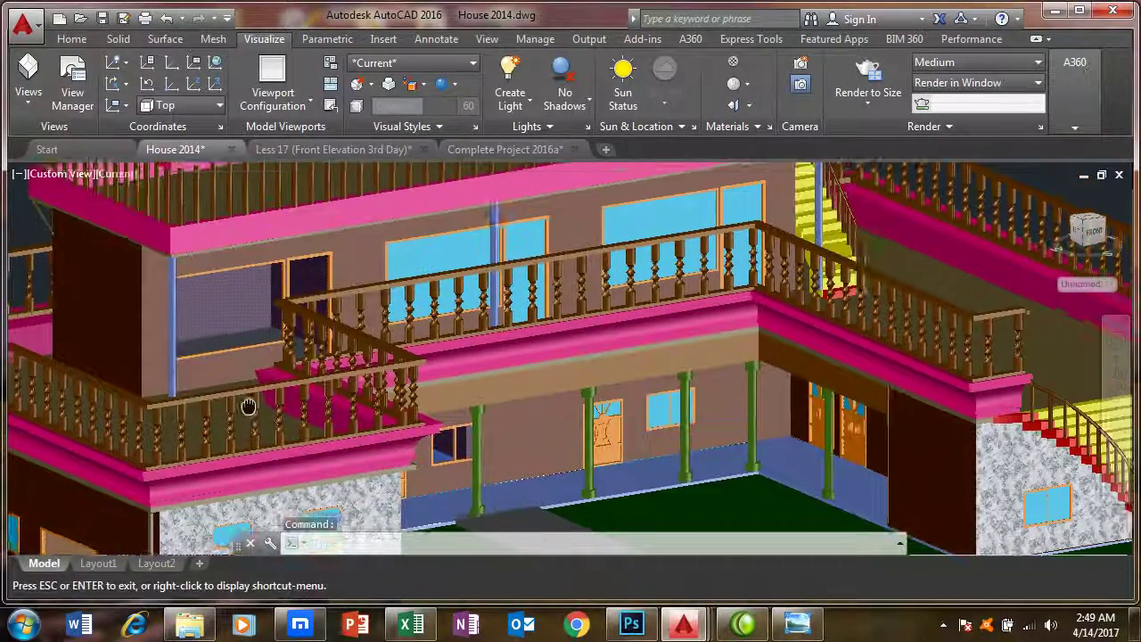
{"action": "scroll", "coordinate": [412, 380], "scroll_direction": "down", "scroll_amount": 2}
{"action": "left_click_drag", "start_coordinate": [411, 380], "coordinate": [1136, 441]}
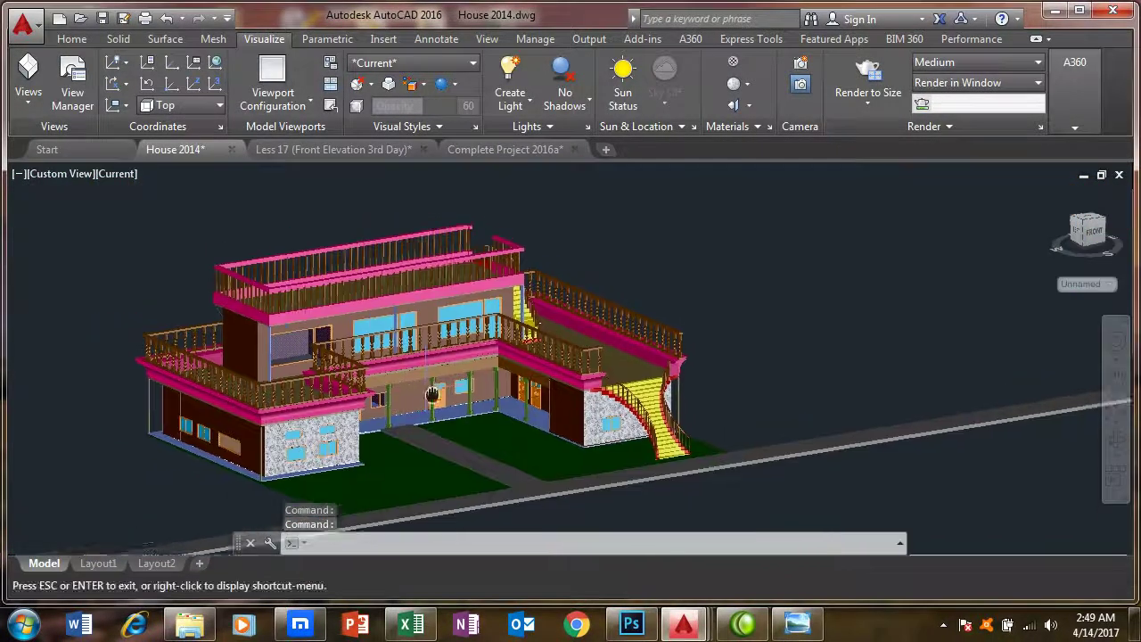
{"action": "scroll", "coordinate": [1136, 441], "scroll_direction": "up", "scroll_amount": 2}
{"action": "left_click", "coordinate": [1116, 439]}
{"action": "mouse_move", "coordinate": [741, 440]}
{"action": "left_mouse_down"}
{"action": "mouse_move", "coordinate": [673, 412]}
{"action": "mouse_move", "coordinate": [683, 410]}
{"action": "mouse_move", "coordinate": [692, 437]}
{"action": "mouse_move", "coordinate": [639, 433]}
{"action": "mouse_move", "coordinate": [639, 448]}
{"action": "left_mouse_up"}
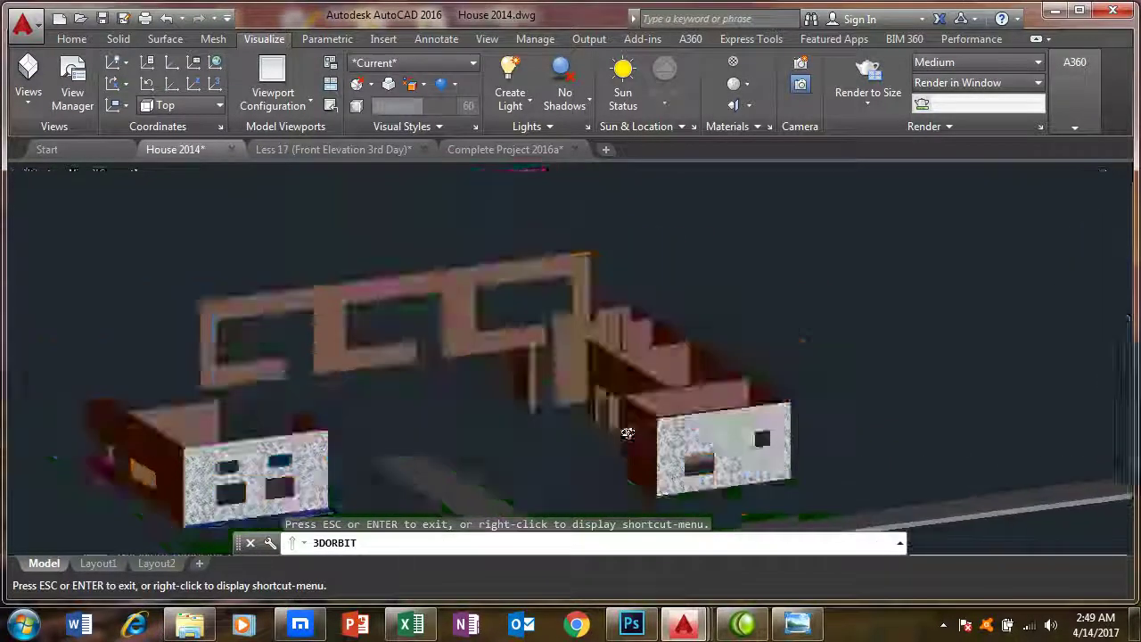
{"action": "scroll", "coordinate": [240, 496], "scroll_direction": "up", "scroll_amount": 3}
{"action": "mouse_move", "coordinate": [240, 496]}
{"action": "left_mouse_down"}
{"action": "mouse_move", "coordinate": [318, 469]}
{"action": "mouse_move", "coordinate": [276, 478]}
{"action": "mouse_move", "coordinate": [270, 365]}
{"action": "mouse_move", "coordinate": [364, 396]}
{"action": "left_mouse_up"}
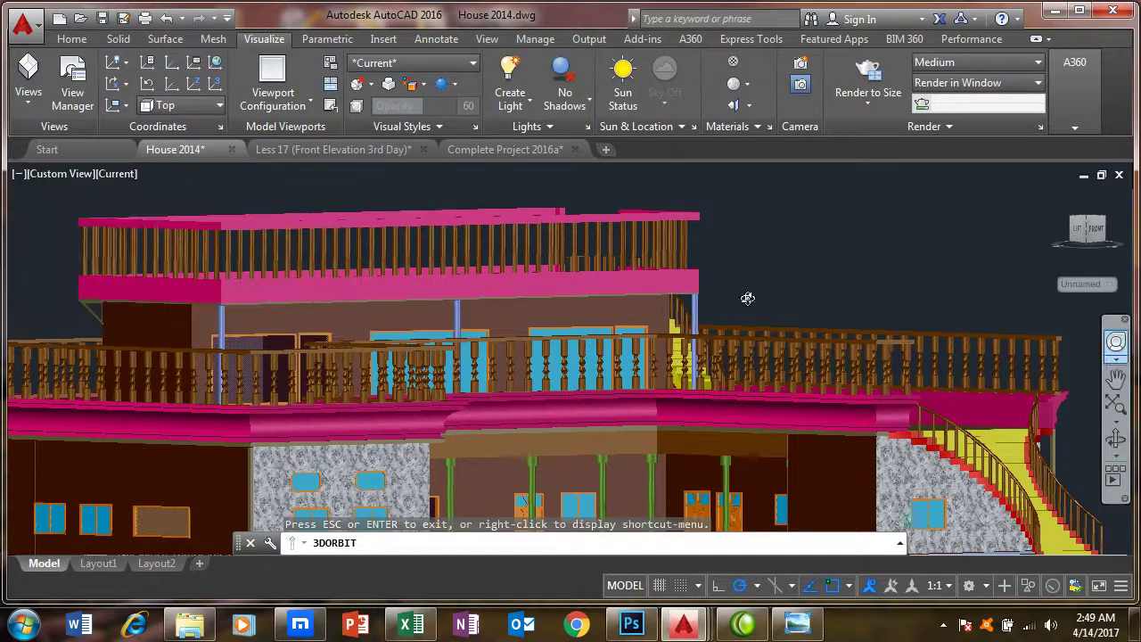
{"action": "left_click_drag", "start_coordinate": [360, 264], "coordinate": [359, 263]}
{"action": "key", "text": "Escape"}
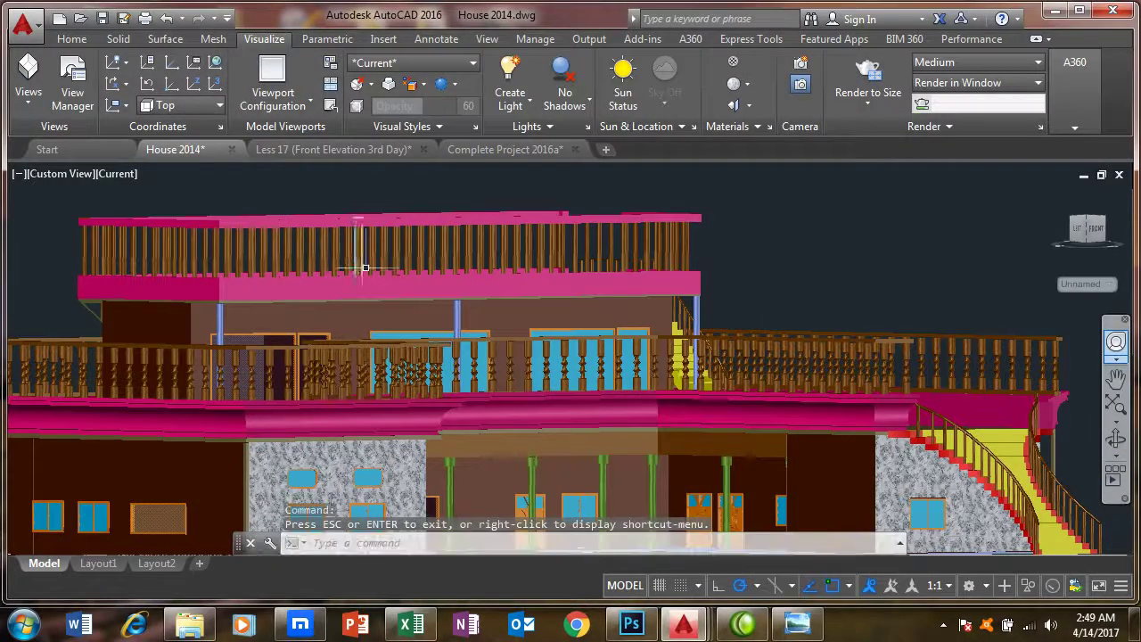
Switch the viewport to the 2D Wireframe visual style and the Top view
{"action": "left_click", "coordinate": [111, 175]}
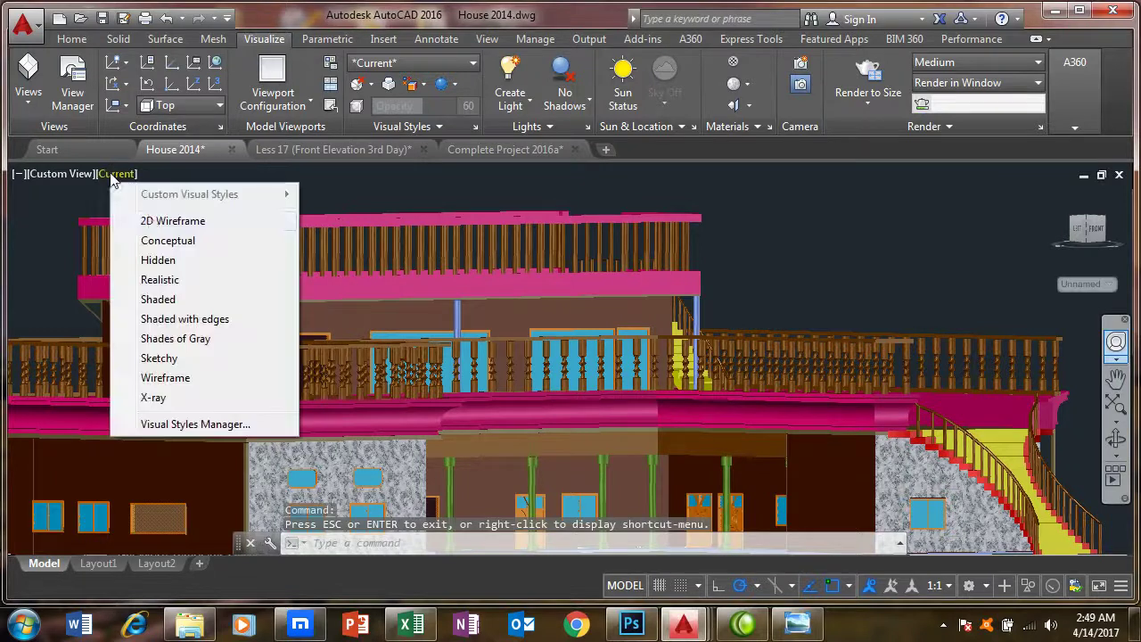
{"action": "left_click", "coordinate": [150, 222]}
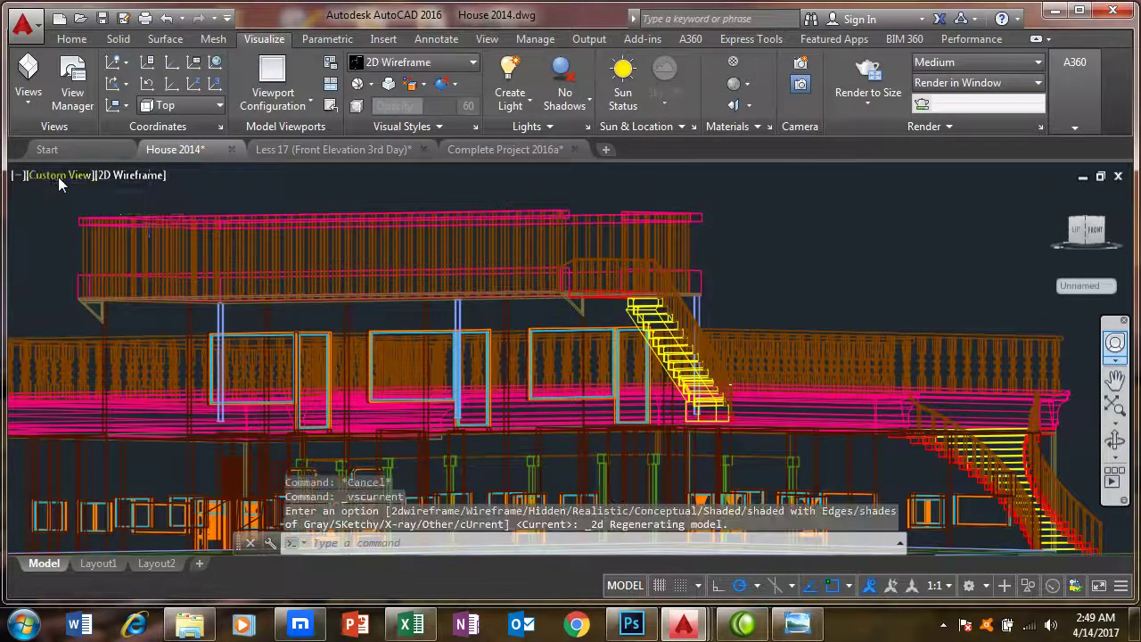
{"action": "left_click", "coordinate": [58, 177]}
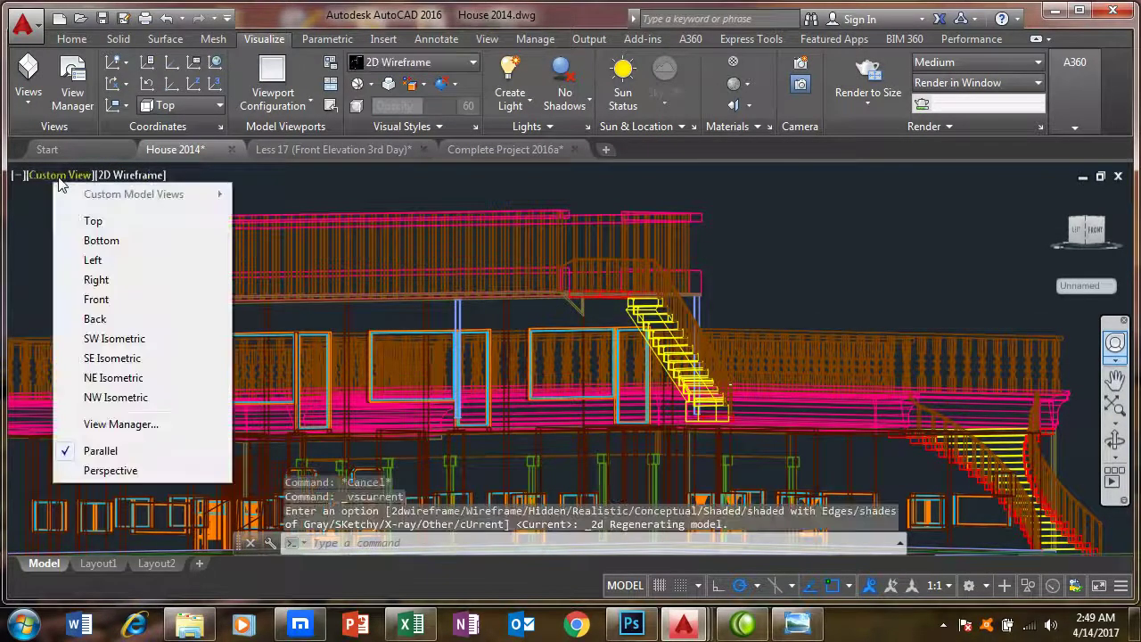
{"action": "left_click", "coordinate": [93, 222]}
Pan and zoom to frame the floor plan showing the 18'x16' bedrooms and veranda
{"action": "left_click_drag", "start_coordinate": [527, 395], "coordinate": [219, 381]}
{"action": "left_click_drag", "start_coordinate": [670, 351], "coordinate": [286, 363]}
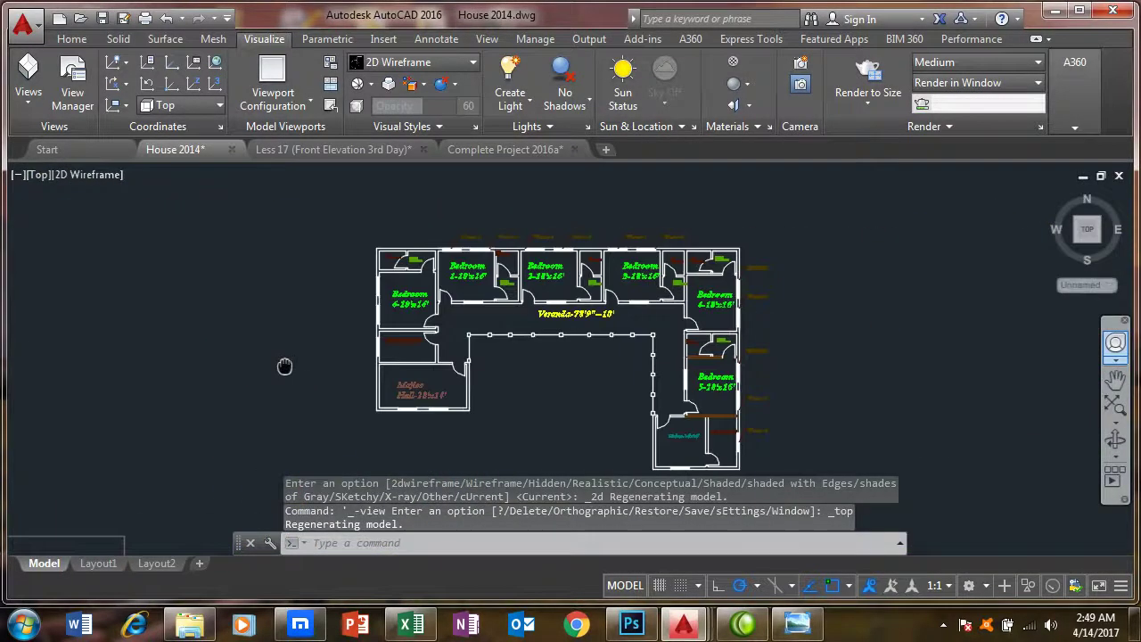
{"action": "scroll", "coordinate": [567, 298], "scroll_direction": "up", "scroll_amount": 2}
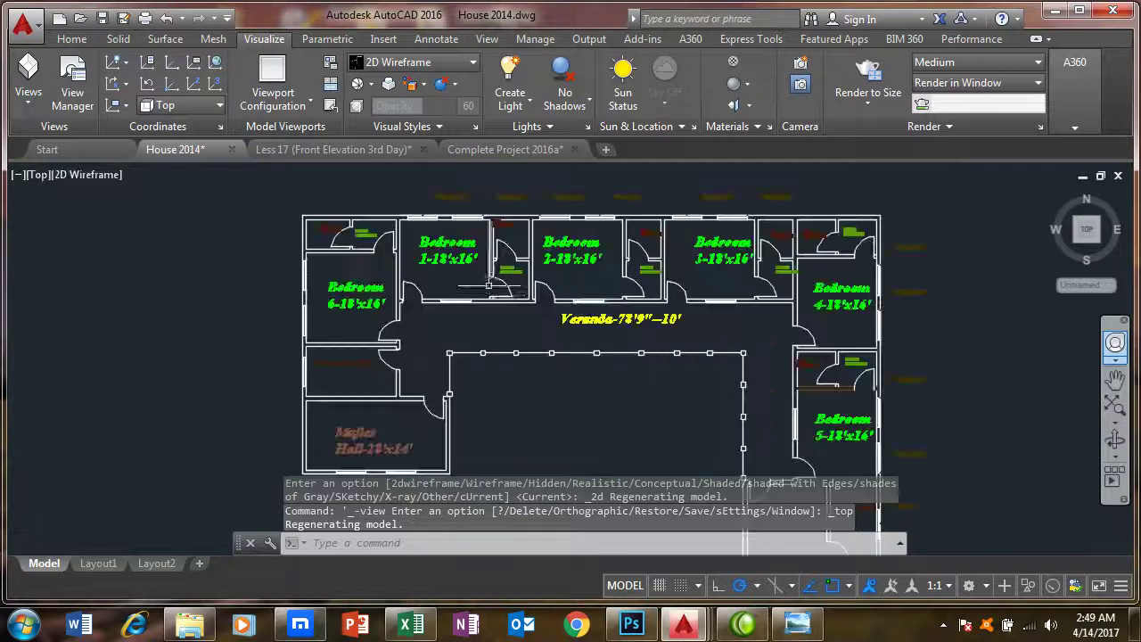
{"action": "scroll", "coordinate": [561, 303], "scroll_direction": "up", "scroll_amount": 4}
{"action": "scroll", "coordinate": [517, 321], "scroll_direction": "down", "scroll_amount": 2}
{"action": "scroll", "coordinate": [517, 321], "scroll_direction": "down", "scroll_amount": 1}
{"action": "scroll", "coordinate": [434, 321], "scroll_direction": "up", "scroll_amount": 3}
{"action": "scroll", "coordinate": [434, 320], "scroll_direction": "down", "scroll_amount": 4}
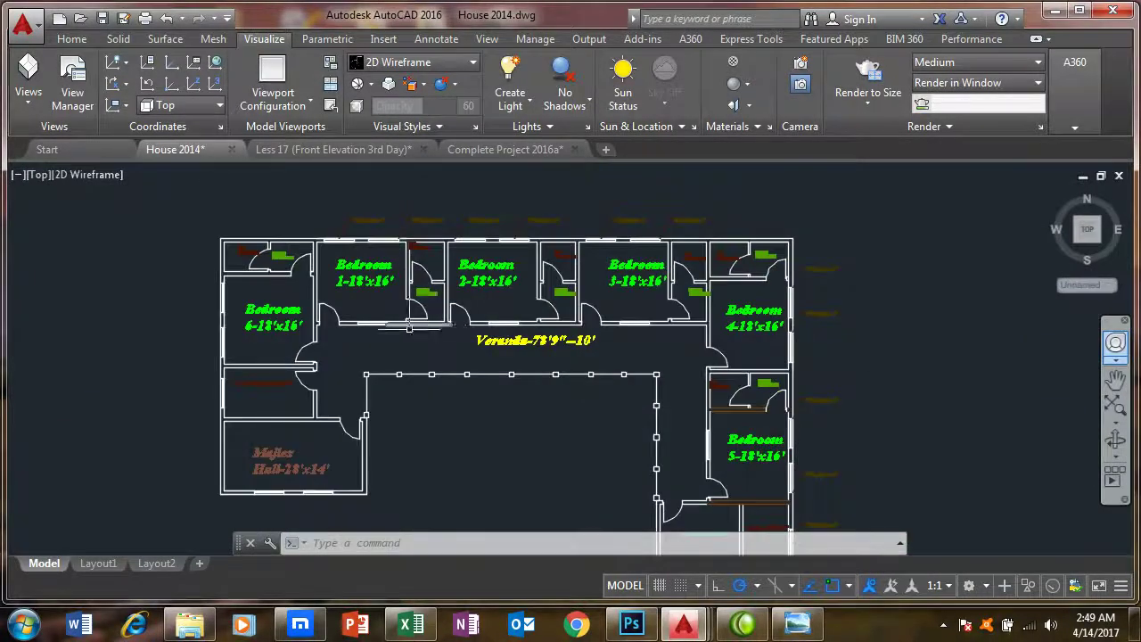
{"action": "scroll", "coordinate": [373, 395], "scroll_direction": "up", "scroll_amount": 2}
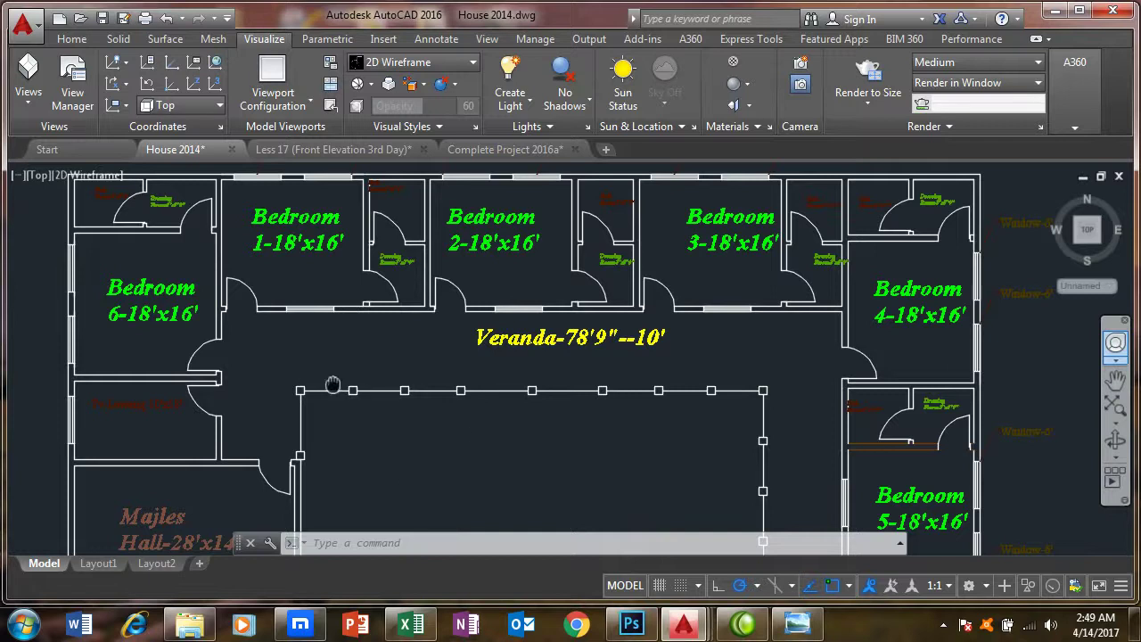
{"action": "scroll", "coordinate": [332, 384], "scroll_direction": "up", "scroll_amount": 1}
{"action": "scroll", "coordinate": [321, 379], "scroll_direction": "up", "scroll_amount": 2}
{"action": "scroll", "coordinate": [306, 374], "scroll_direction": "up", "scroll_amount": 1}
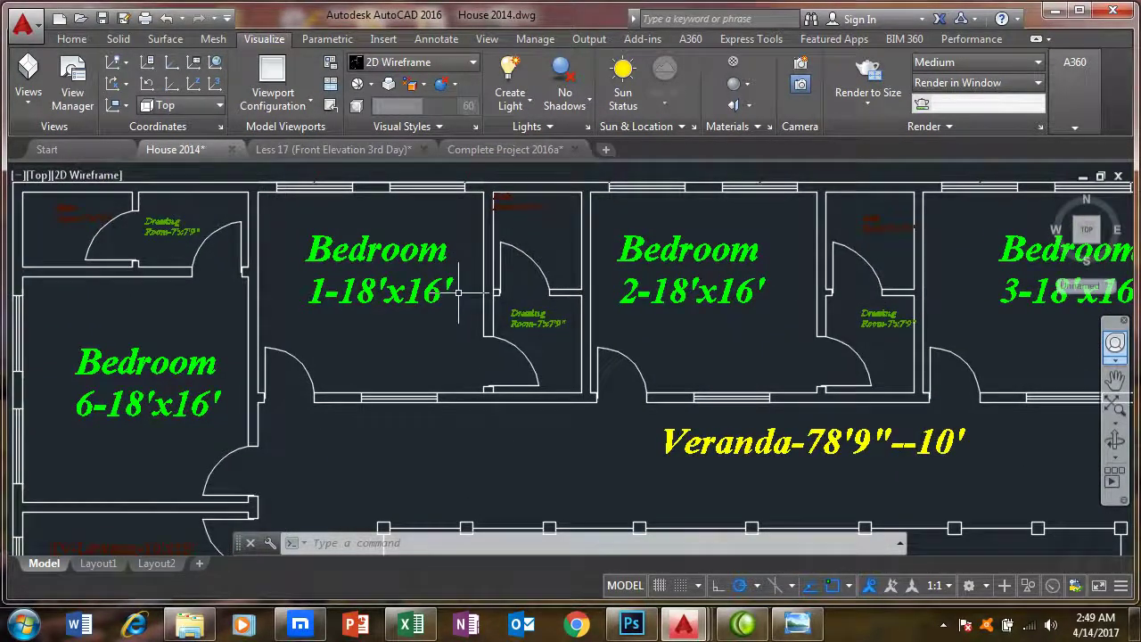
{"action": "scroll", "coordinate": [457, 293], "scroll_direction": "up", "scroll_amount": 1}
{"action": "scroll", "coordinate": [392, 308], "scroll_direction": "up", "scroll_amount": 1}
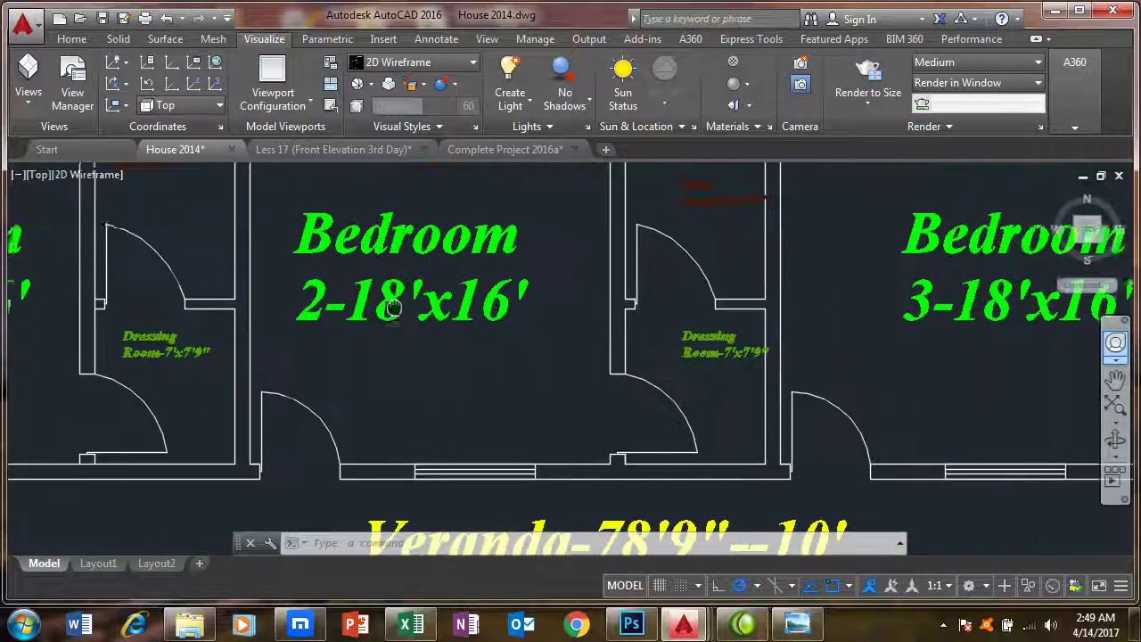
{"action": "scroll", "coordinate": [392, 307], "scroll_direction": "down", "scroll_amount": 5}
{"action": "scroll", "coordinate": [443, 326], "scroll_direction": "up", "scroll_amount": 1}
{"action": "scroll", "coordinate": [392, 348], "scroll_direction": "up", "scroll_amount": 1}
{"action": "scroll", "coordinate": [362, 359], "scroll_direction": "up", "scroll_amount": 1}
{"action": "scroll", "coordinate": [160, 330], "scroll_direction": "up", "scroll_amount": 1}
{"action": "scroll", "coordinate": [666, 326], "scroll_direction": "down", "scroll_amount": 5}
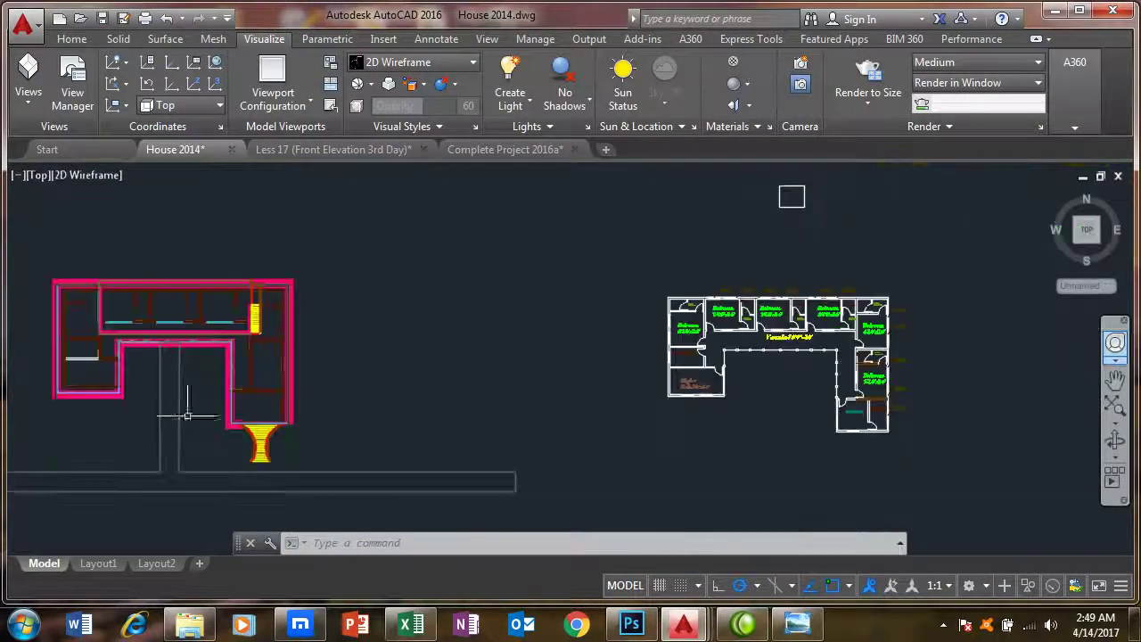
{"action": "scroll", "coordinate": [400, 387], "scroll_direction": "up", "scroll_amount": 2}
{"action": "scroll", "coordinate": [453, 279], "scroll_direction": "up", "scroll_amount": 2}
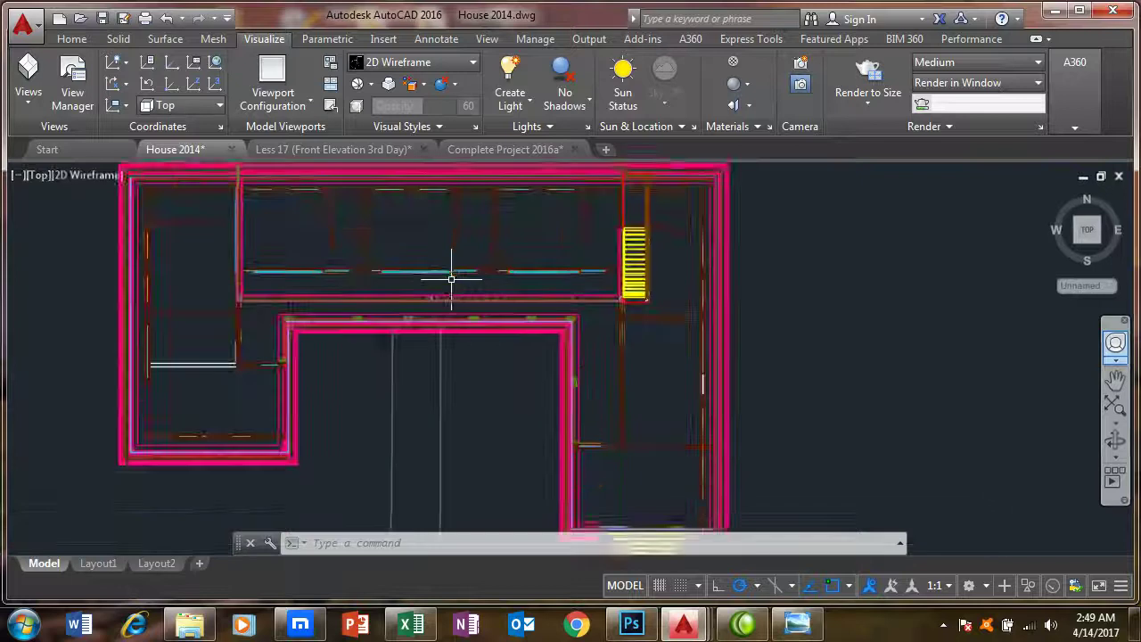
{"action": "scroll", "coordinate": [152, 225], "scroll_direction": "up", "scroll_amount": 1}
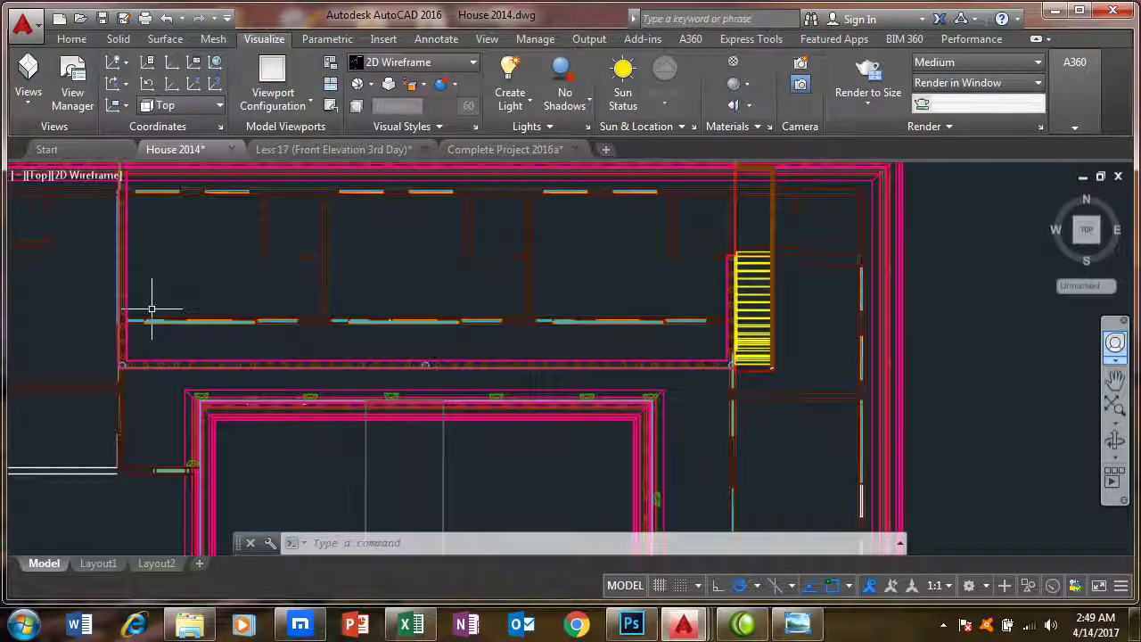
{"action": "left_click_drag", "start_coordinate": [153, 313], "coordinate": [199, 357]}
Switch the model to the Shaded visual style and the SW Isometric view
{"action": "left_click", "coordinate": [96, 179]}
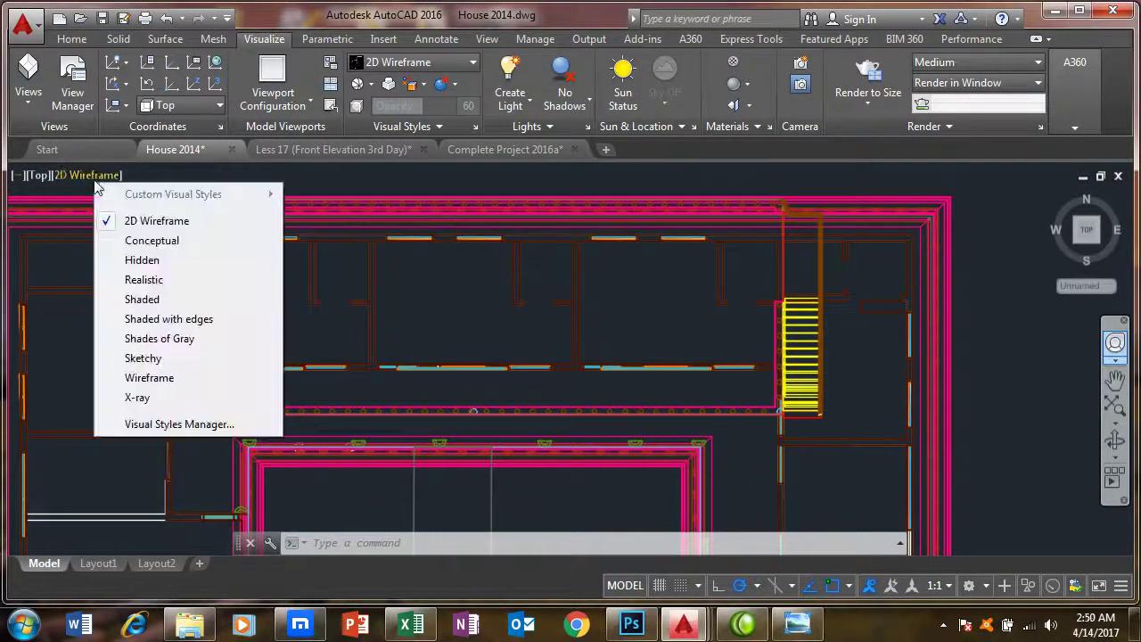
{"action": "left_click", "coordinate": [131, 301]}
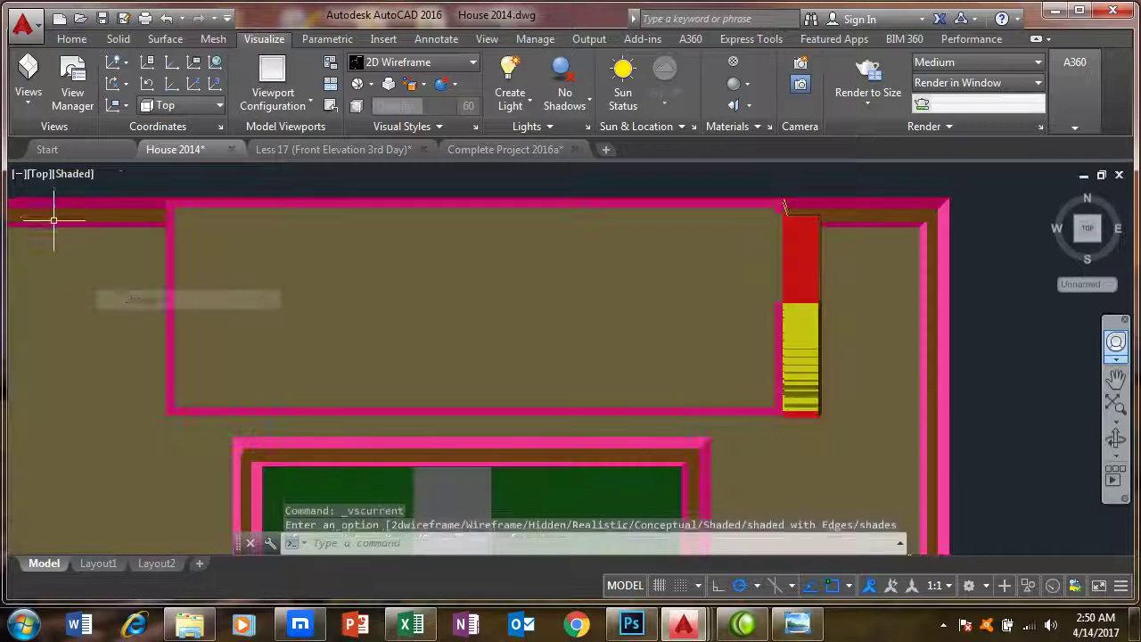
{"action": "left_click", "coordinate": [40, 175]}
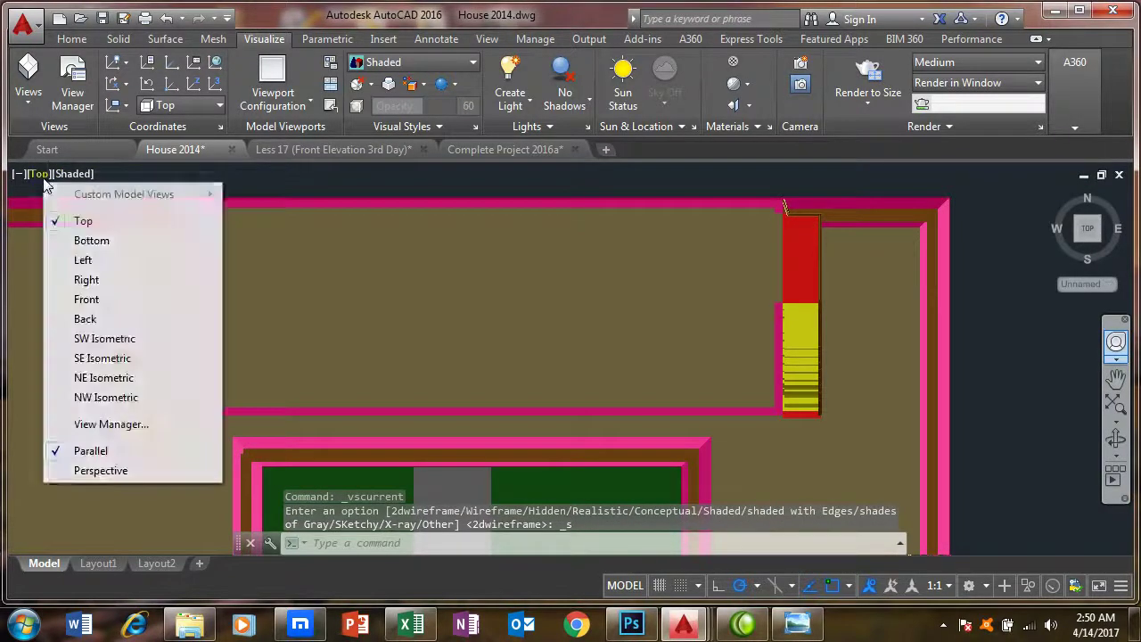
{"action": "left_click", "coordinate": [89, 339]}
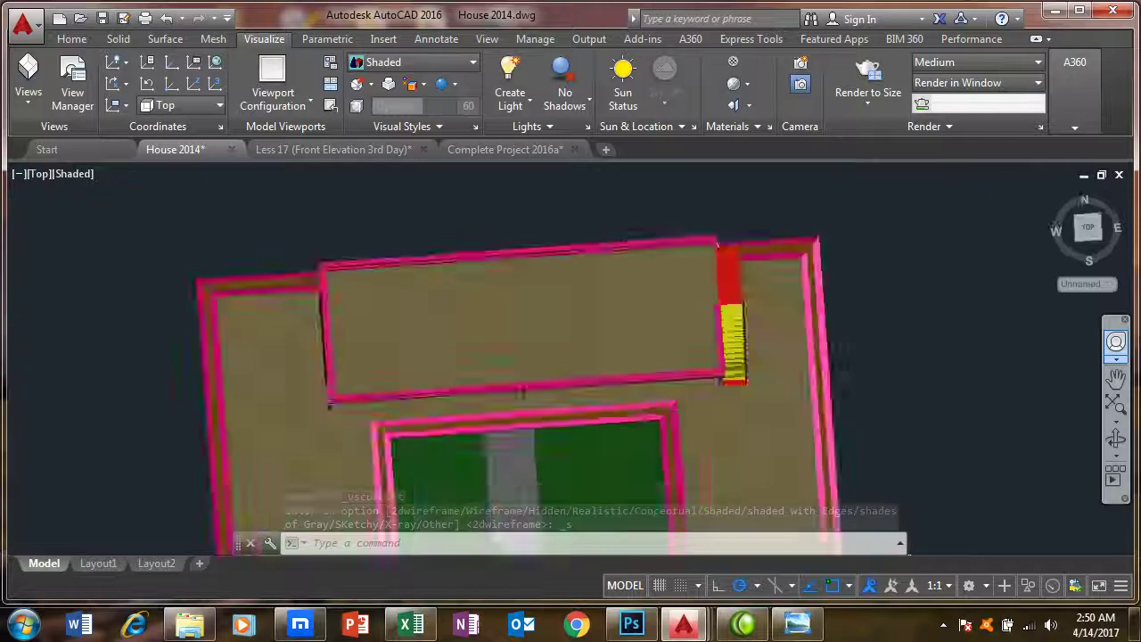
Orbit and zoom the house to face its ground-floor doors and windows
{"action": "scroll", "coordinate": [488, 441], "scroll_direction": "up", "scroll_amount": 5}
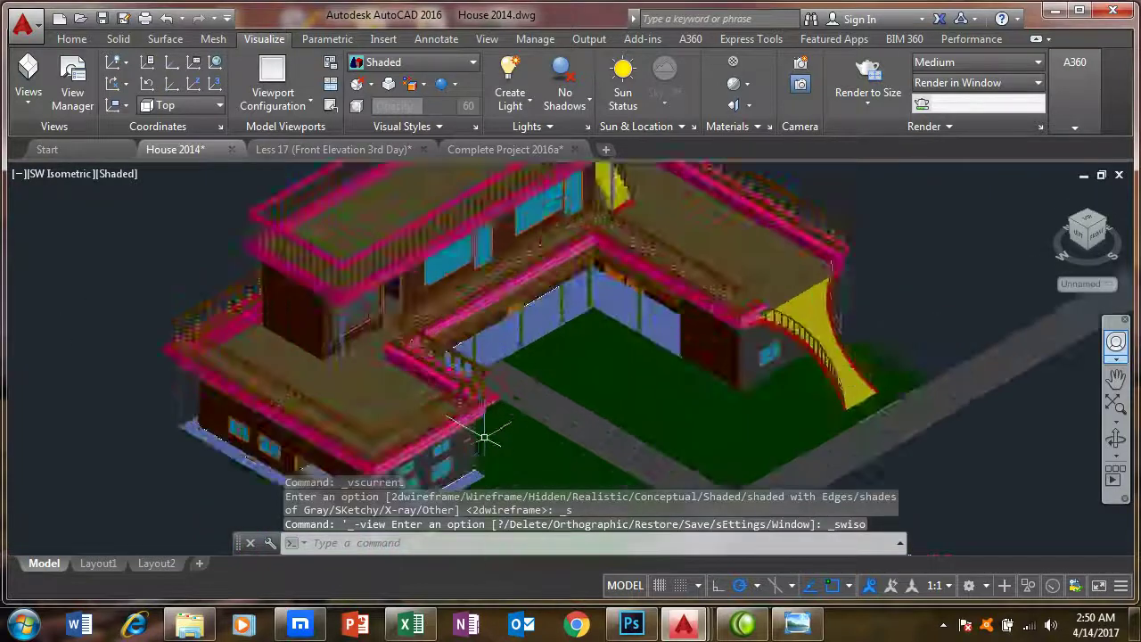
{"action": "scroll", "coordinate": [484, 433], "scroll_direction": "up", "scroll_amount": 2}
{"action": "scroll", "coordinate": [744, 457], "scroll_direction": "up", "scroll_amount": 2}
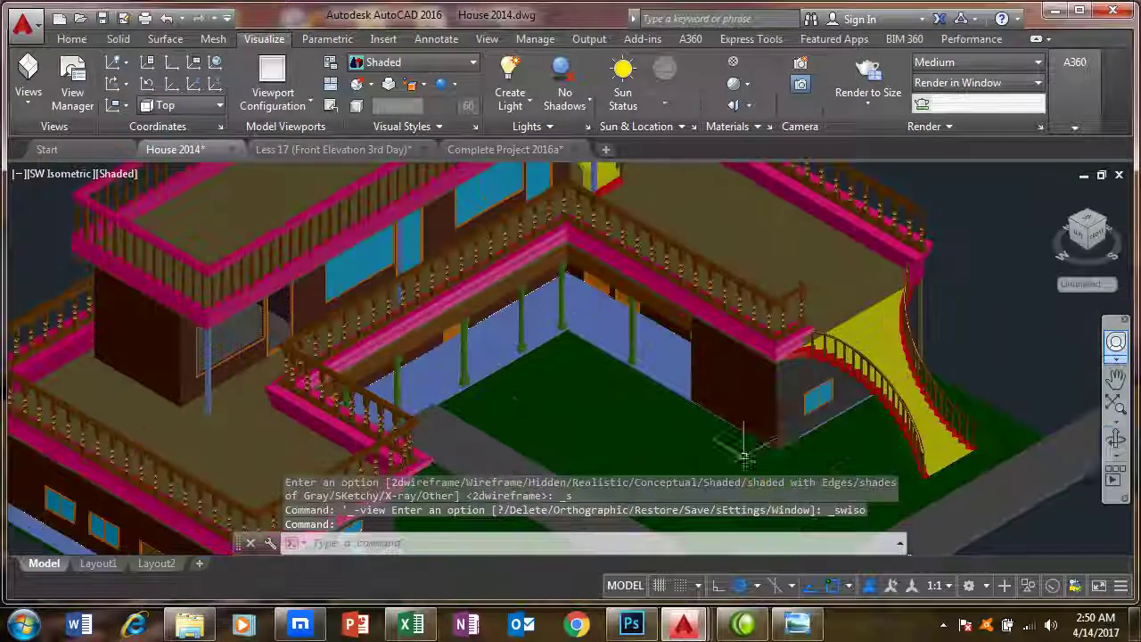
{"action": "left_click", "coordinate": [1117, 438]}
{"action": "mouse_move", "coordinate": [360, 440]}
{"action": "left_mouse_down"}
{"action": "mouse_move", "coordinate": [356, 385]}
{"action": "mouse_move", "coordinate": [403, 297]}
{"action": "left_mouse_up"}
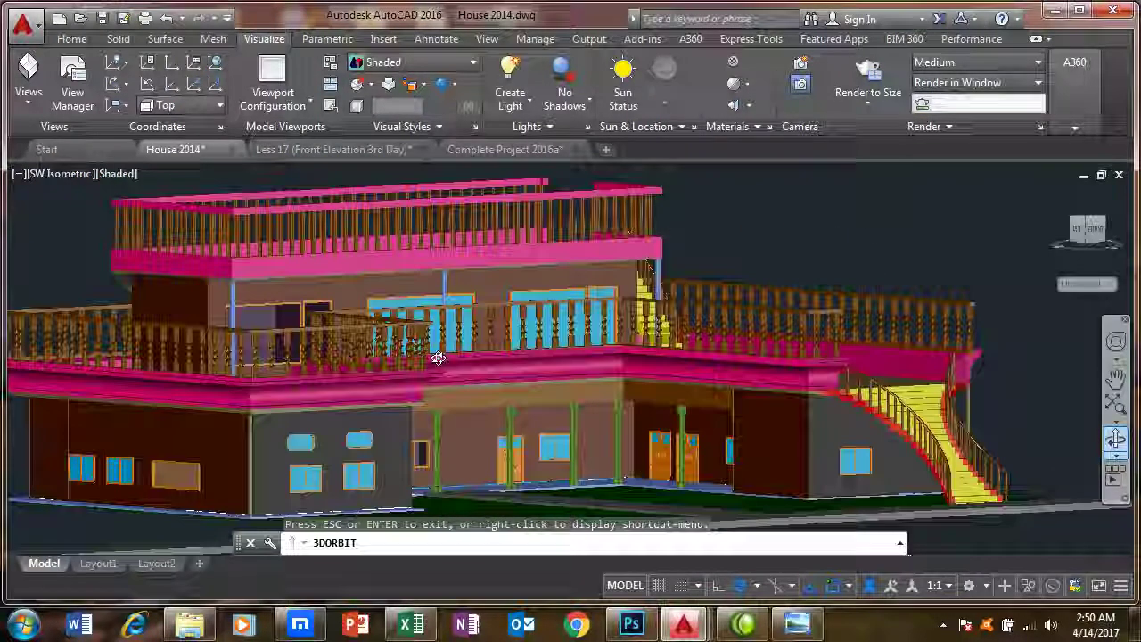
{"action": "left_click_drag", "start_coordinate": [404, 297], "coordinate": [428, 392]}
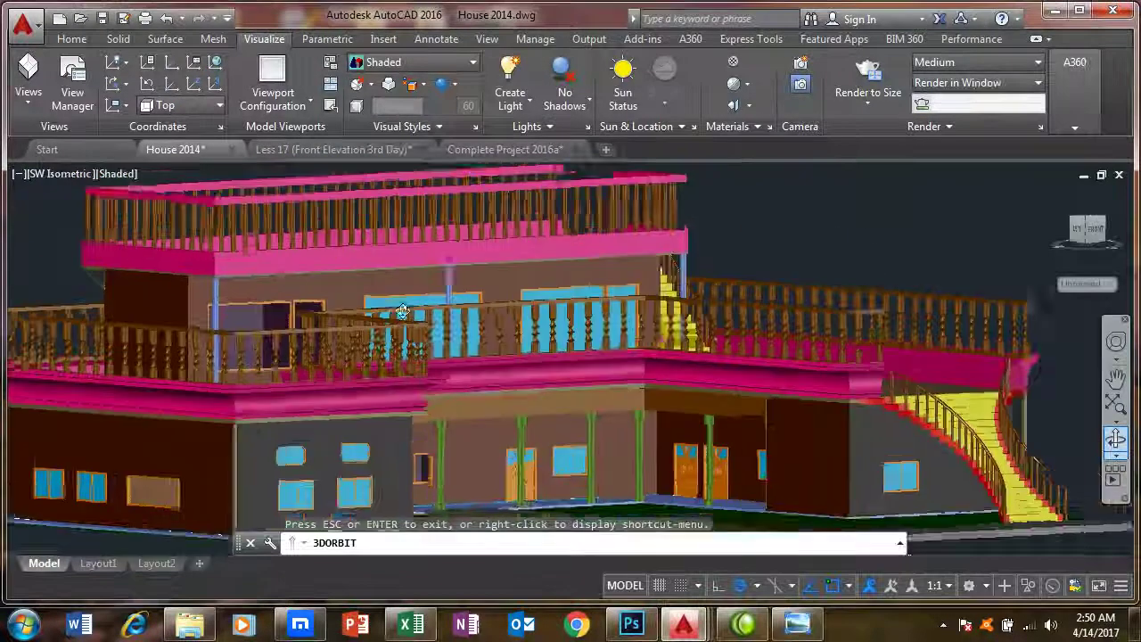
{"action": "scroll", "coordinate": [280, 420], "scroll_direction": "up", "scroll_amount": 2}
{"action": "left_click_drag", "start_coordinate": [280, 420], "coordinate": [386, 407]}
{"action": "mouse_move", "coordinate": [295, 469]}
{"action": "left_mouse_down"}
{"action": "mouse_move", "coordinate": [540, 471]}
{"action": "mouse_move", "coordinate": [254, 463]}
{"action": "mouse_move", "coordinate": [557, 486]}
{"action": "mouse_move", "coordinate": [550, 502]}
{"action": "mouse_move", "coordinate": [565, 483]}
{"action": "mouse_move", "coordinate": [472, 428]}
{"action": "mouse_move", "coordinate": [492, 412]}
{"action": "left_mouse_up"}
{"action": "scroll", "coordinate": [565, 481], "scroll_direction": "up", "scroll_amount": 2}
{"action": "scroll", "coordinate": [563, 481], "scroll_direction": "up", "scroll_amount": 3}
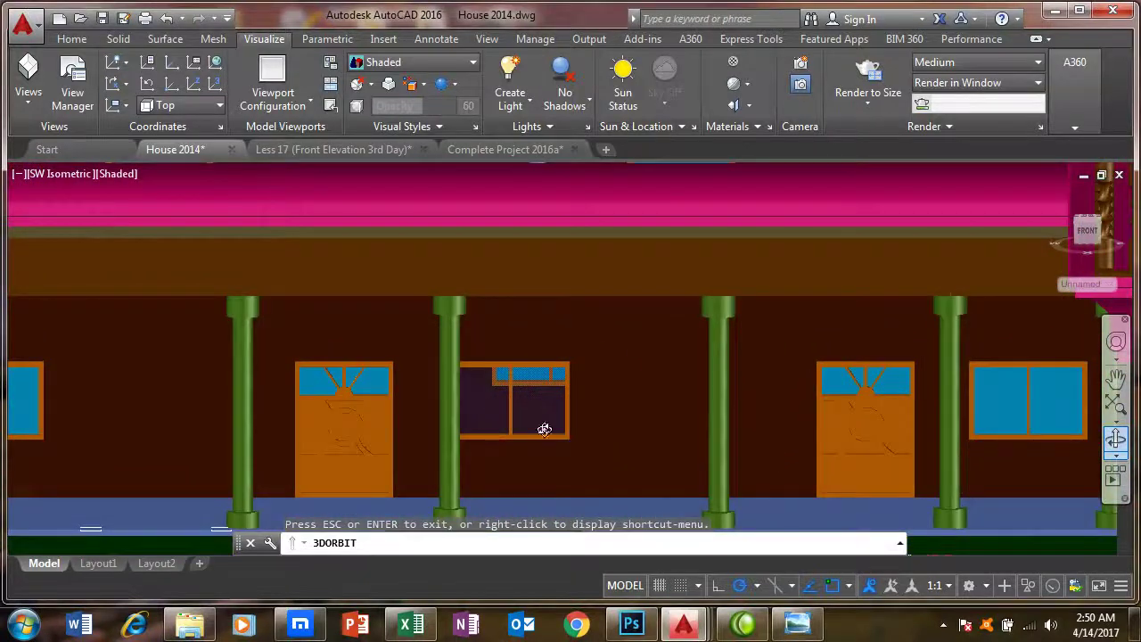
{"action": "mouse_move", "coordinate": [546, 449]}
{"action": "left_mouse_down"}
{"action": "mouse_move", "coordinate": [560, 454]}
{"action": "mouse_move", "coordinate": [556, 433]}
{"action": "mouse_move", "coordinate": [522, 437]}
{"action": "mouse_move", "coordinate": [555, 446]}
{"action": "mouse_move", "coordinate": [565, 433]}
{"action": "mouse_move", "coordinate": [537, 439]}
{"action": "left_mouse_up"}
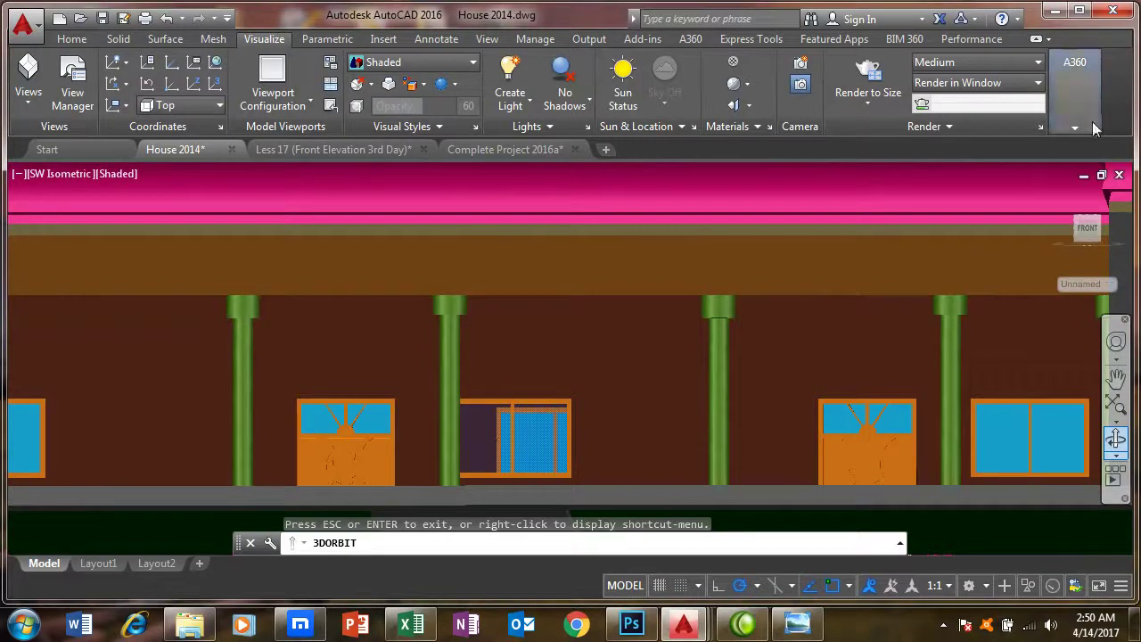
Minimise AutoCAD and Photoshop, then open Haidery11.jpg from the desktop in Windows Photo Viewer
{"action": "left_click", "coordinate": [1054, 19]}
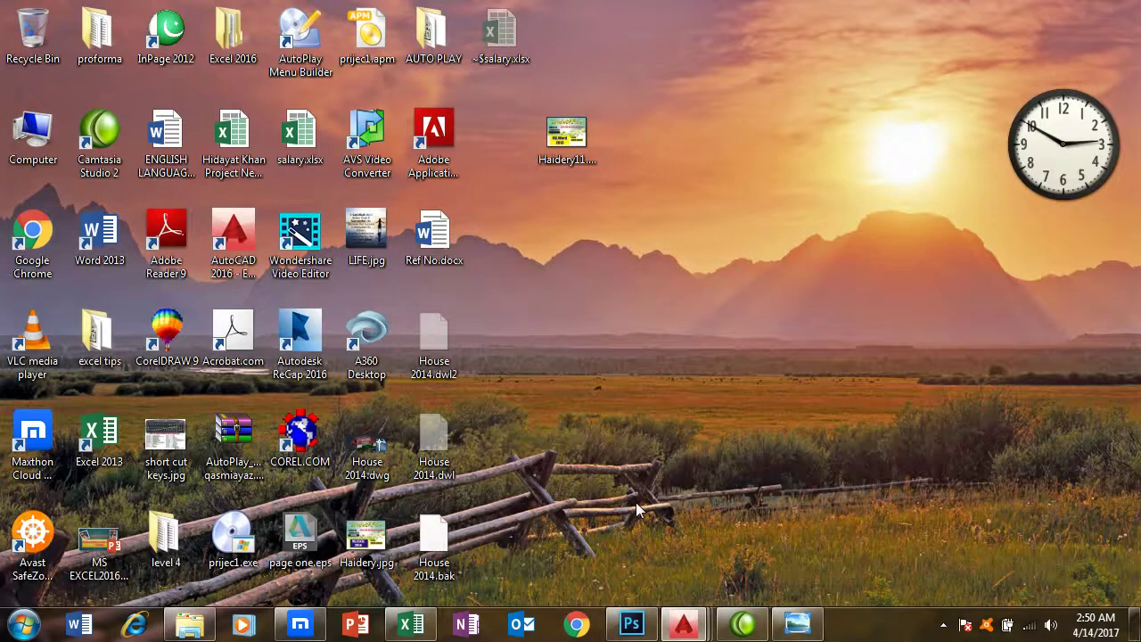
{"action": "left_click", "coordinate": [646, 630]}
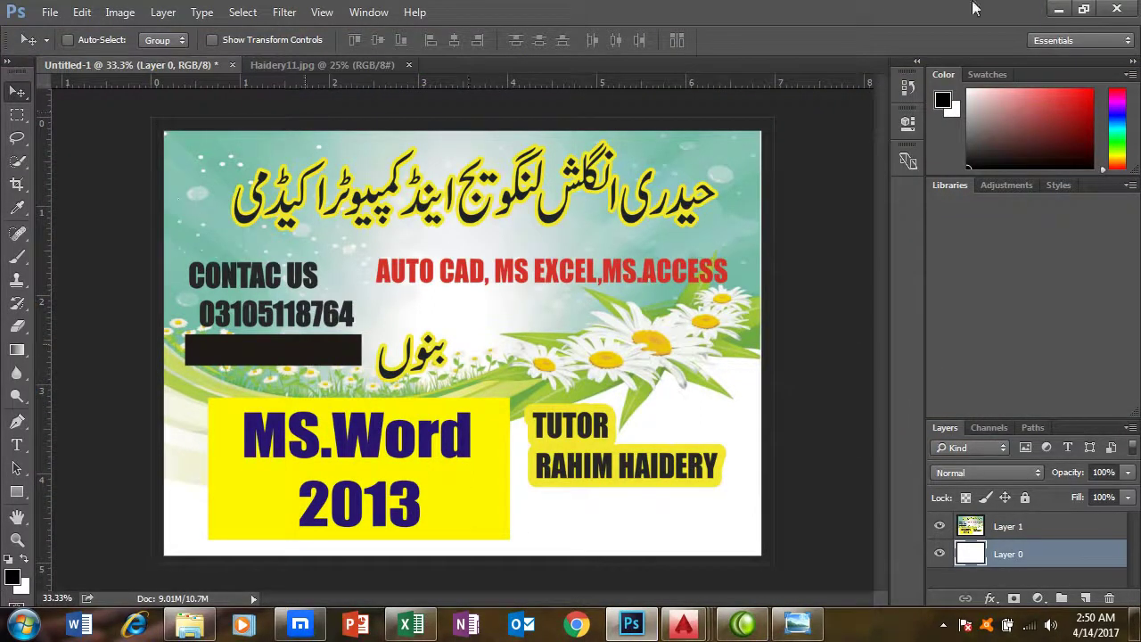
{"action": "left_click", "coordinate": [1057, 9]}
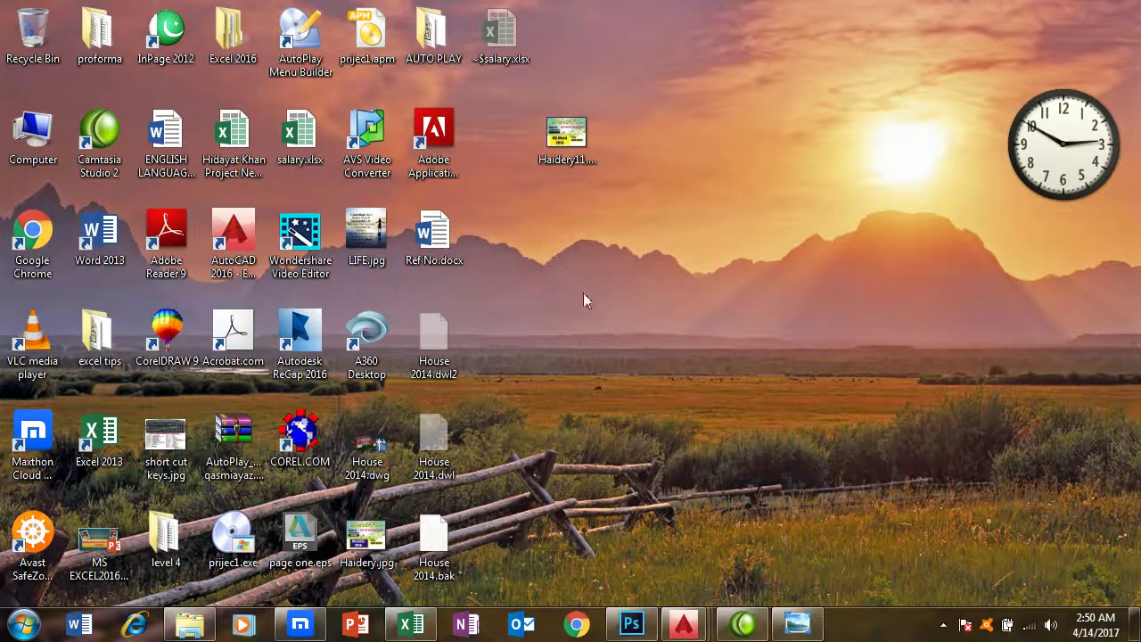
{"action": "double_click", "coordinate": [569, 147]}
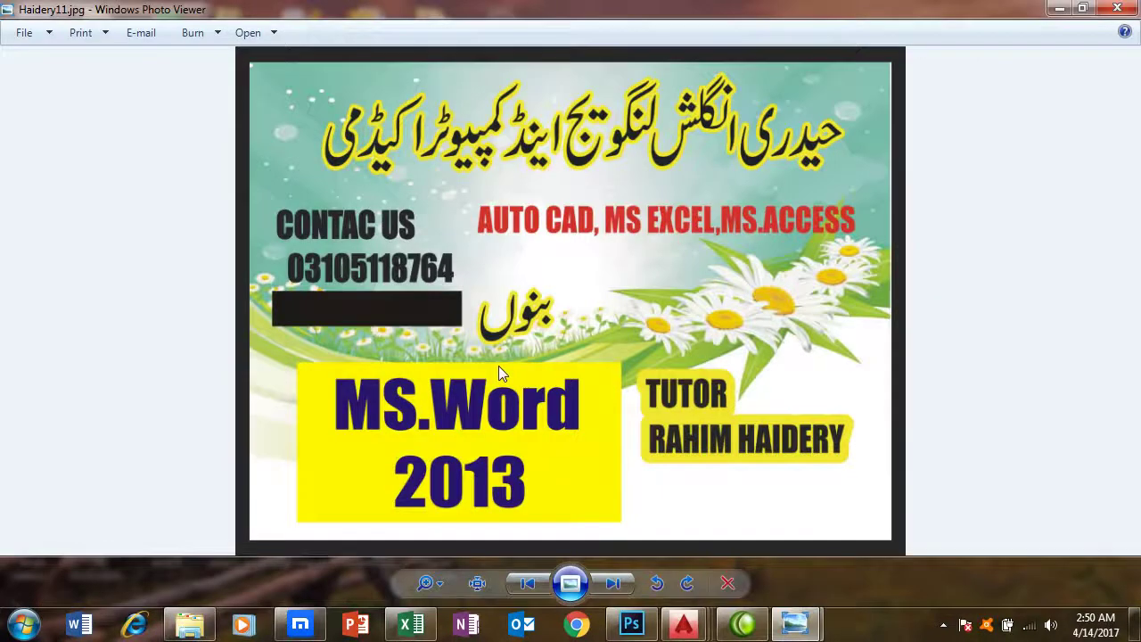